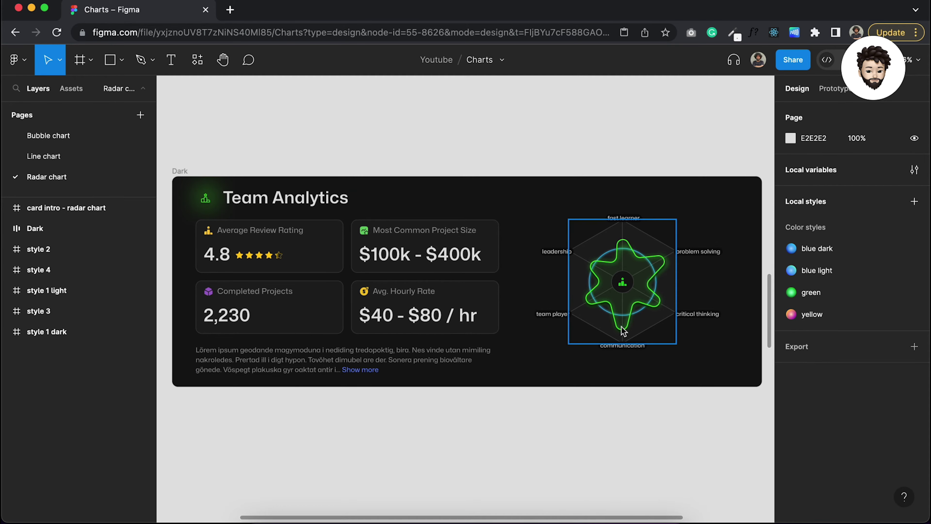
Step: Draw a new 572 × 428 frame to the right of the Dark card
scroll(622, 329, "up", 6)
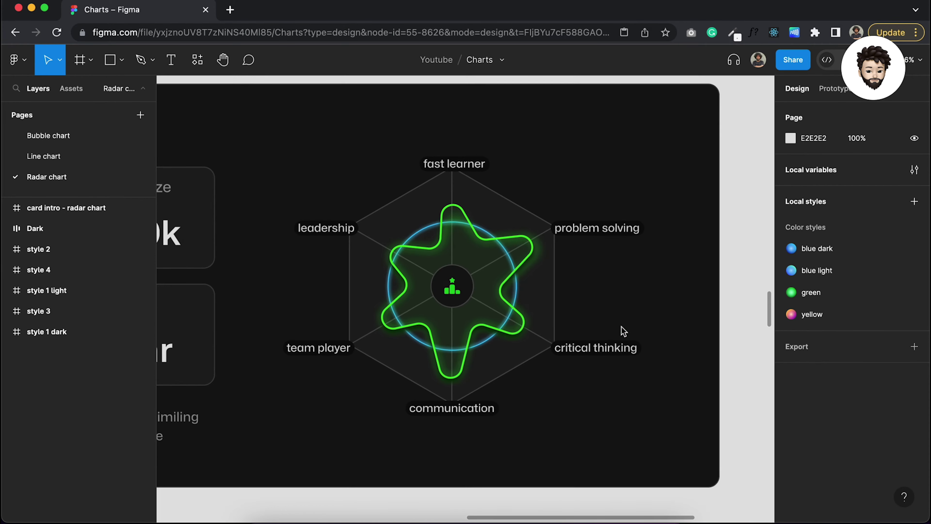
scroll(623, 330, "up", 3)
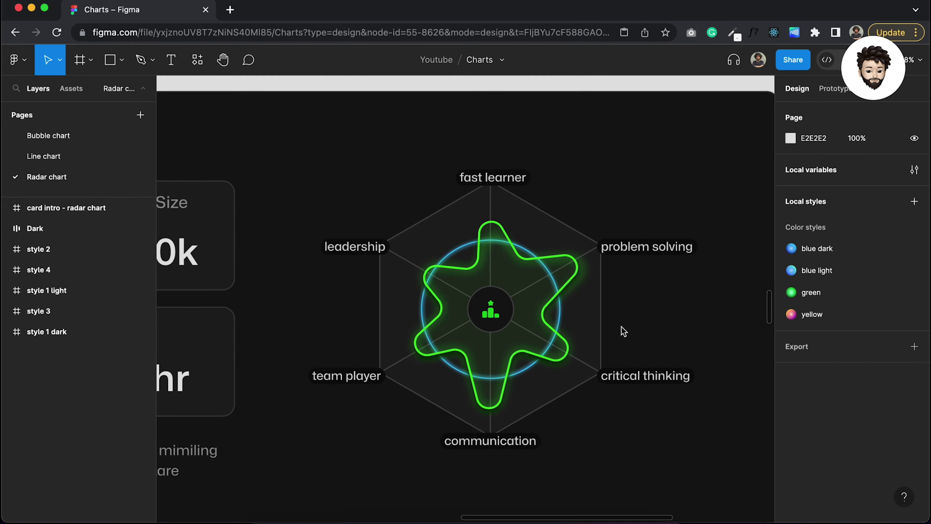
scroll(622, 326, "down", 2)
scroll(622, 327, "right", 2)
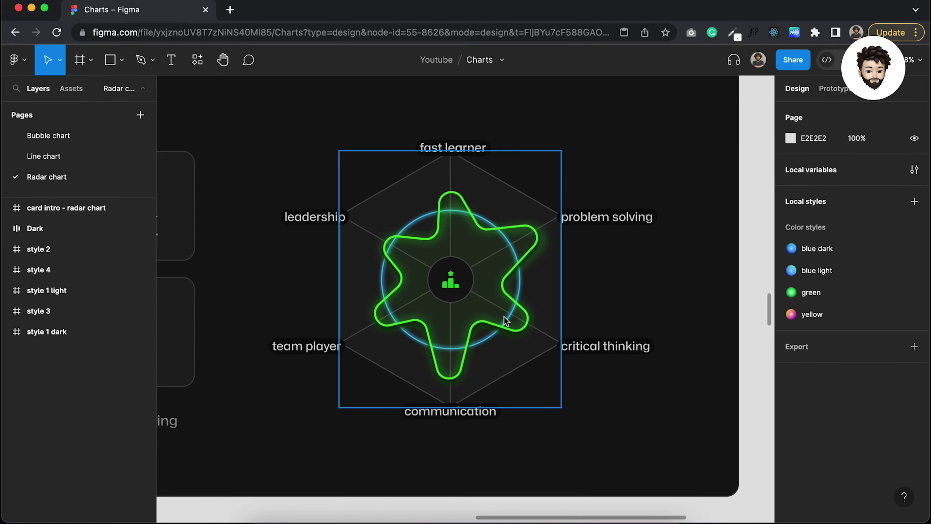
scroll(504, 317, "down", 5)
scroll(504, 317, "down", 5)
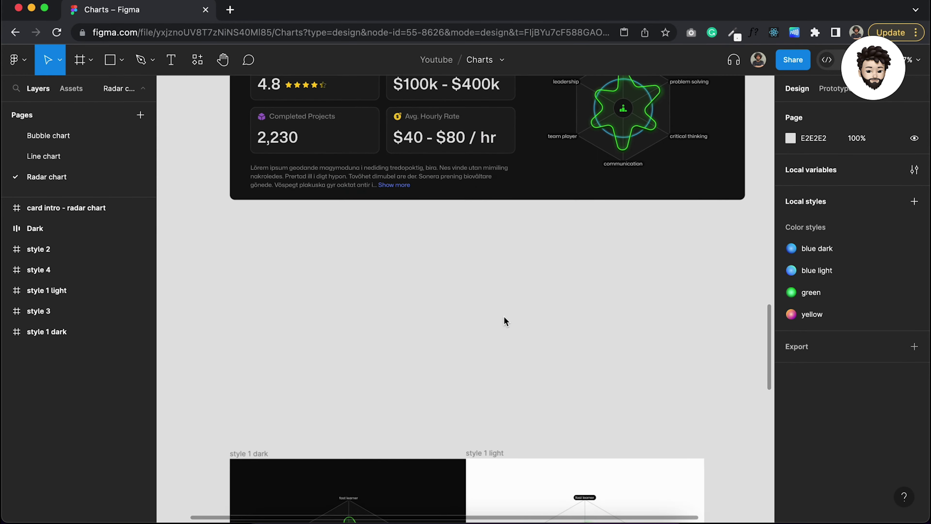
scroll(504, 318, "down", 5)
scroll(462, 279, "up", 1)
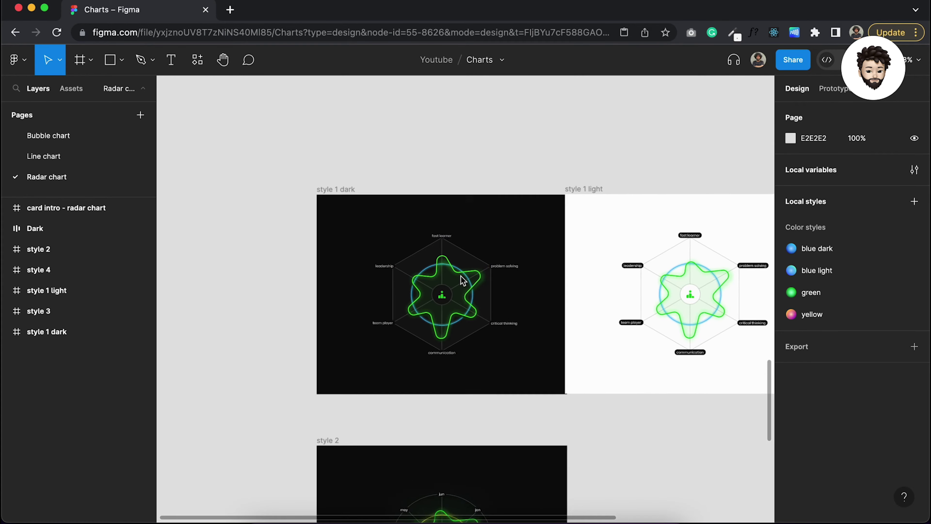
scroll(461, 280, "up", 3)
scroll(462, 279, "down", 1)
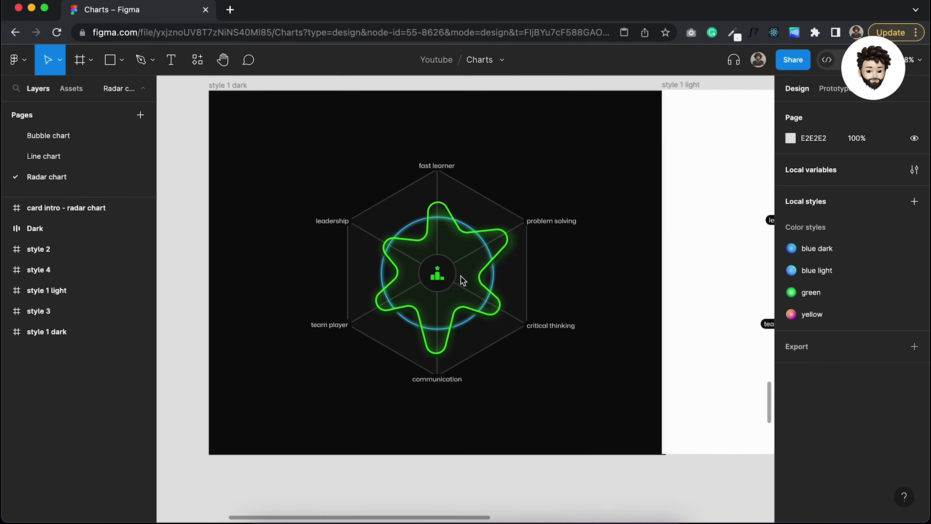
scroll(461, 280, "up", 3)
scroll(462, 280, "down", 10)
scroll(461, 279, "down", 6)
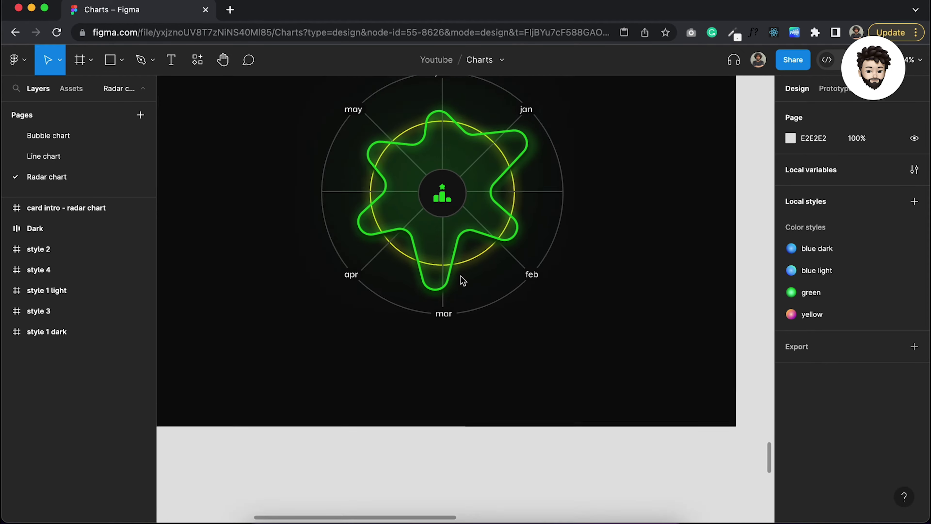
scroll(466, 275, "up", 2)
scroll(466, 275, "right", 1)
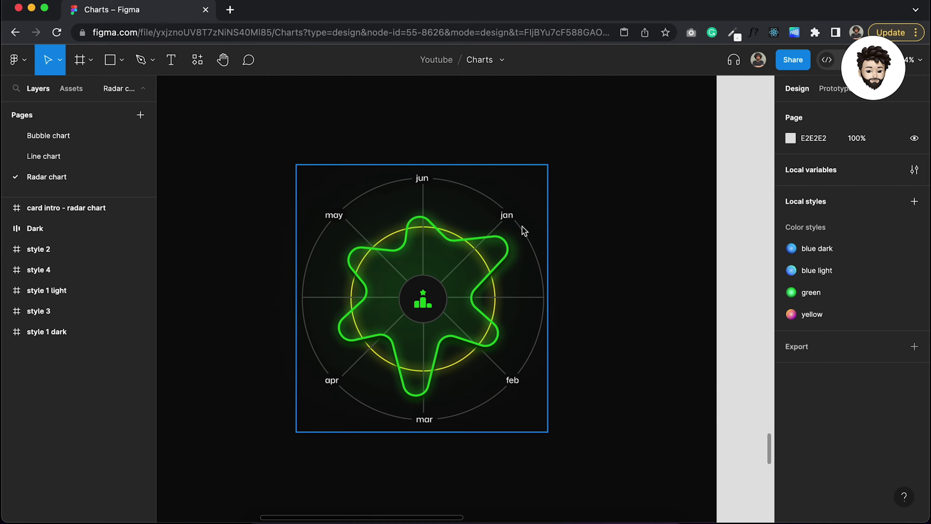
scroll(453, 281, "down", 3)
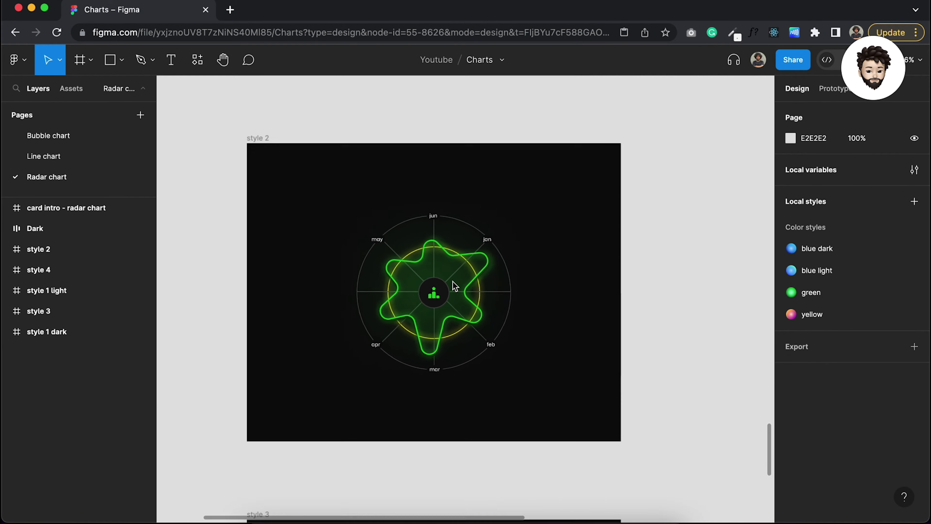
scroll(453, 282, "up", 5)
scroll(452, 282, "down", 3)
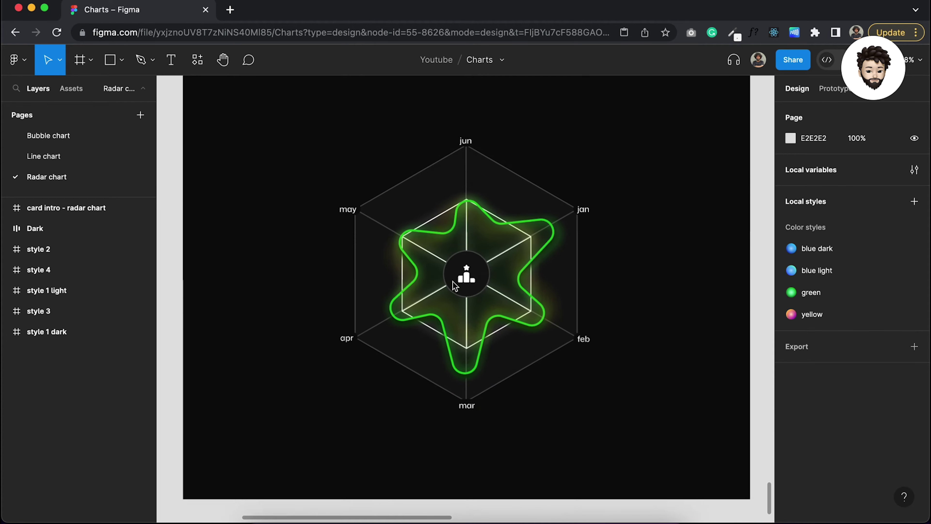
scroll(452, 282, "up", 3)
scroll(453, 285, "down", 3)
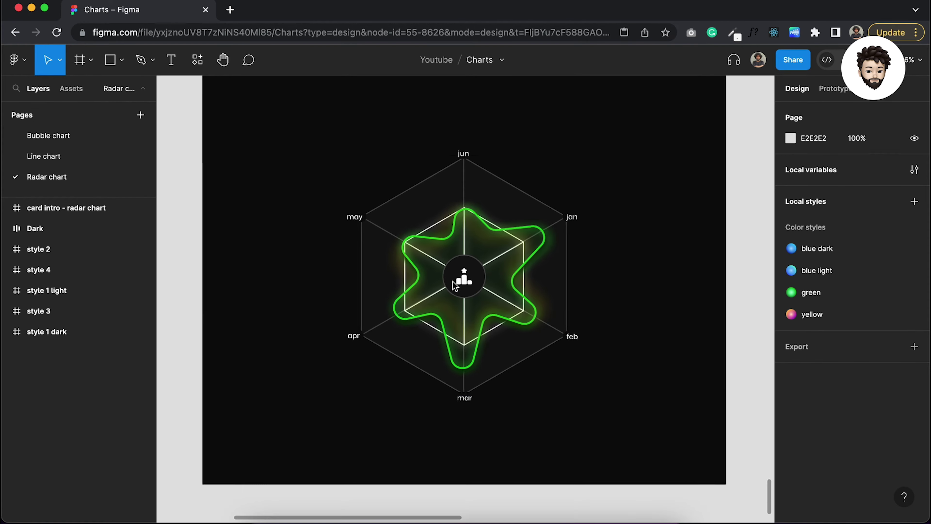
scroll(480, 336, "down", 3)
scroll(480, 337, "down", 2)
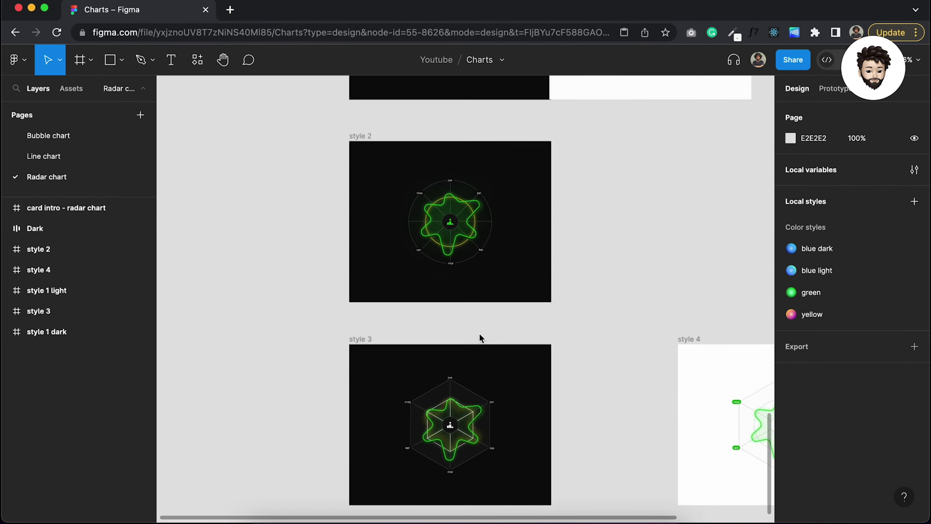
scroll(480, 337, "up", 10)
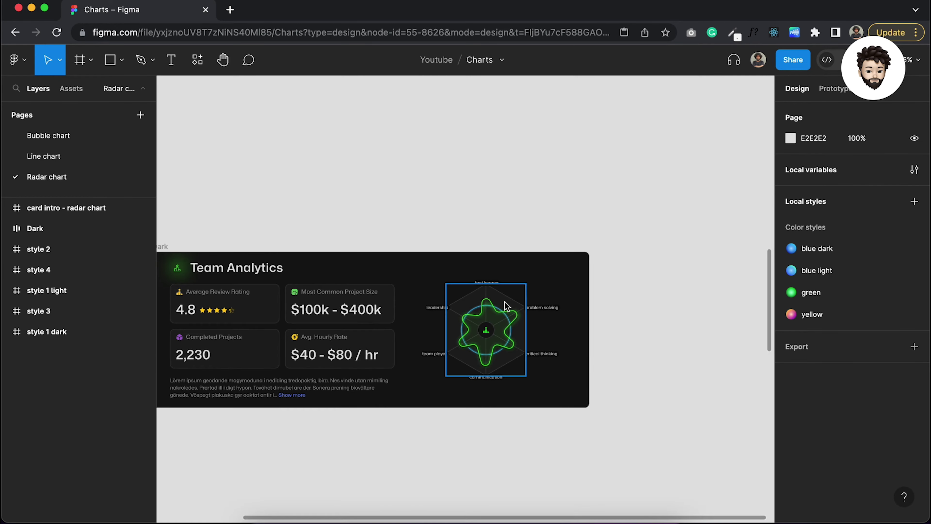
scroll(505, 303, "up", 5)
scroll(506, 306, "up", 2)
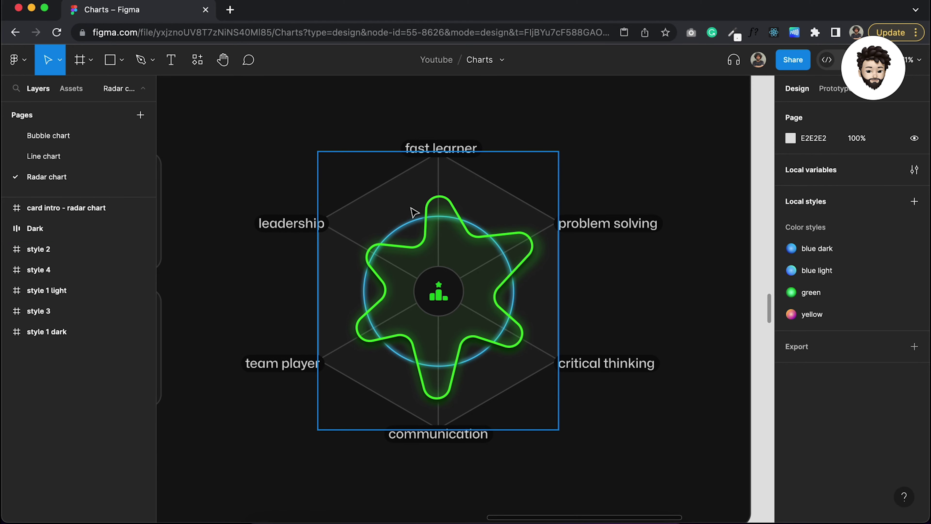
left_click(703, 290)
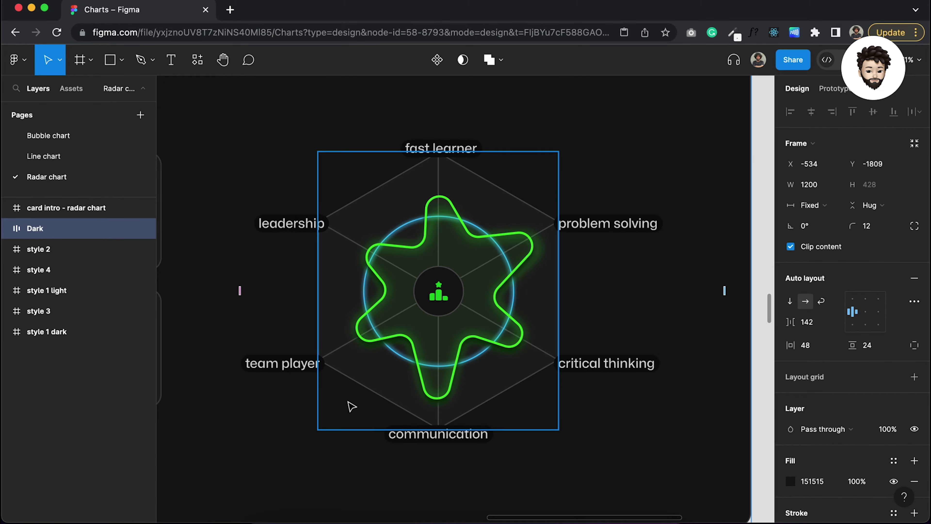
scroll(629, 293, "down", 5)
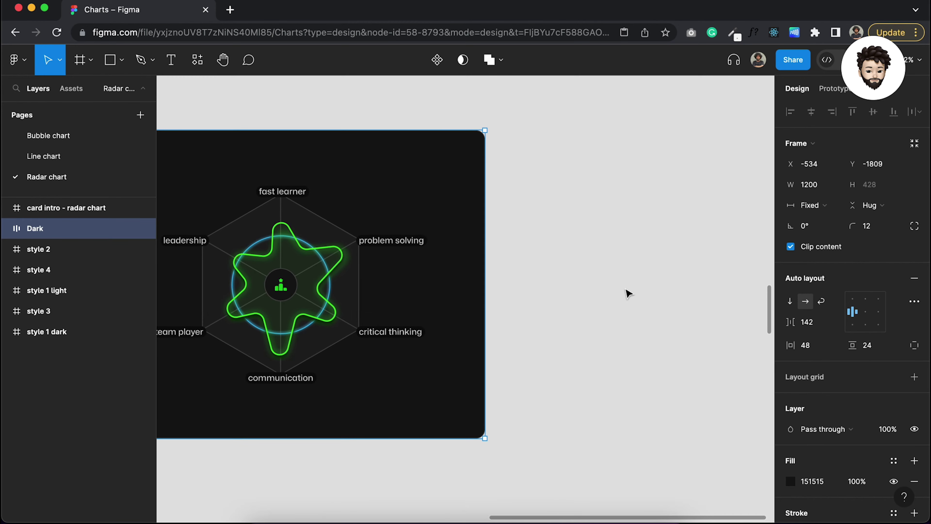
key("f")
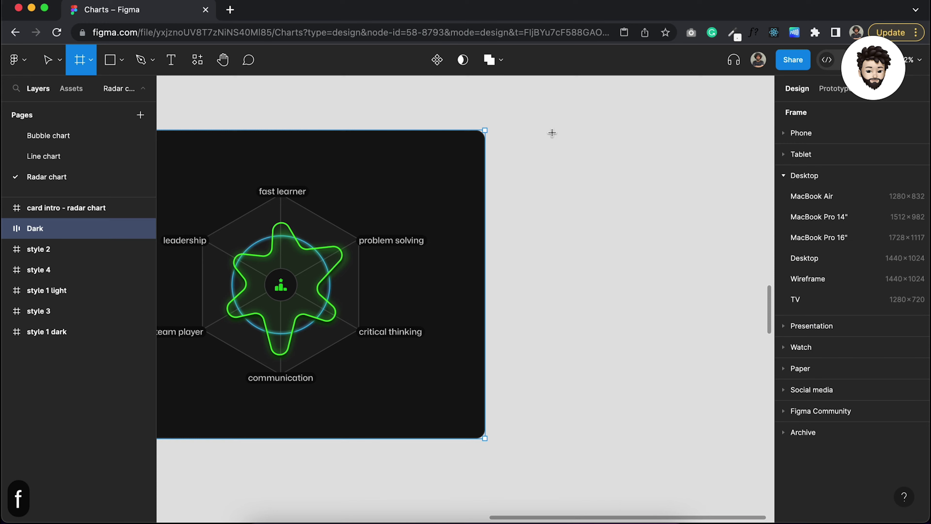
left_click_drag(530, 129, 737, 439)
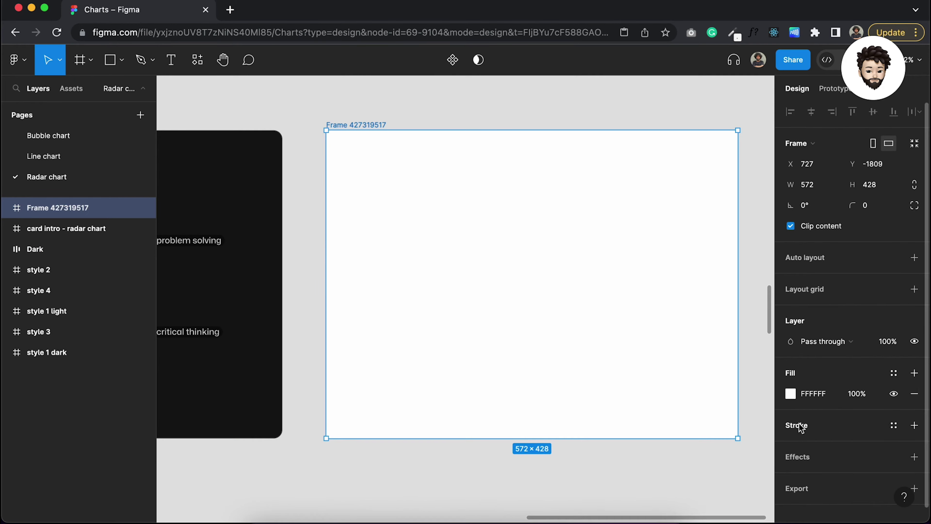
Step: Give the new frame a near-black 0E0E0E fill instead of white
left_click(792, 394)
left_click_drag(681, 312, 619, 335)
left_click(475, 118)
scroll(476, 118, "right", 3)
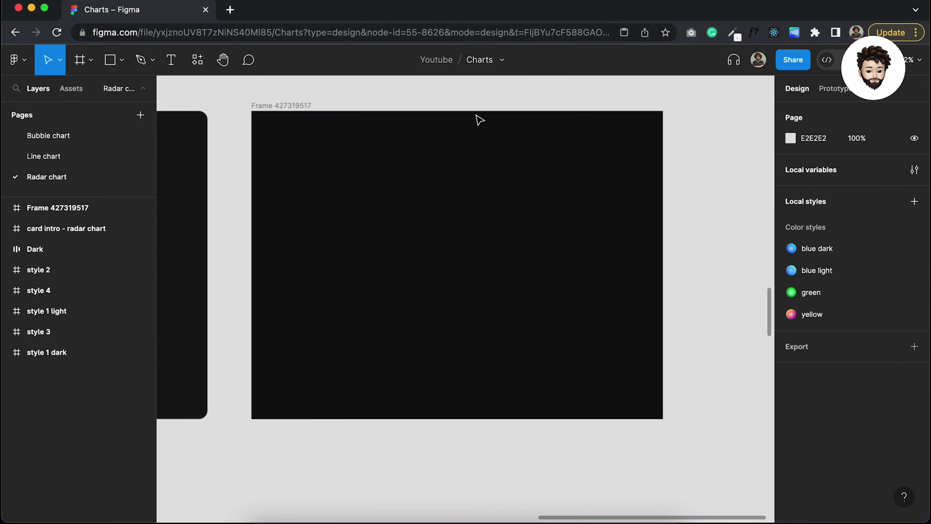
scroll(443, 156, "up", 2)
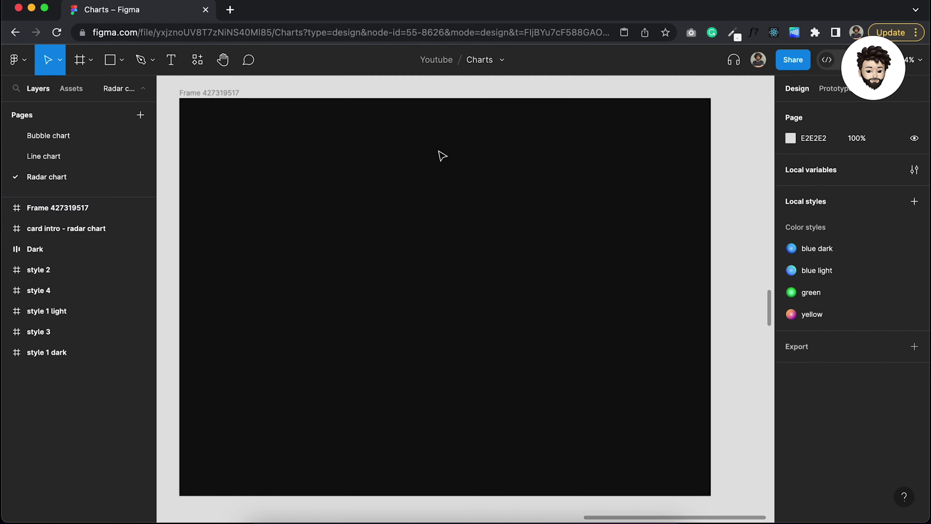
Step: Insert a 252 × 252 hexagon from the Shaper plugin's Basic shapes into the dark frame
left_click(198, 60)
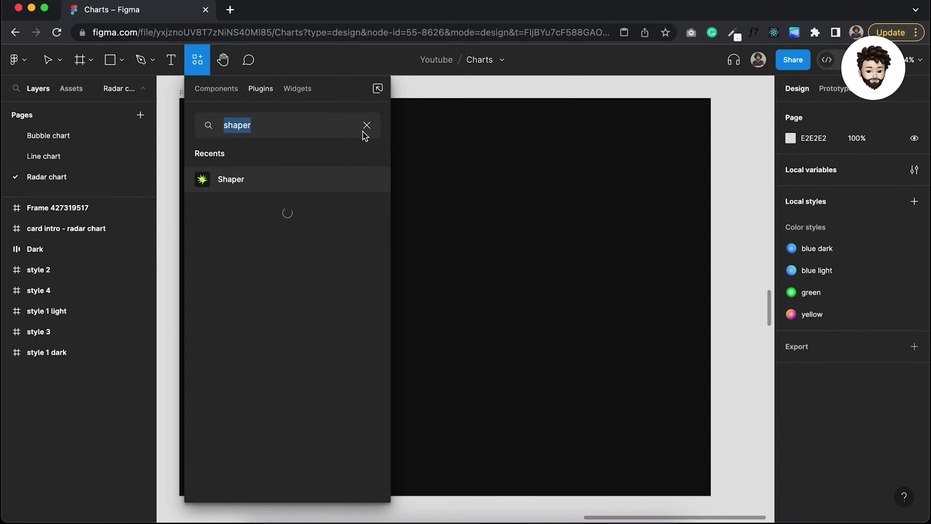
left_click(371, 126)
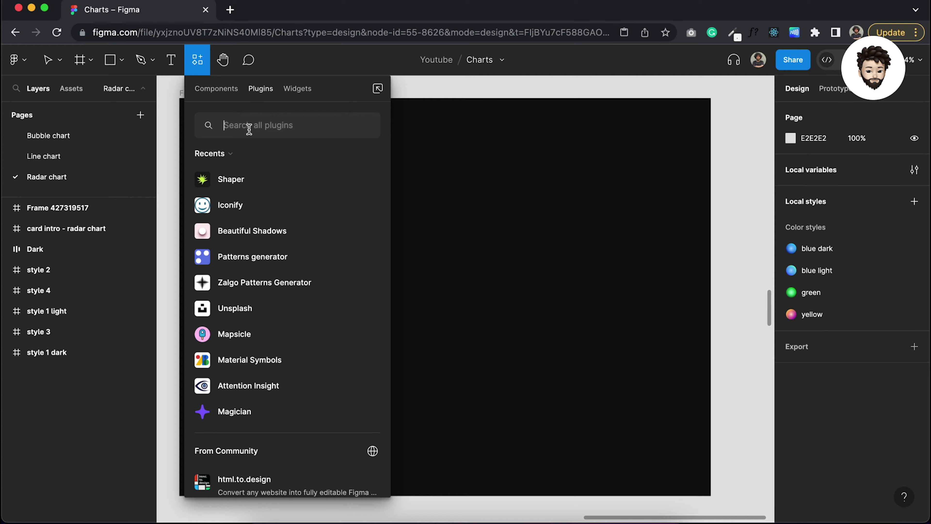
type("shaper")
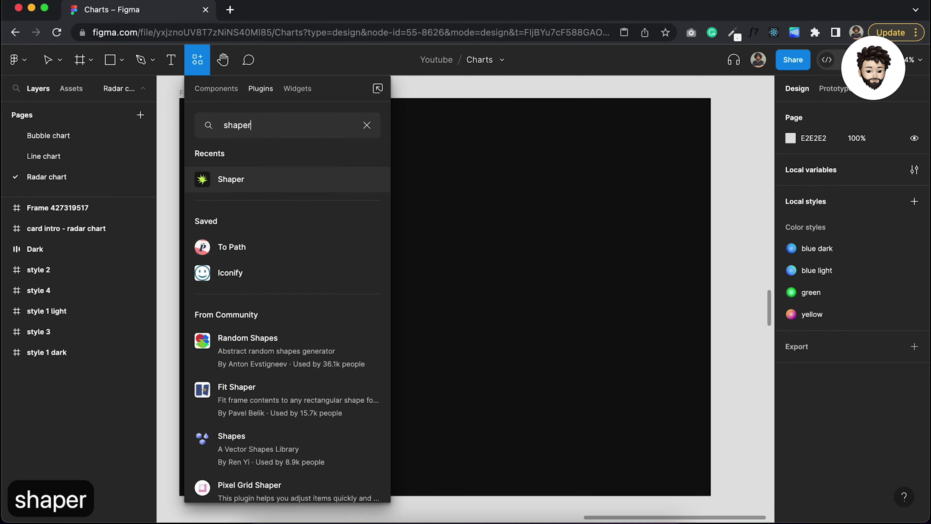
mouse_move(265, 179)
left_click(363, 180)
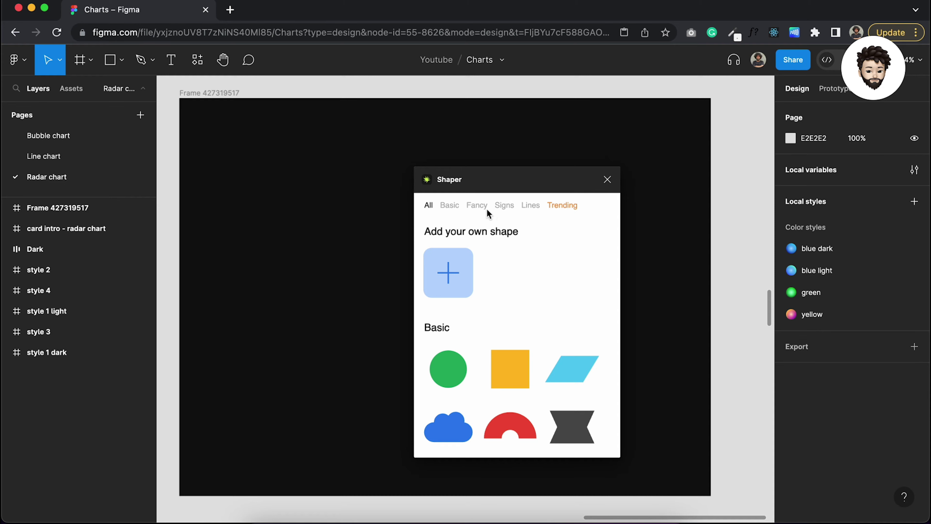
left_click(452, 206)
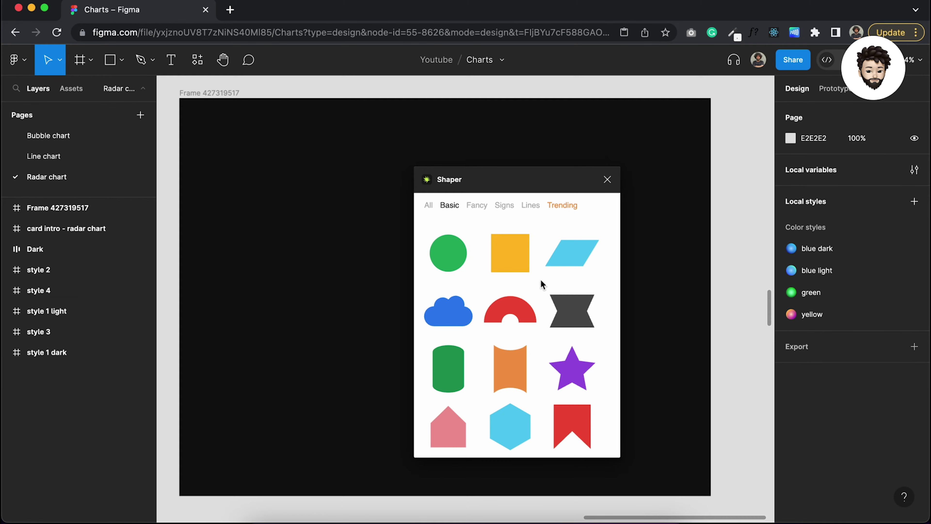
scroll(535, 303, "down", 1)
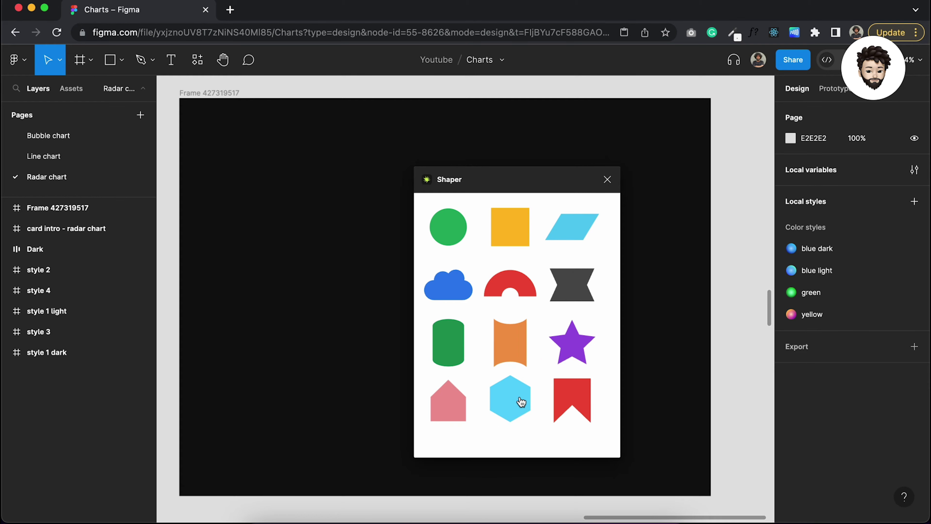
left_click(510, 398)
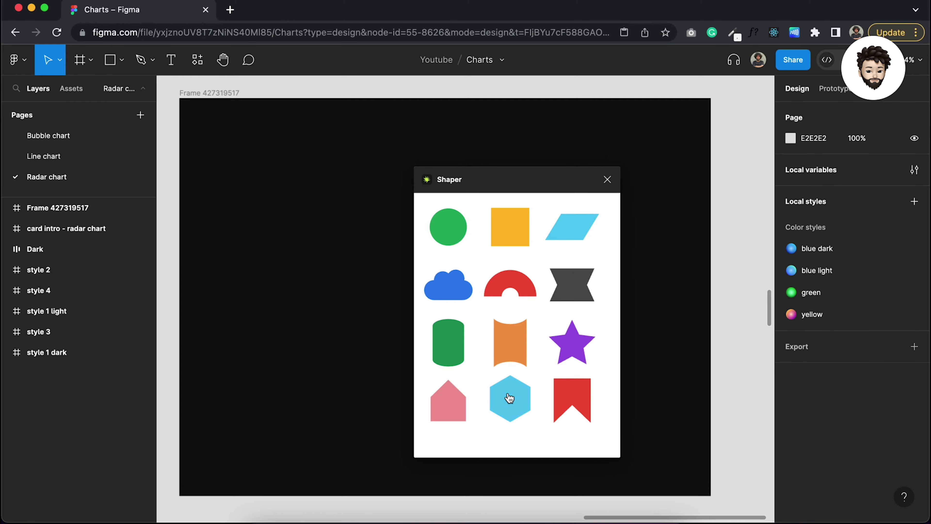
Step: Rename the dark frame to 'radar example'
left_click(612, 186)
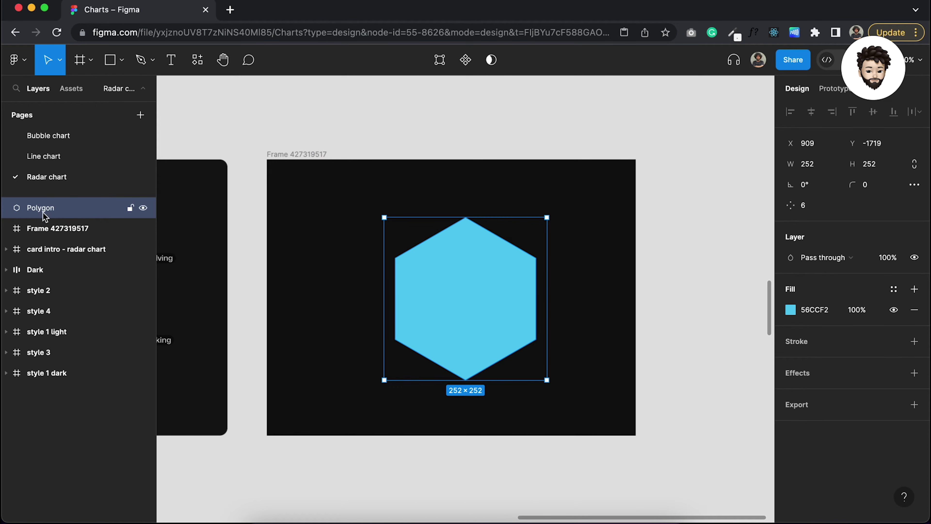
left_click(311, 153)
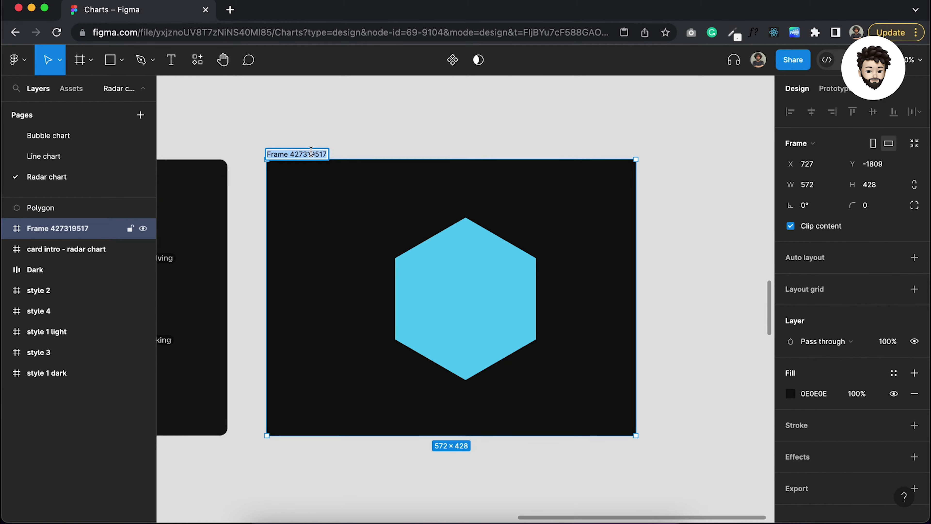
type("rada")
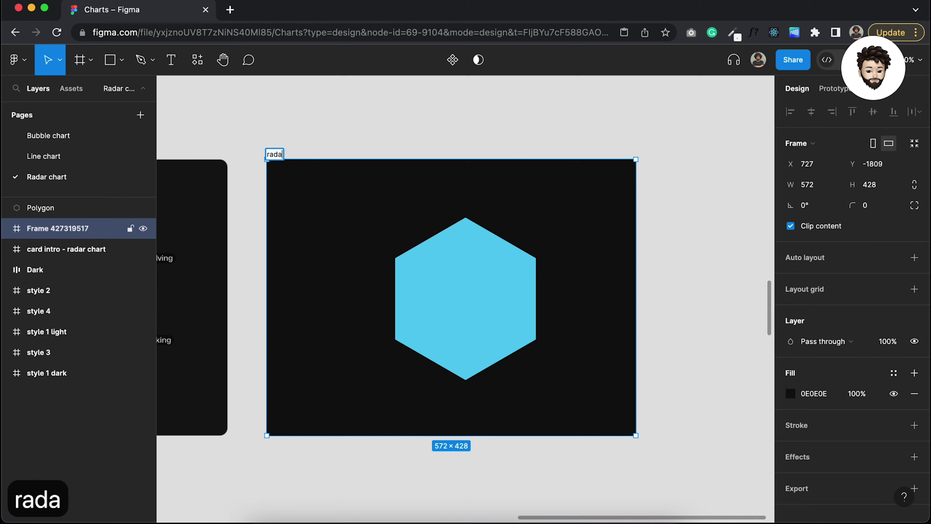
type("r example")
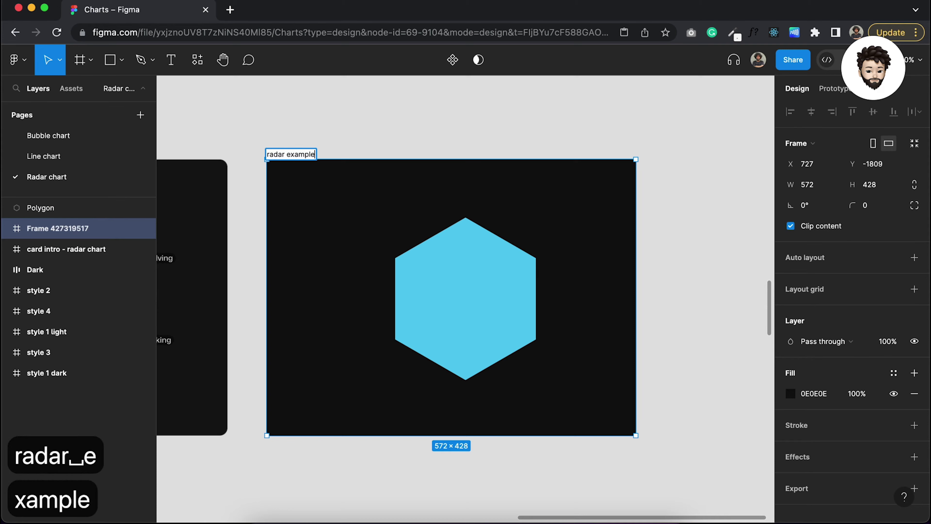
key("Return")
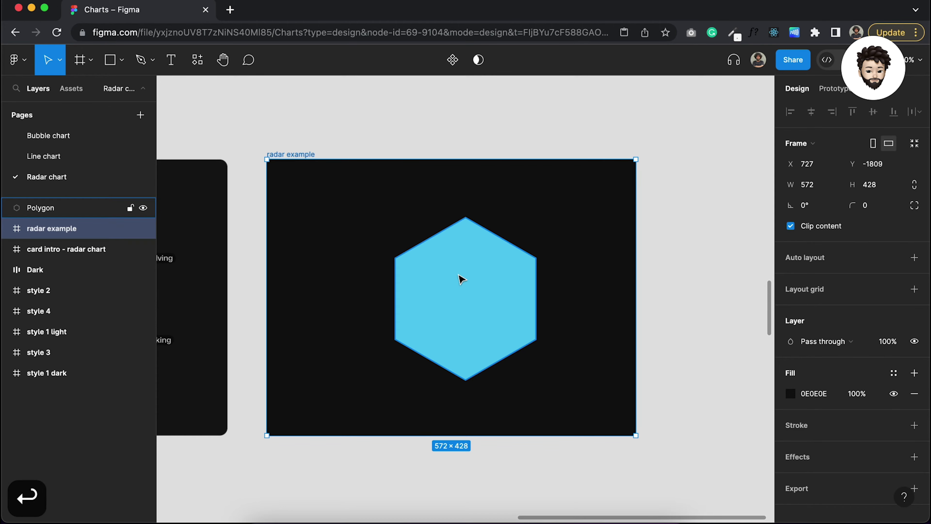
Step: Cut the hexagon and paste it inside the radar example frame
left_click(460, 278)
key("super+x")
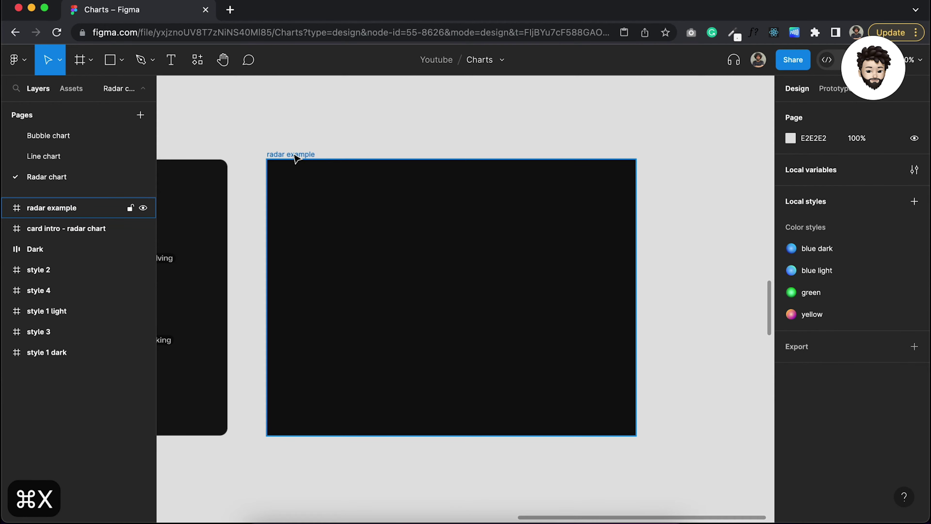
left_click(294, 155)
key("super+v")
left_click(436, 129)
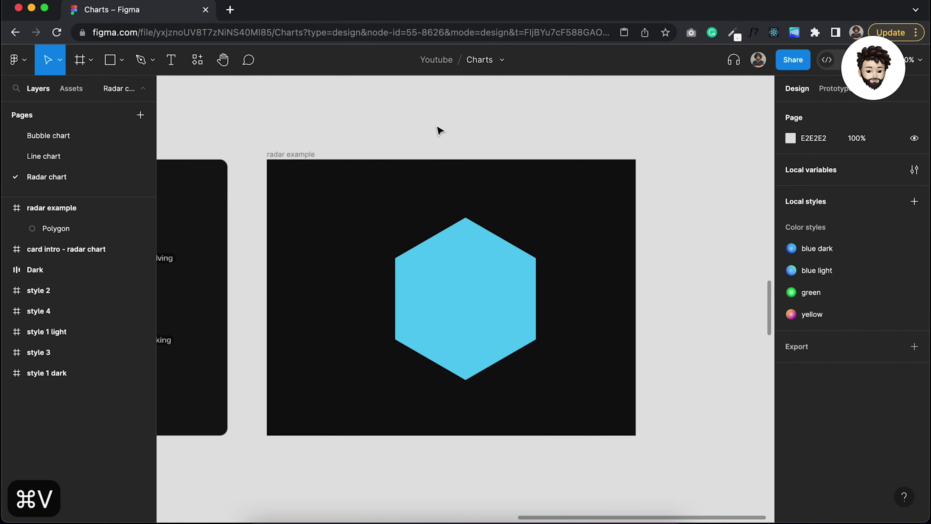
left_click(471, 306)
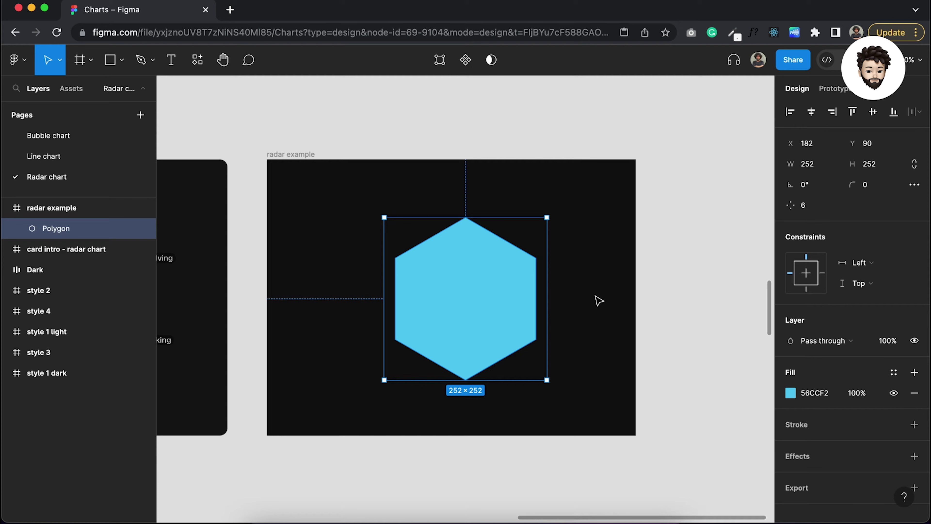
Step: Remove the hexagon's fill and give it a thin grey 363636 stroke
left_click(913, 394)
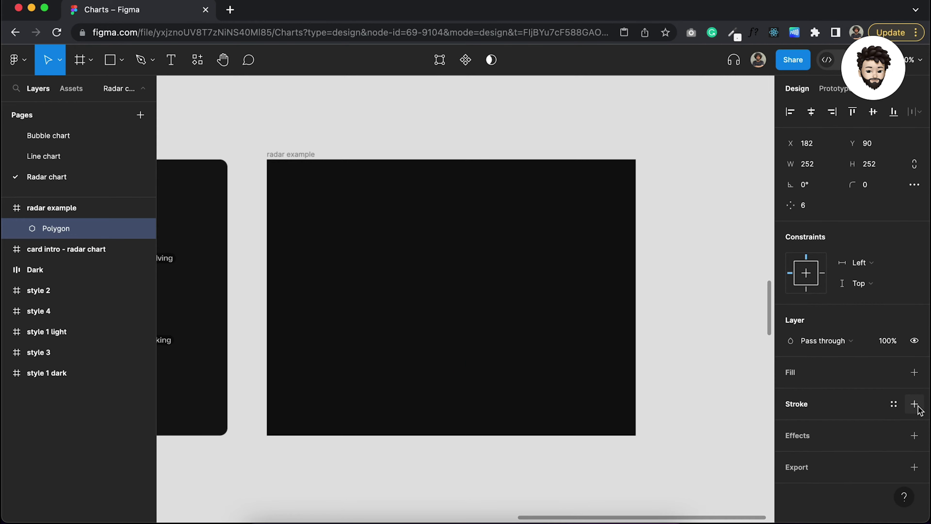
left_click(914, 404)
left_click(790, 424)
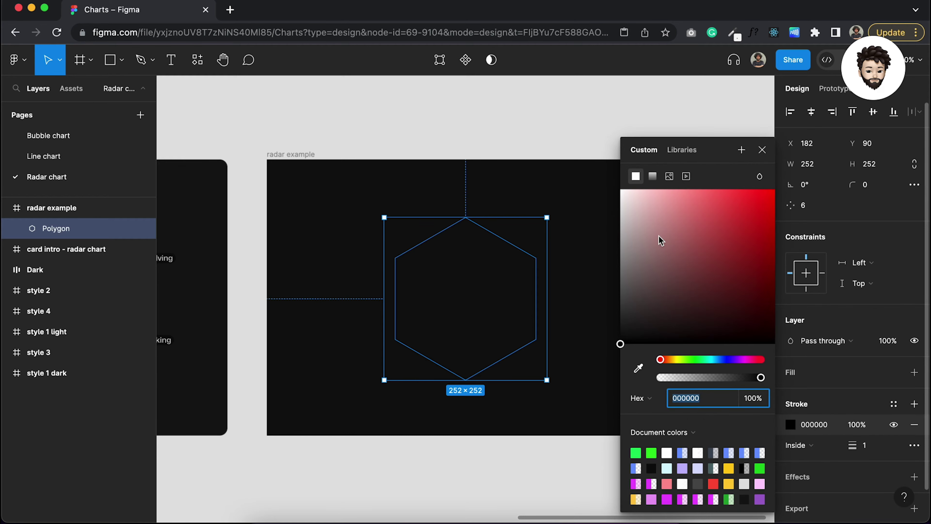
mouse_move(662, 239)
left_mouse_down()
mouse_move(613, 217)
mouse_move(587, 321)
left_mouse_up()
left_click(577, 320)
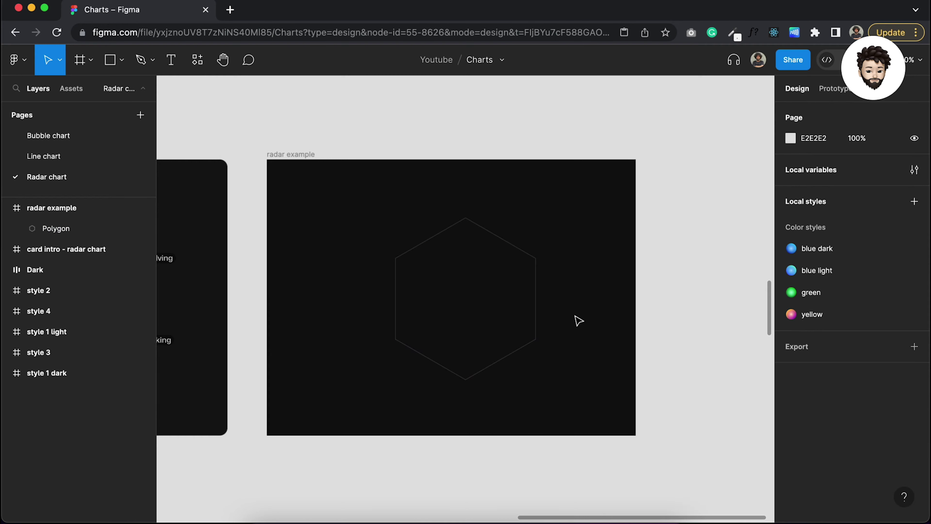
scroll(497, 264, "up", 5)
scroll(497, 265, "down", 3)
scroll(495, 262, "left", 5)
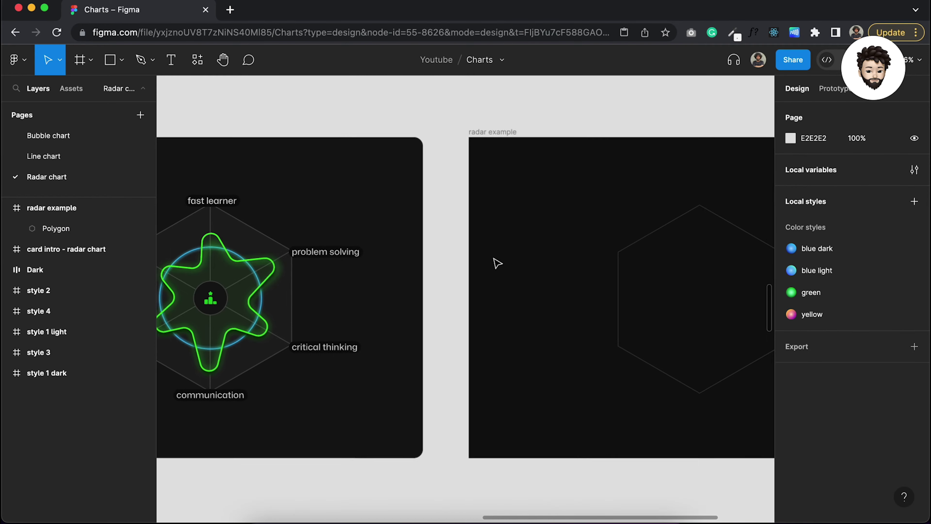
scroll(320, 260, "left", 3)
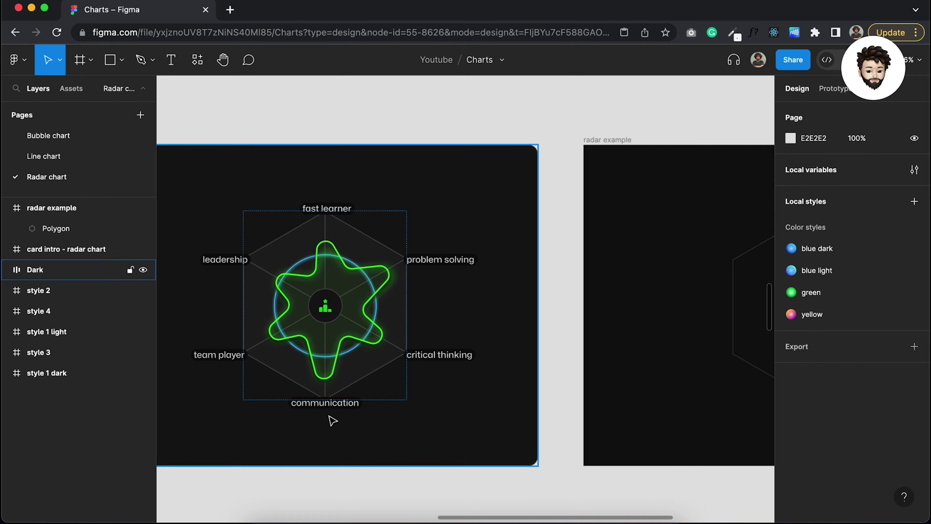
scroll(515, 345, "right", 10)
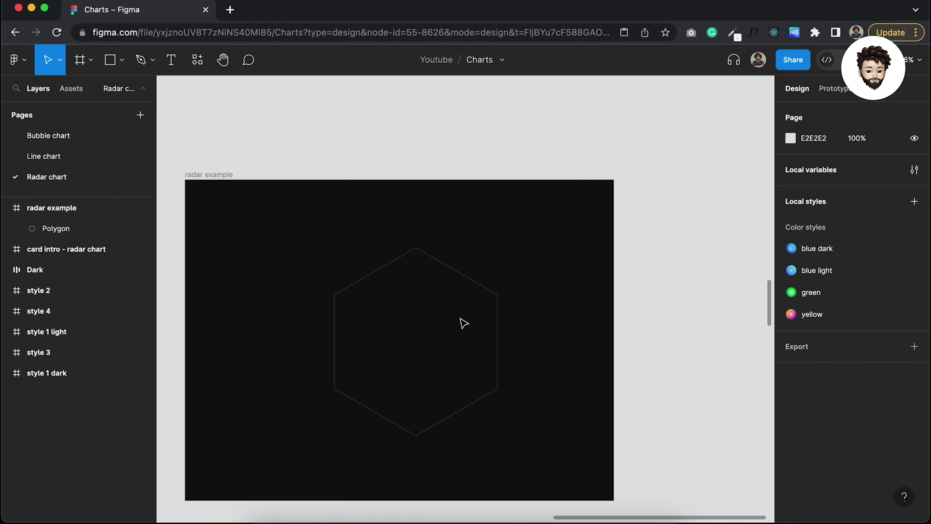
scroll(461, 321, "up", 5)
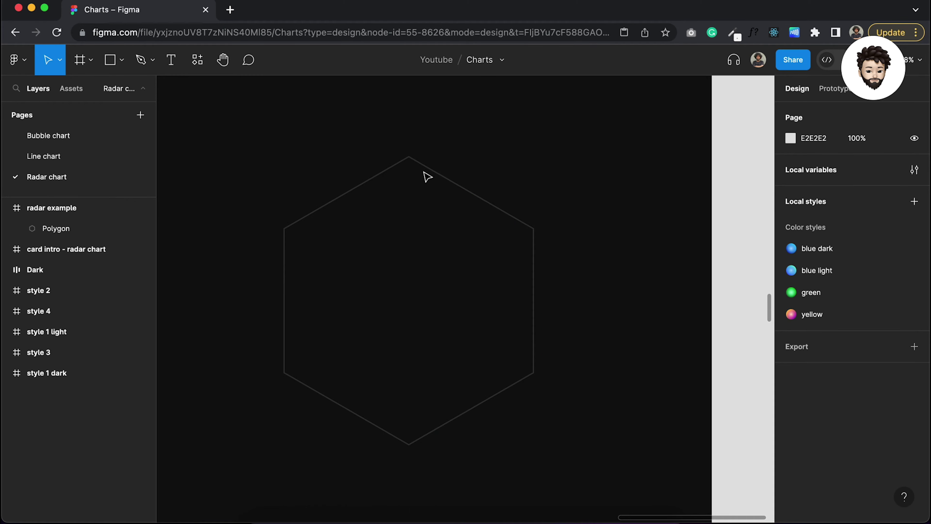
double_click(425, 174)
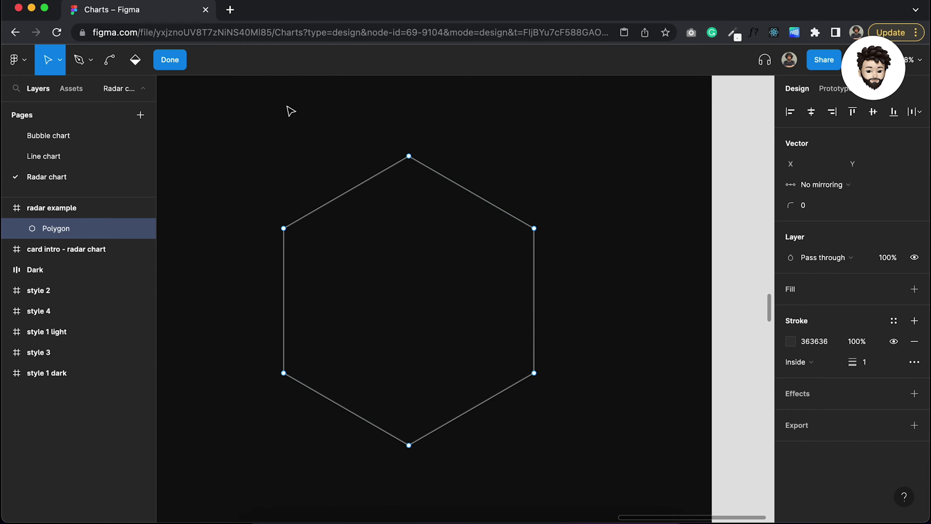
Step: Draw three spokes joining top–bottom, top-right–bottom-left and top-left–bottom-right hexagon corners
left_click(79, 60)
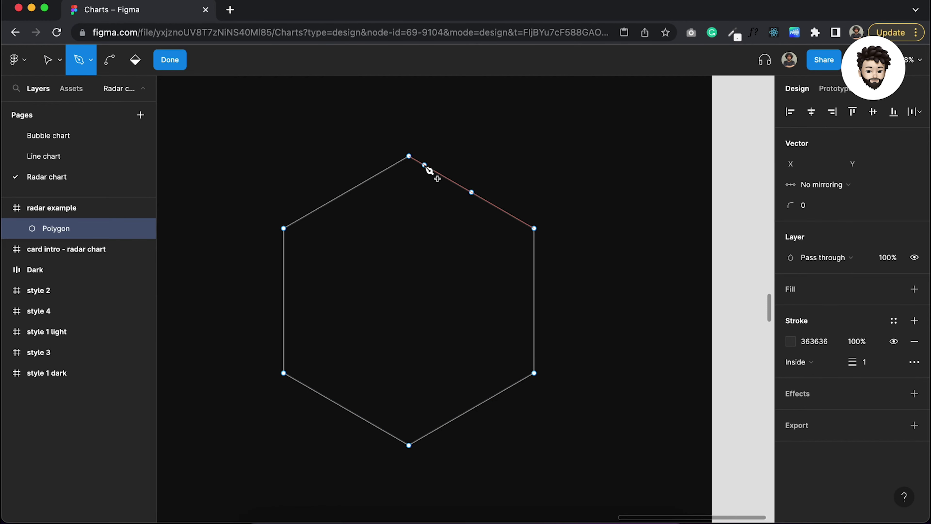
left_click(409, 156)
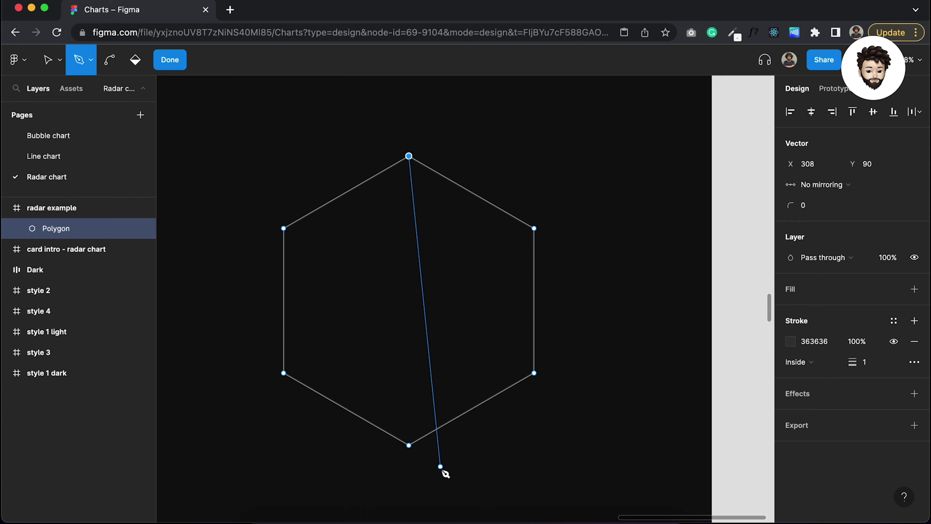
left_click(409, 445)
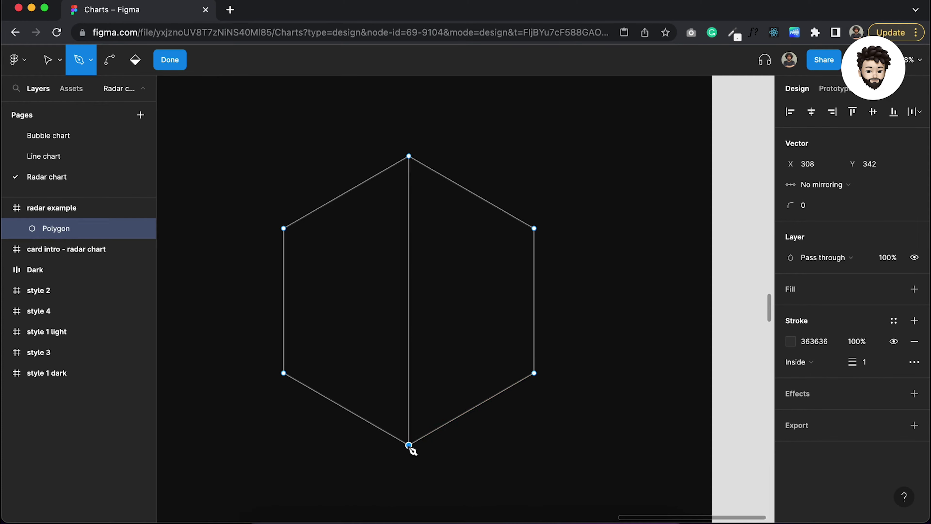
key("Escape")
left_click(535, 228)
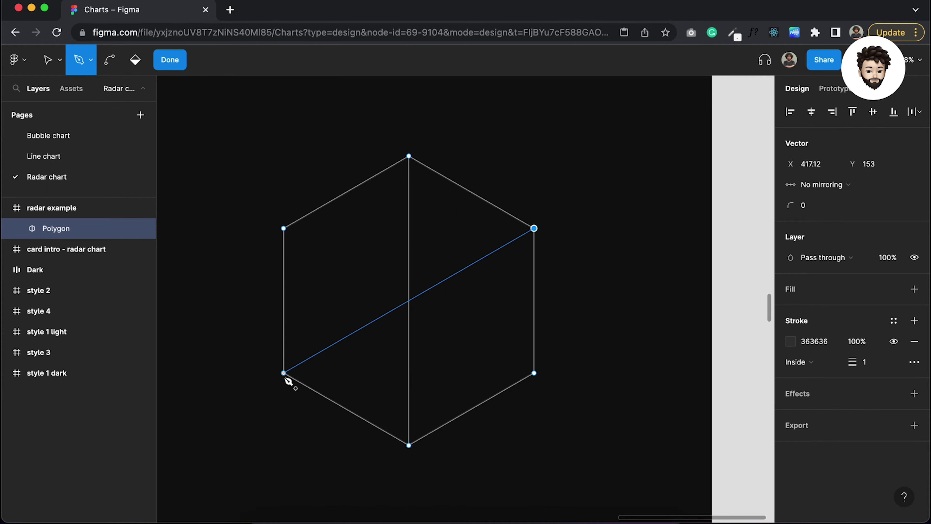
left_click(284, 373)
left_click(284, 229)
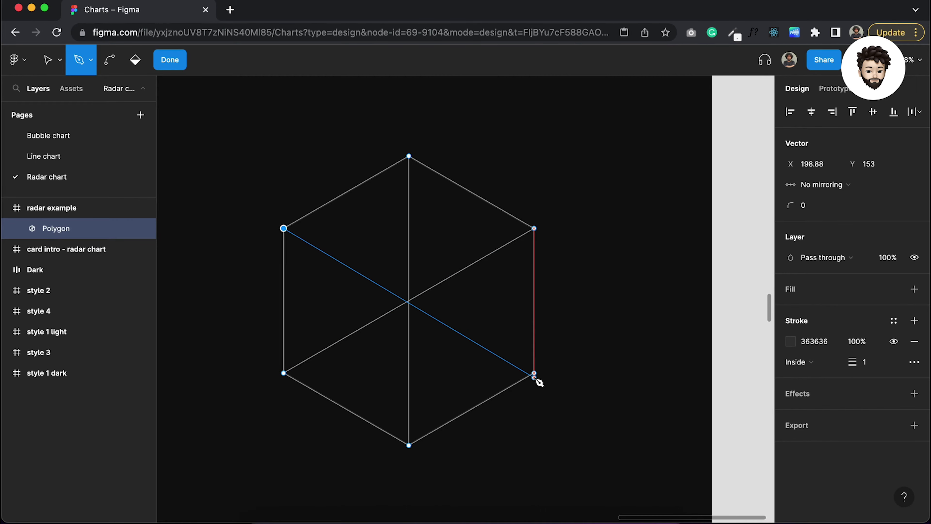
left_click(534, 373)
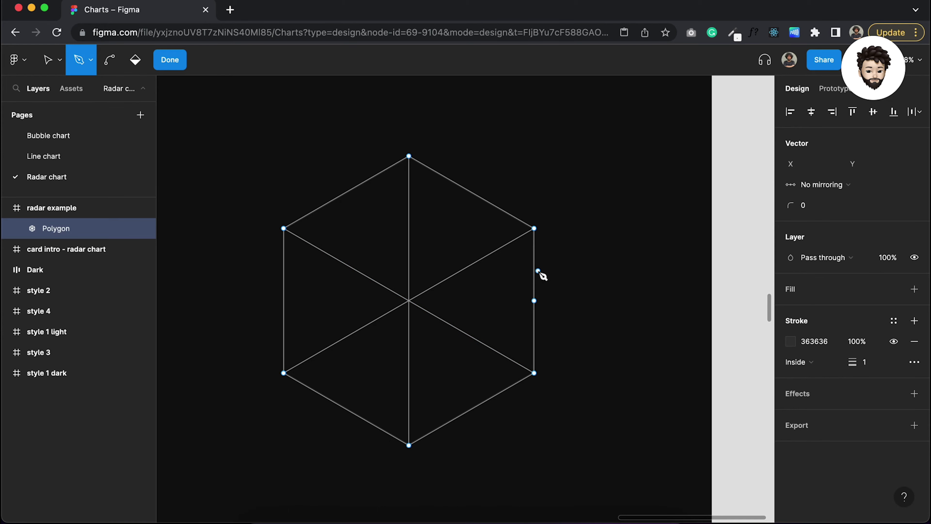
left_click(177, 63)
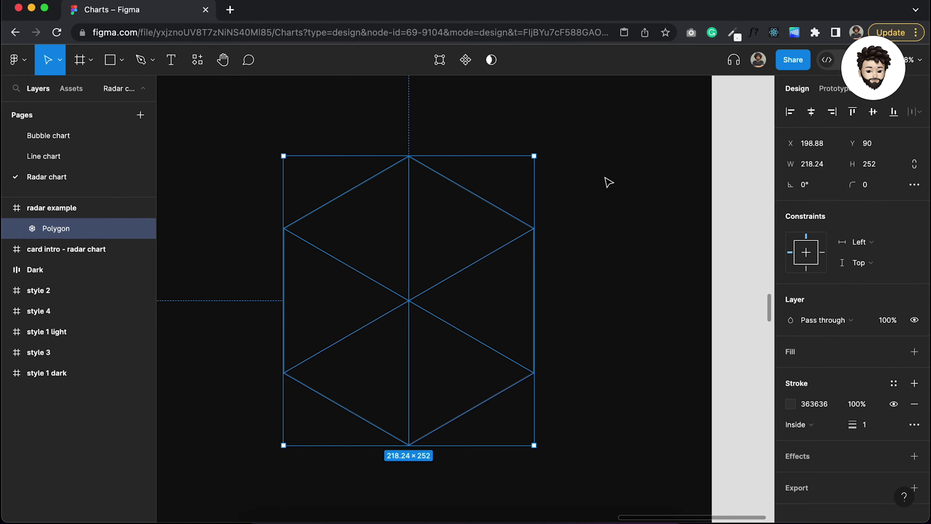
left_click(604, 181)
scroll(609, 183, "down", 2)
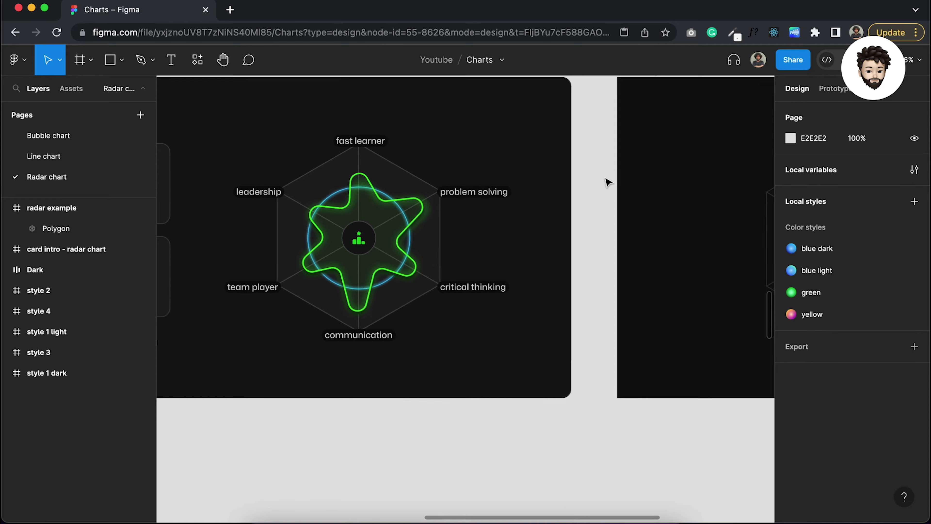
scroll(605, 181, "right", 2)
scroll(605, 181, "up", 1)
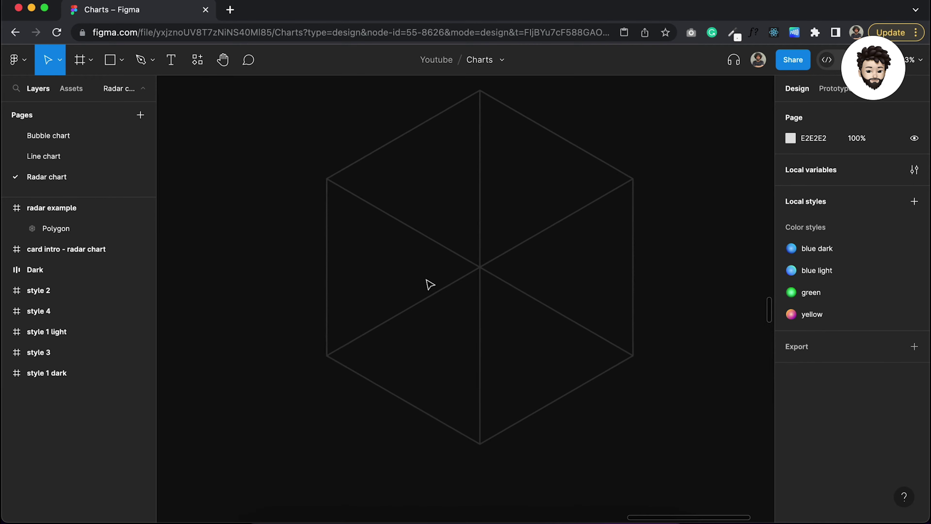
scroll(429, 284, "down", 3)
scroll(380, 266, "up", 2)
scroll(336, 252, "up", 2)
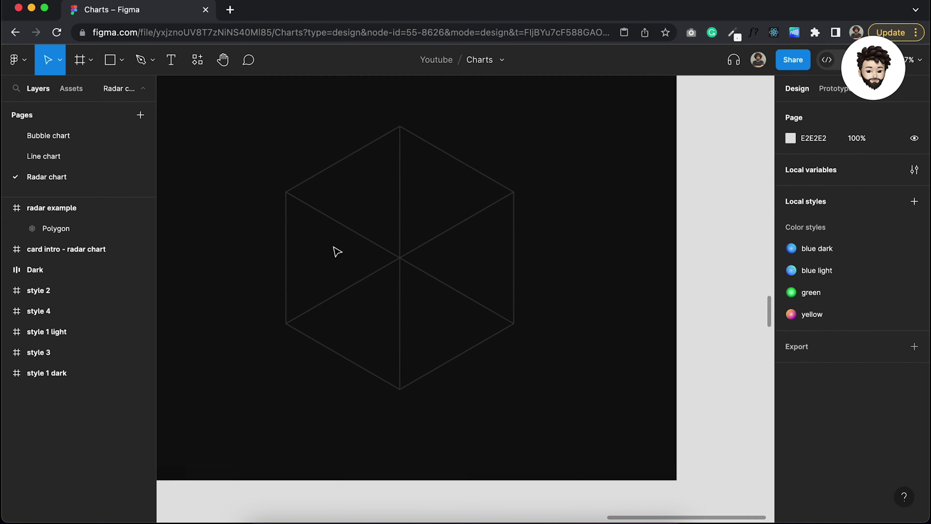
scroll(336, 252, "down", 1)
scroll(336, 252, "up", 2)
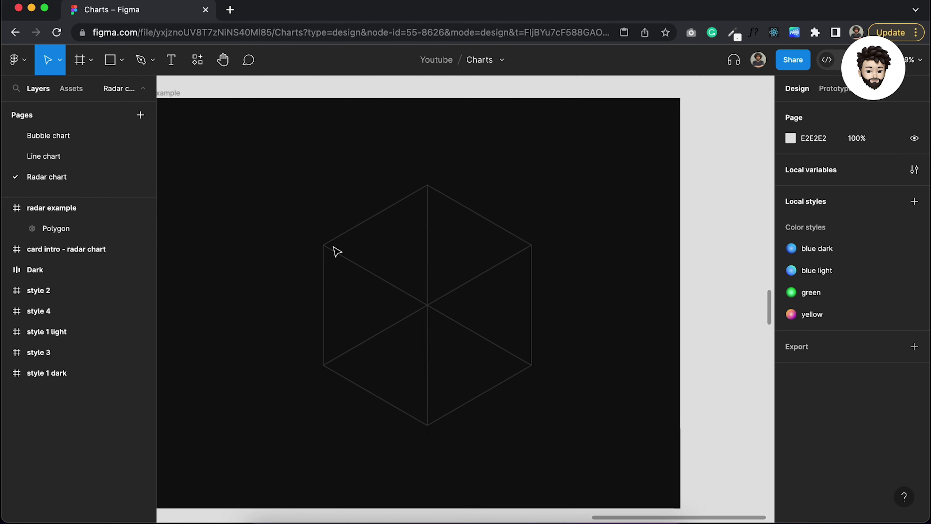
Step: Draw a 132 × 132 circle centred on the hexagon, with no fill and a stroke
key("o")
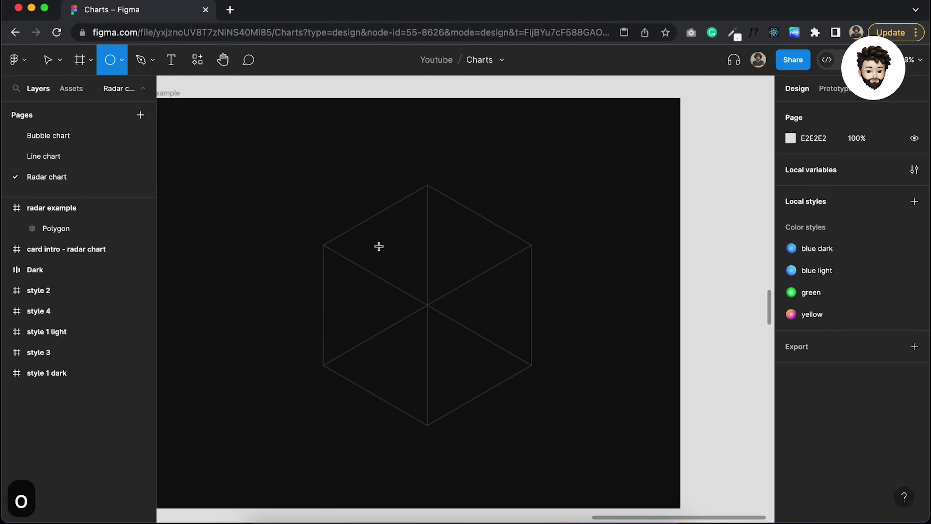
left_click_drag(379, 246, 483, 372)
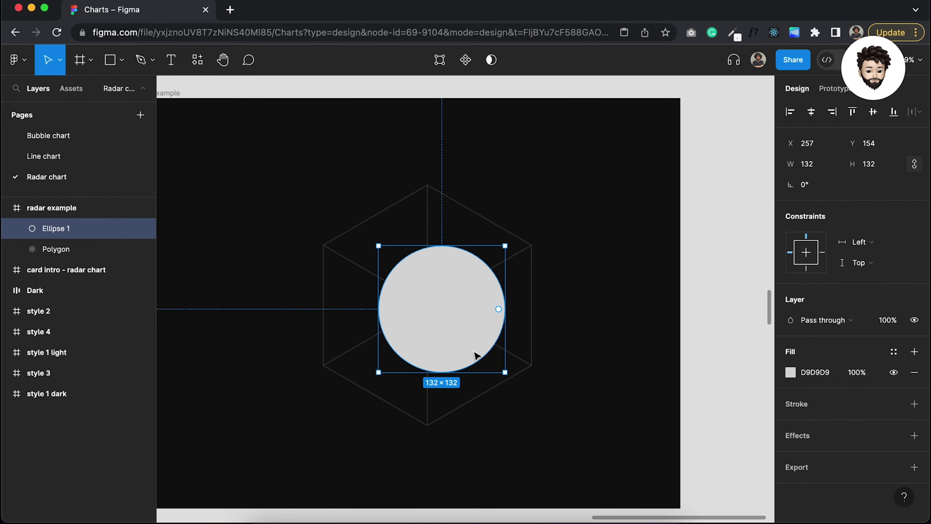
left_click_drag(445, 306, 430, 307)
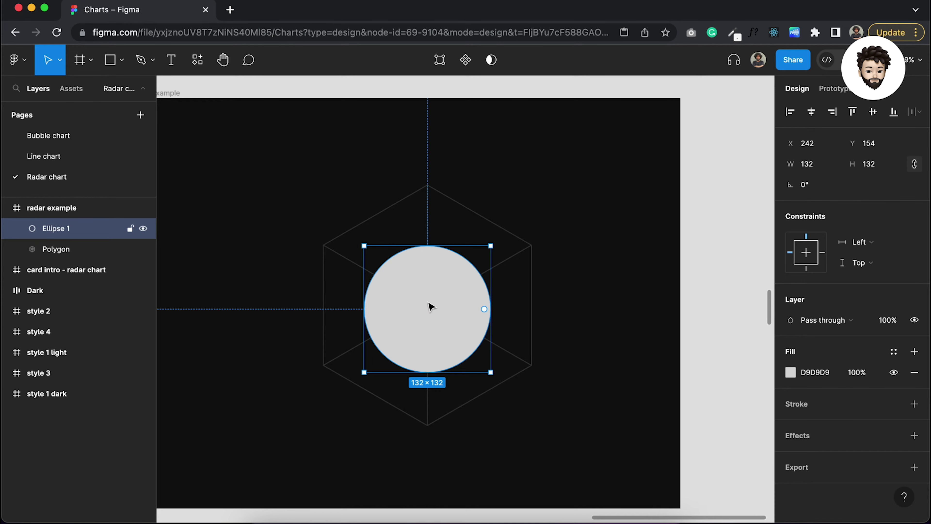
left_click(914, 373)
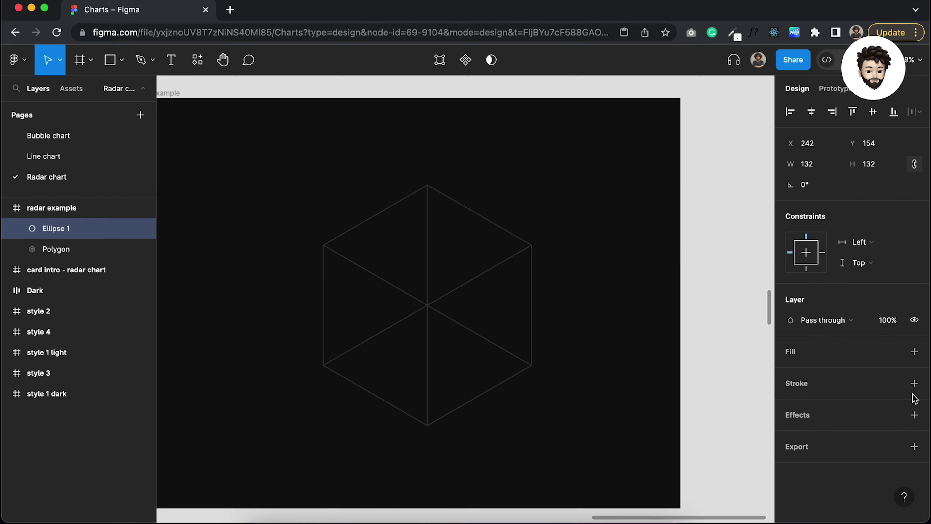
left_click(915, 383)
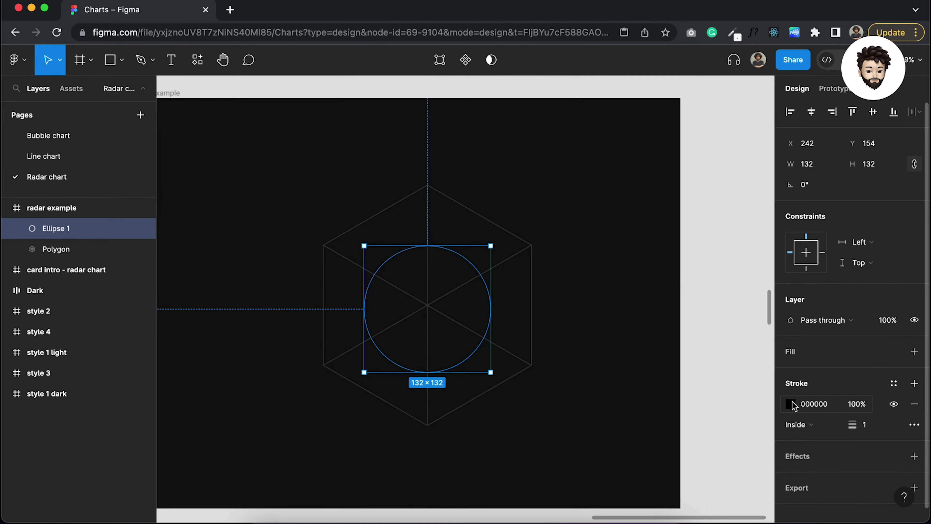
Step: Set the circle's stroke to cyan 25FFFF at 2 px weight
left_click(791, 404)
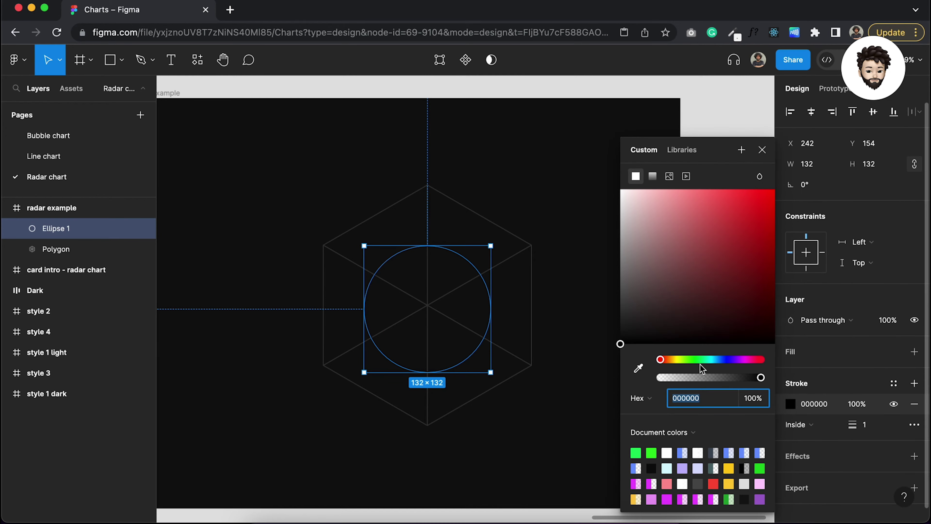
left_click_drag(701, 368, 711, 367)
left_click_drag(742, 211, 754, 190)
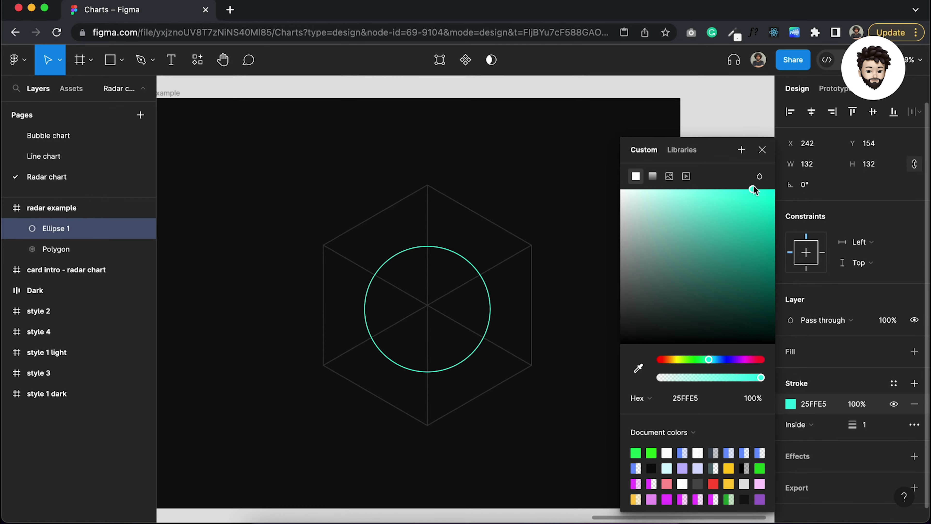
left_click(709, 359)
left_click_drag(709, 360, 711, 358)
left_click(871, 425)
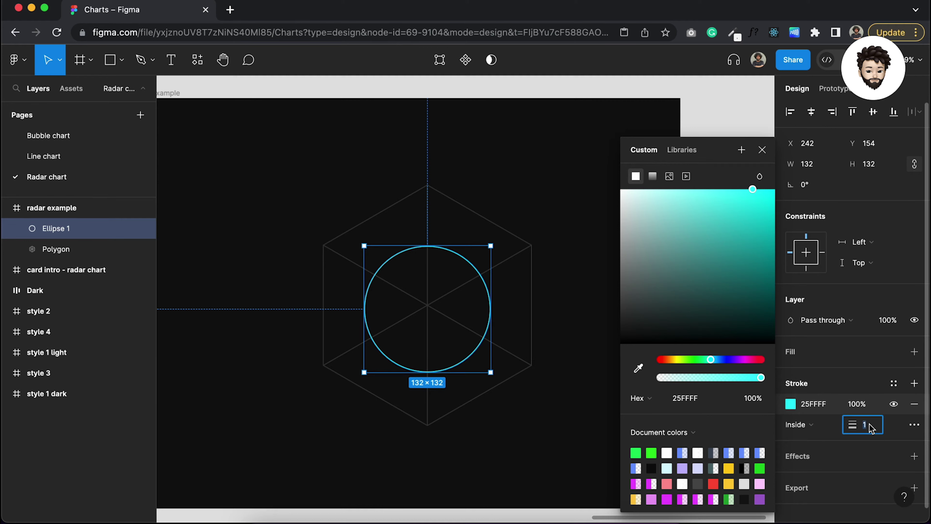
type("2")
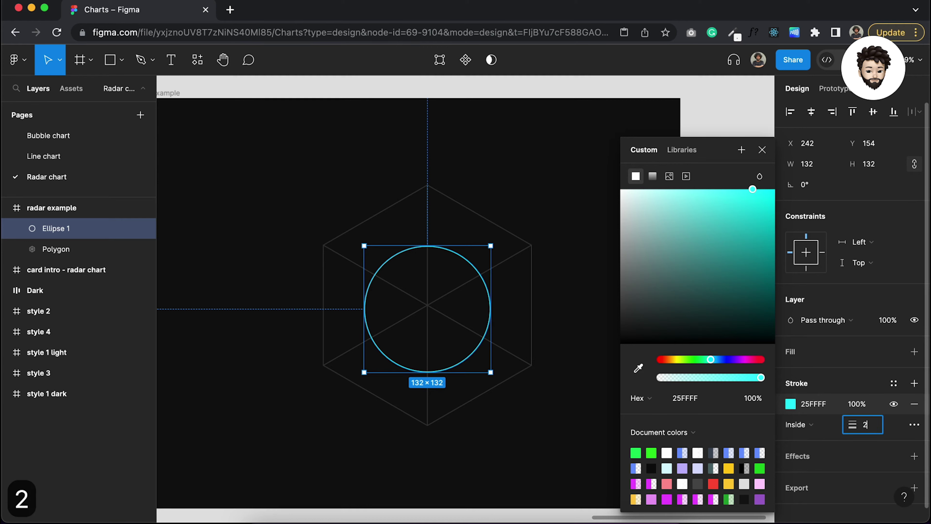
key("Return")
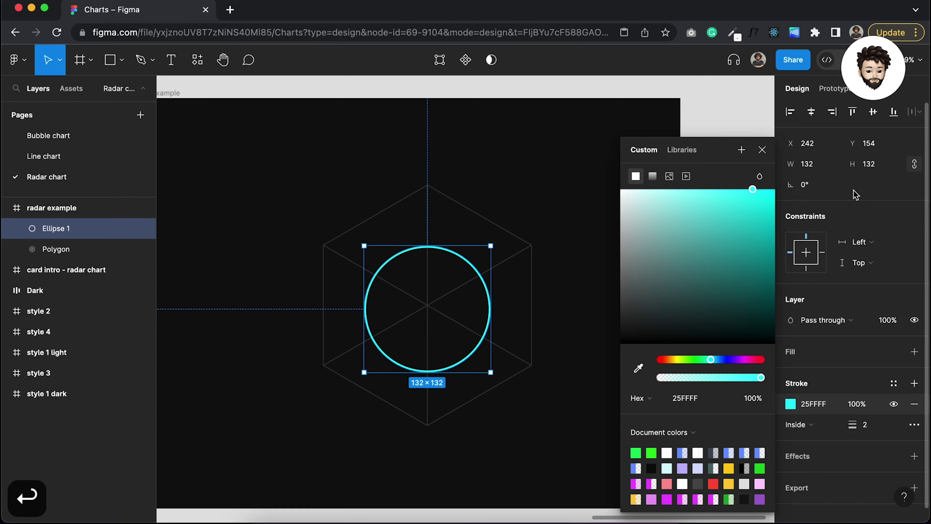
left_click(762, 149)
Step: Add a Layer blur effect of 20 to the cyan circle
left_click(915, 456)
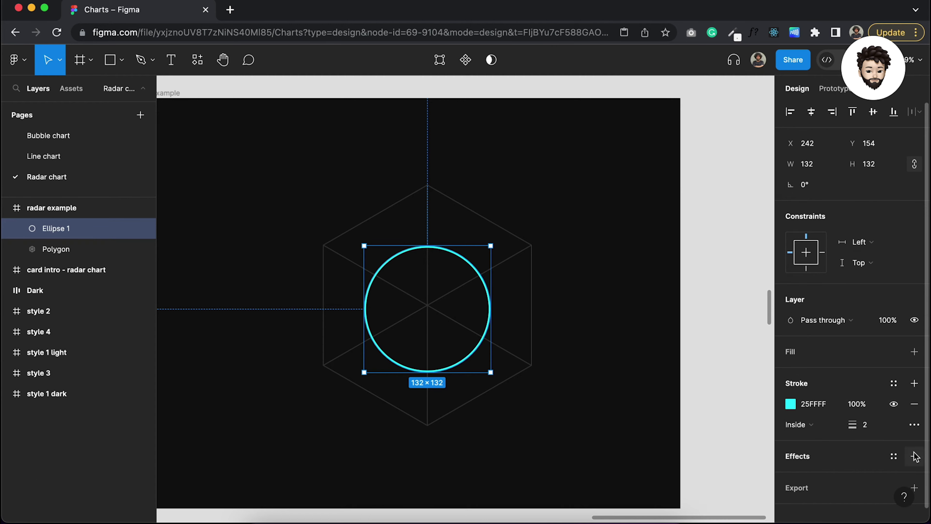
left_click(830, 483)
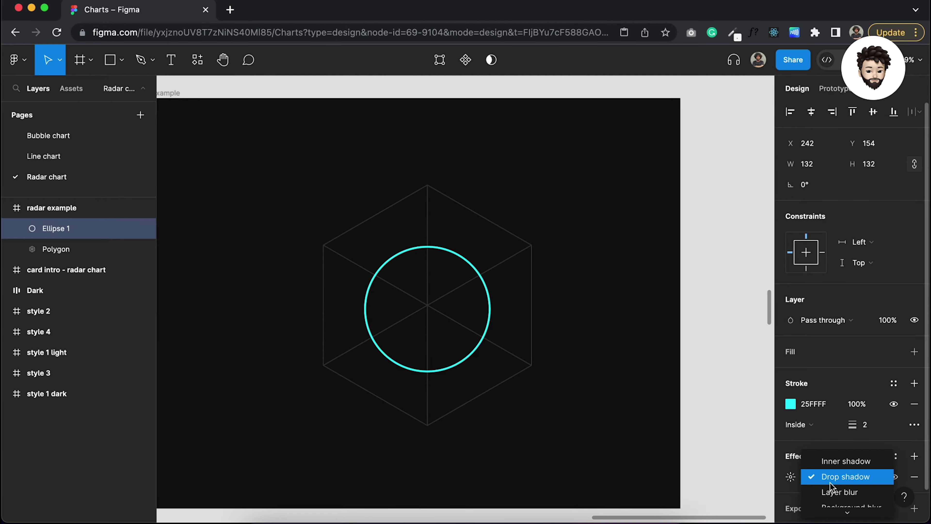
left_click(829, 495)
scroll(709, 431, "down", 5)
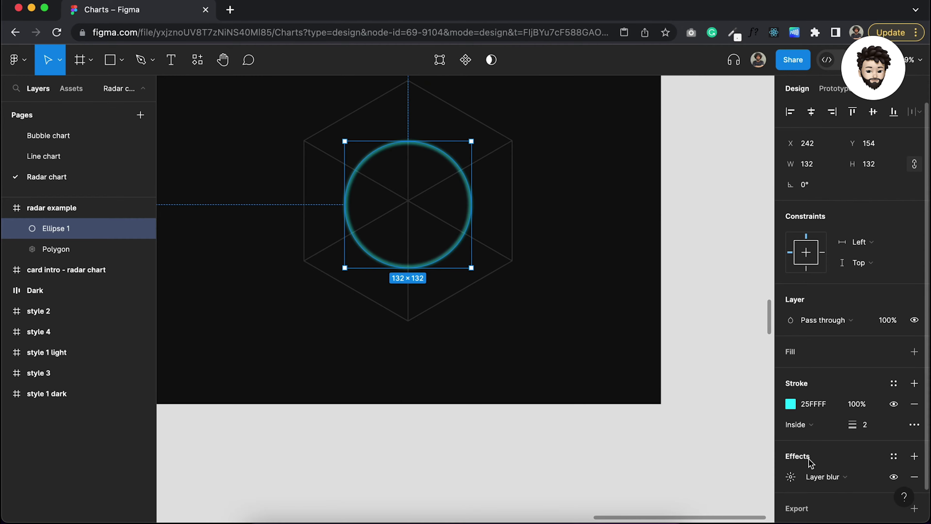
scroll(667, 385, "up", 3)
scroll(823, 479, "down", 2)
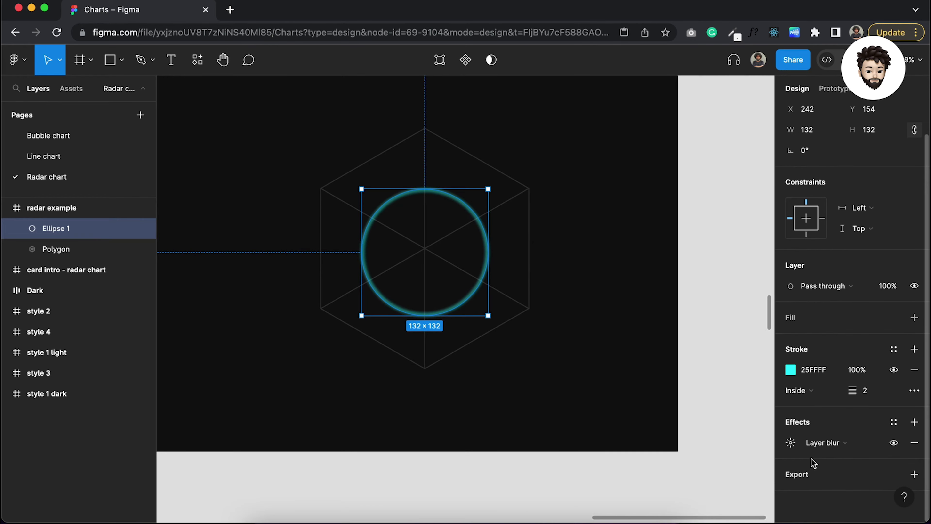
left_click(790, 442)
left_click(664, 478)
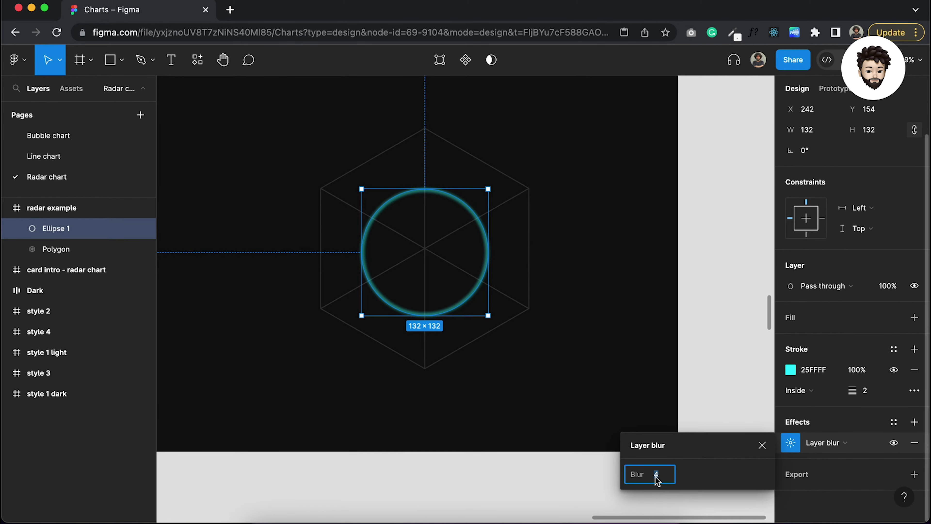
type("20")
key("Return")
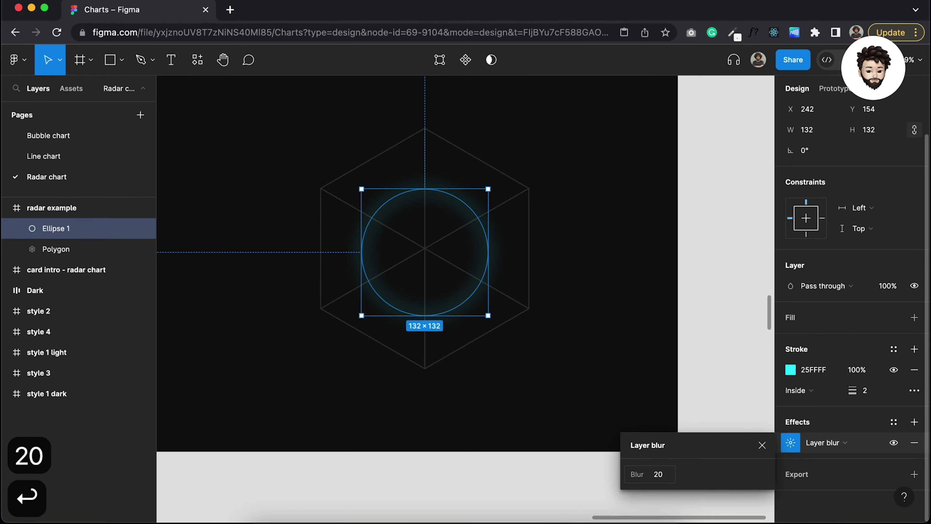
left_click(714, 252)
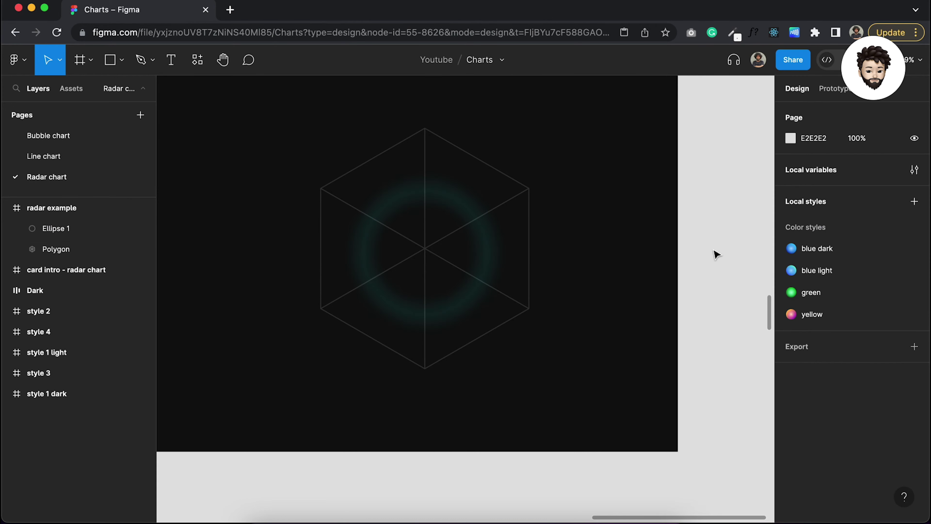
left_click(462, 204)
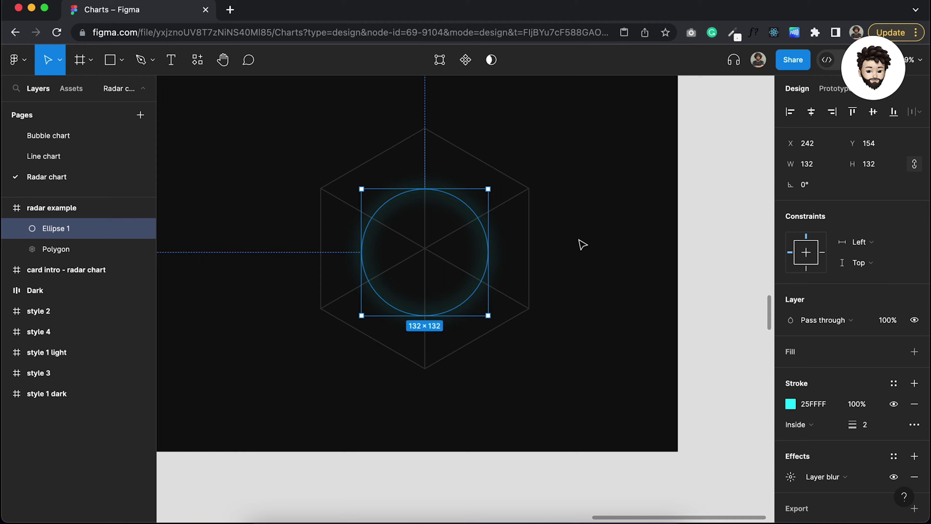
Step: Duplicate the blurred circle, remove the copy's blur and set its stroke to 1 px
key("super+d")
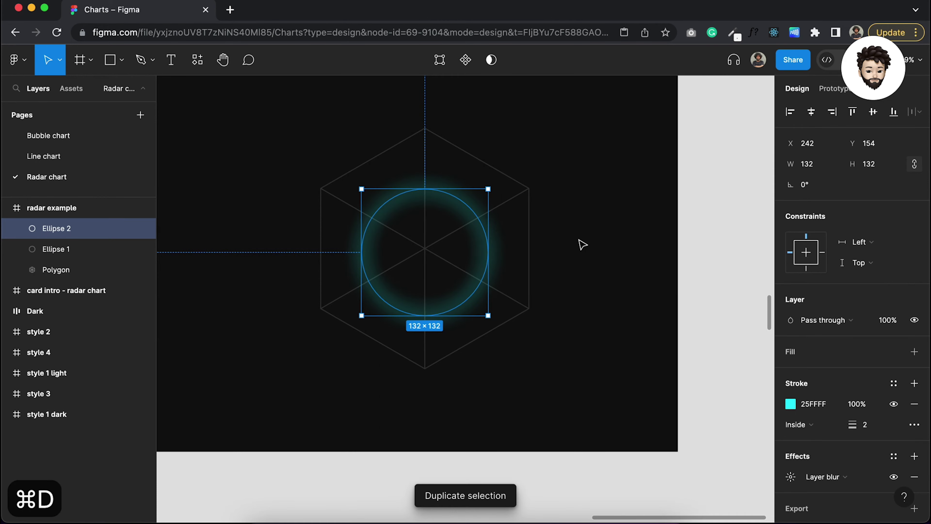
scroll(921, 434, "down", 1)
scroll(921, 434, "down", 1)
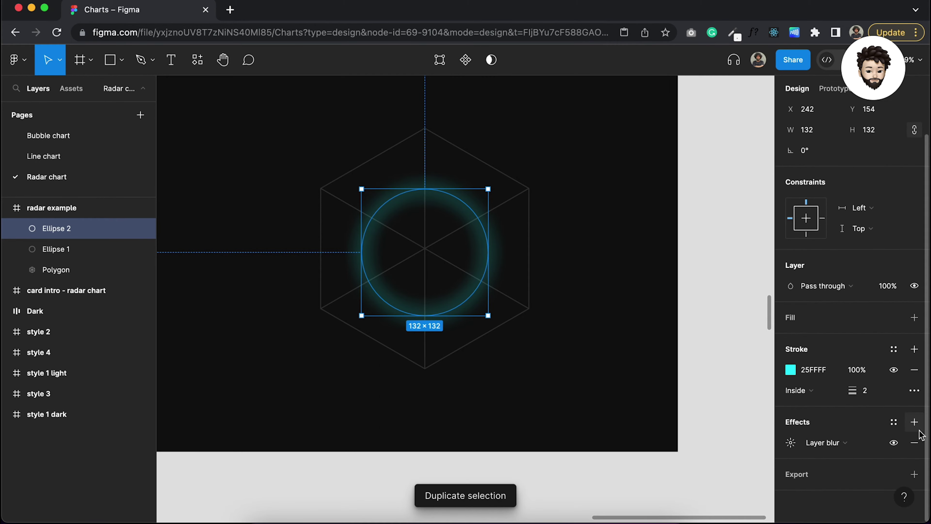
left_click(914, 443)
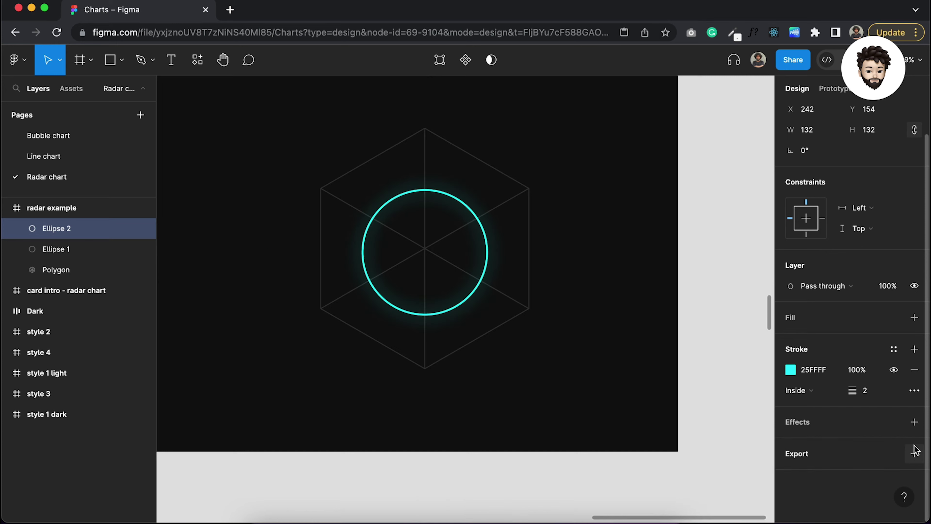
left_click(874, 394)
type("1")
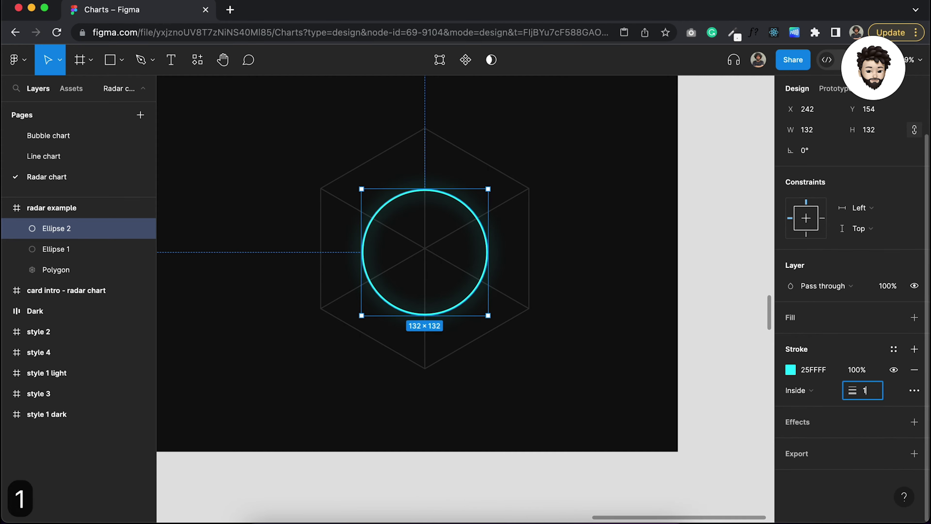
key("Return")
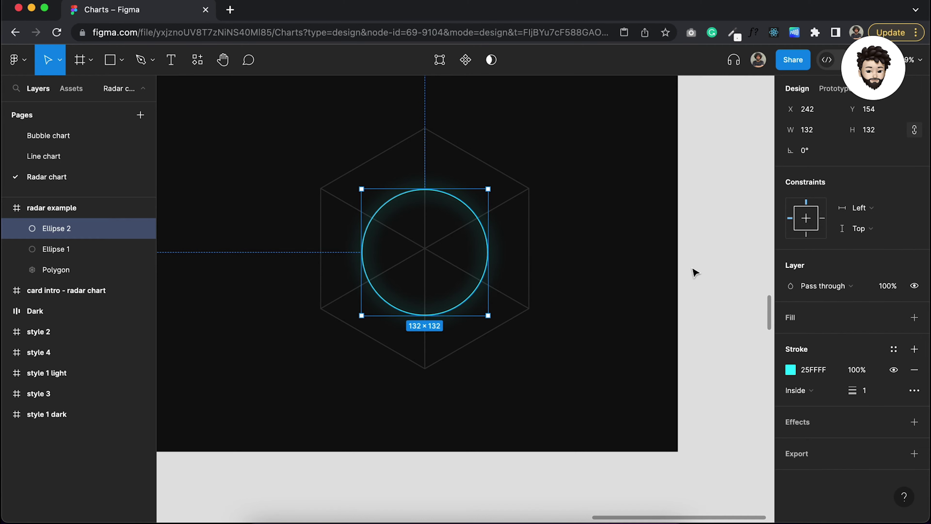
left_click(694, 273)
Step: Group the sharp and blurred circles and name the group 'threshold'
scroll(462, 220, "up", 5)
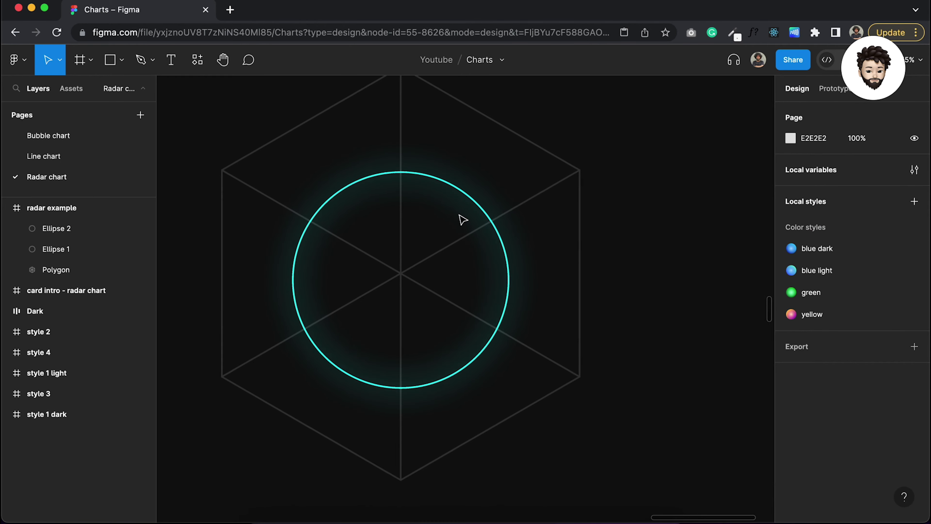
scroll(462, 220, "up", 3)
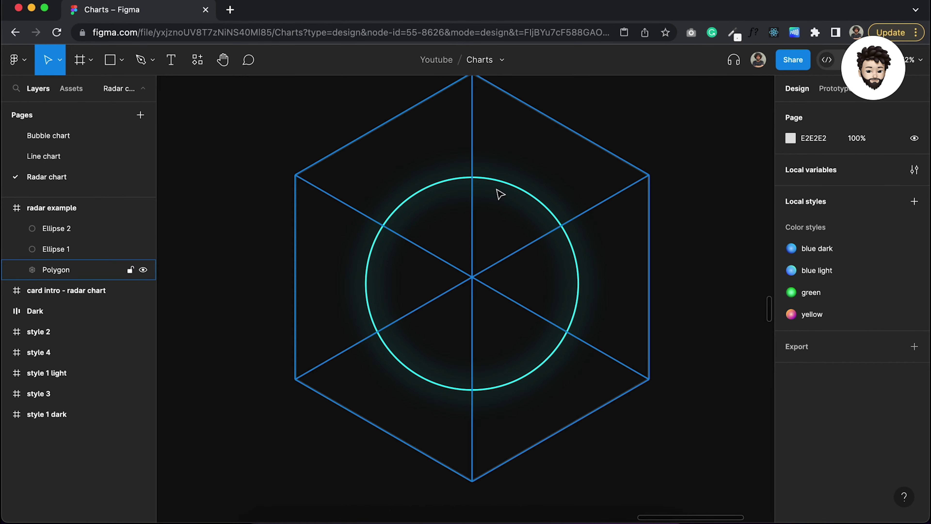
scroll(501, 194, "down", 3)
scroll(499, 194, "right", 3)
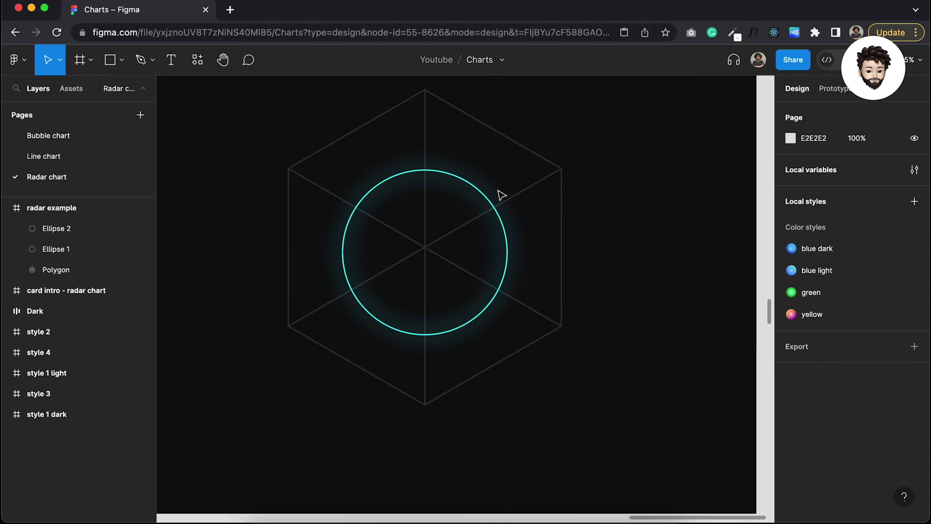
left_click(44, 232)
left_click(50, 253, "shift")
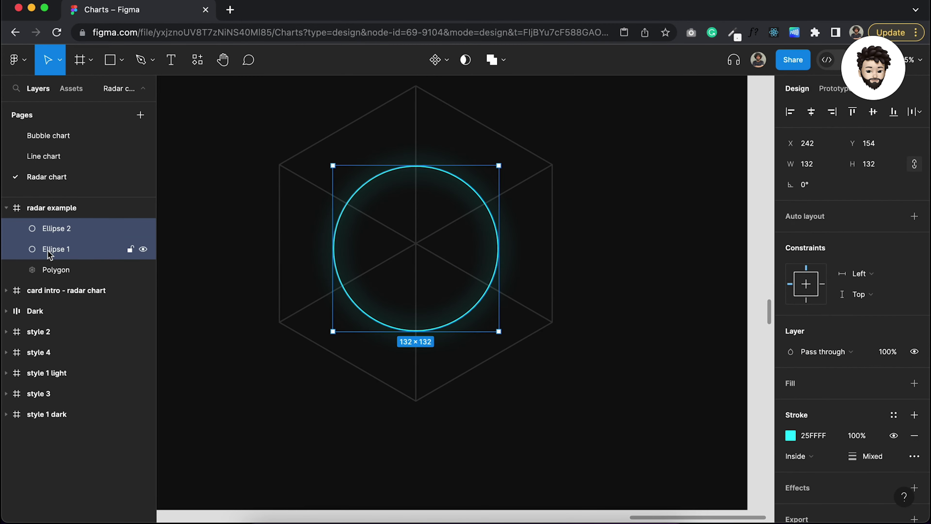
key("super+g")
key("super+r")
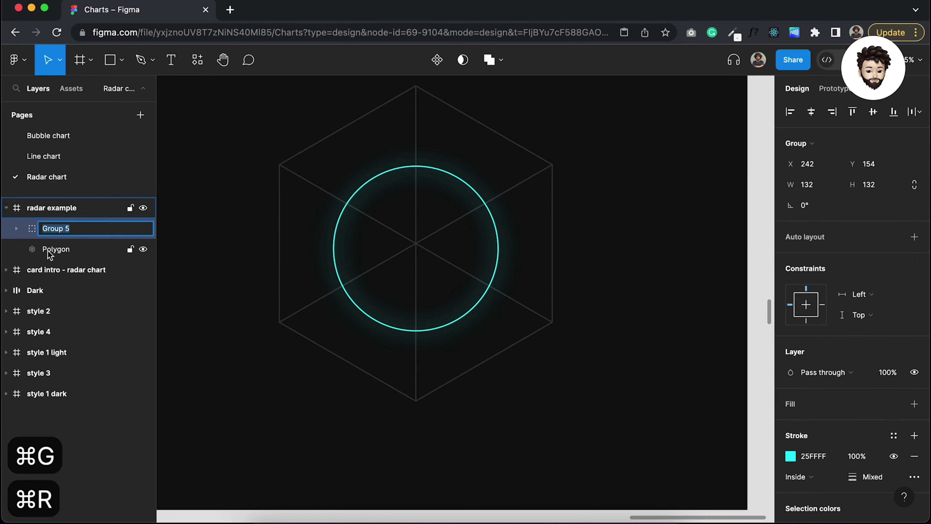
type("th")
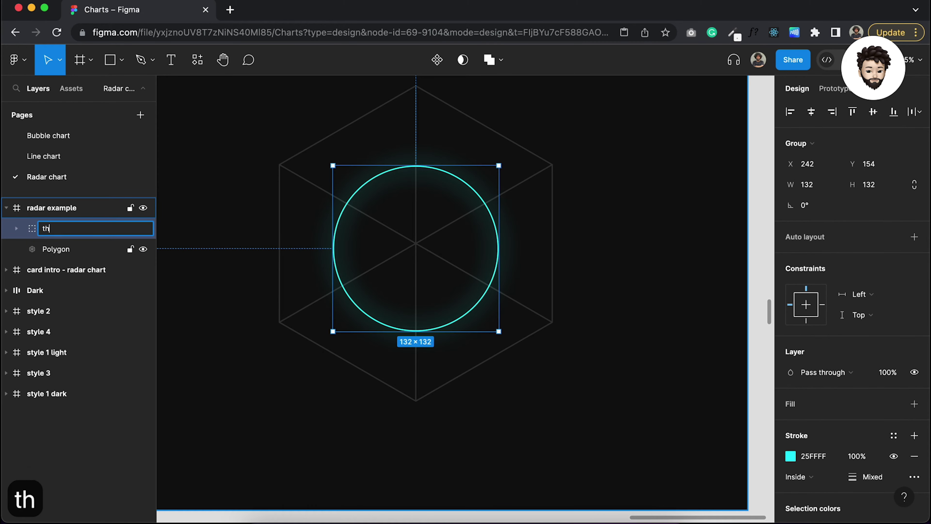
type("reshold")
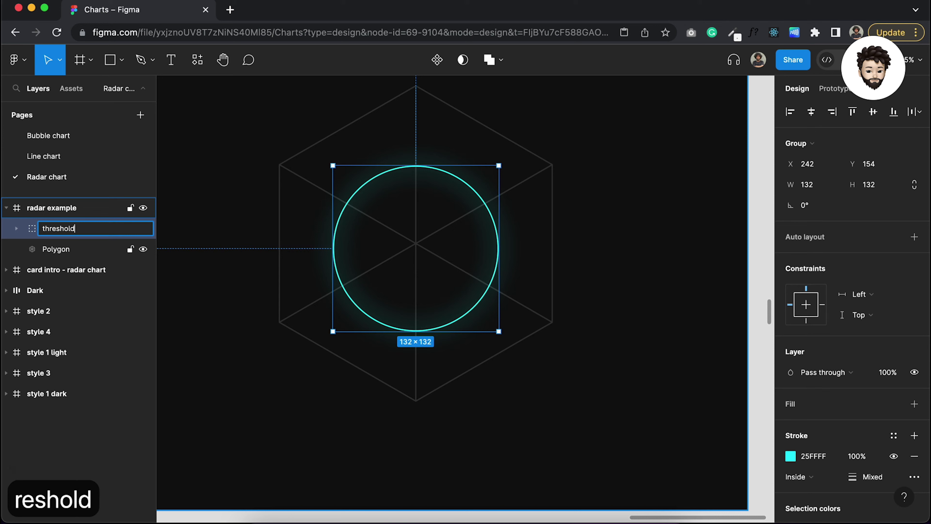
type(" value")
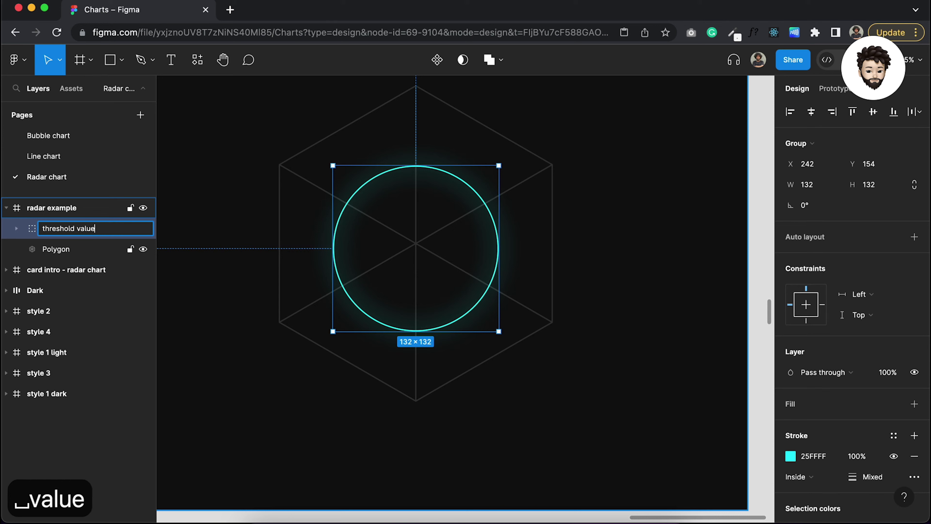
key("BackSpace")
key("BackSpace")
key("BackSpace")
key("BackSpace")
key("BackSpace")
key("BackSpace")
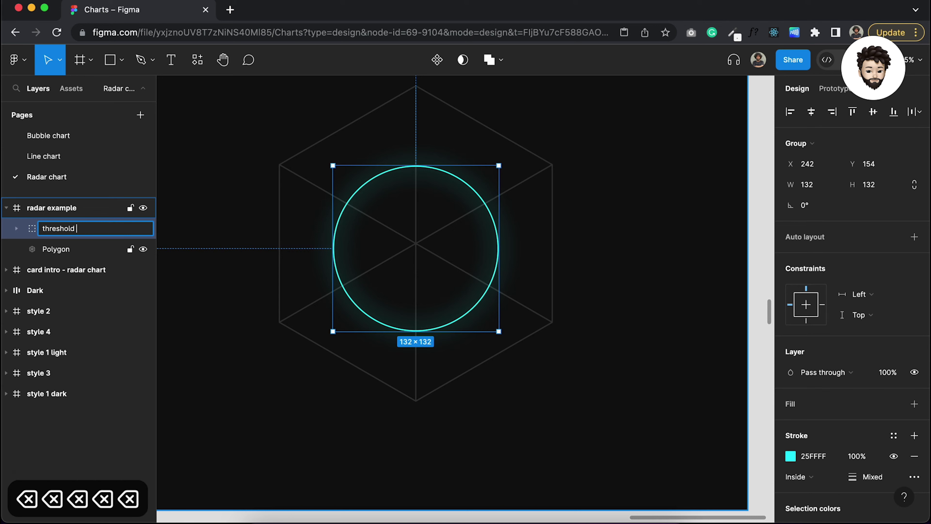
key("Return")
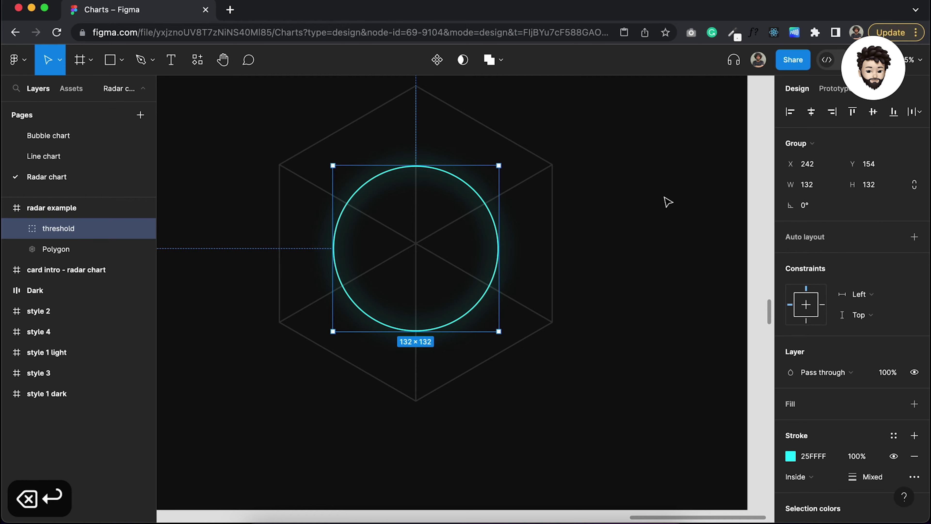
Step: Deselect and scroll back to the unlabelled hexagon chart with its circle
left_click(590, 243)
scroll(591, 243, "down", 3)
scroll(589, 244, "left", 5)
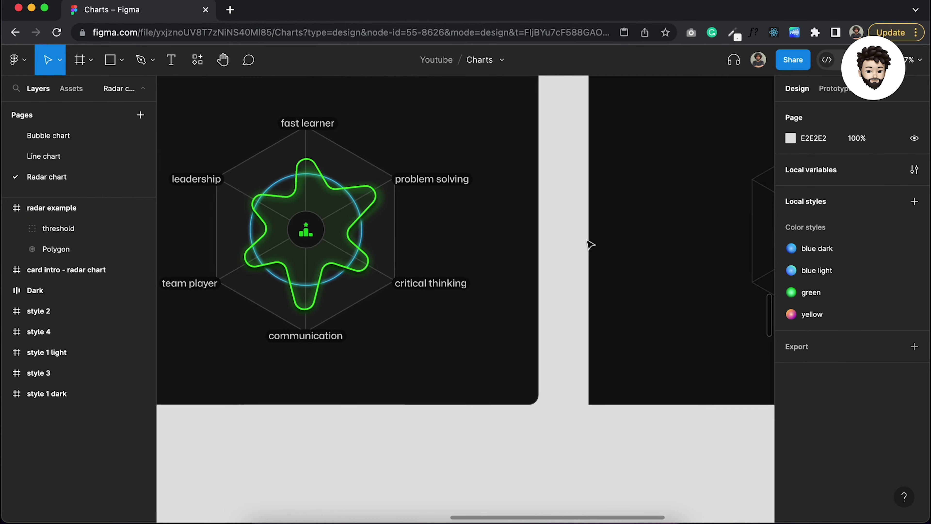
scroll(451, 218, "right", 10)
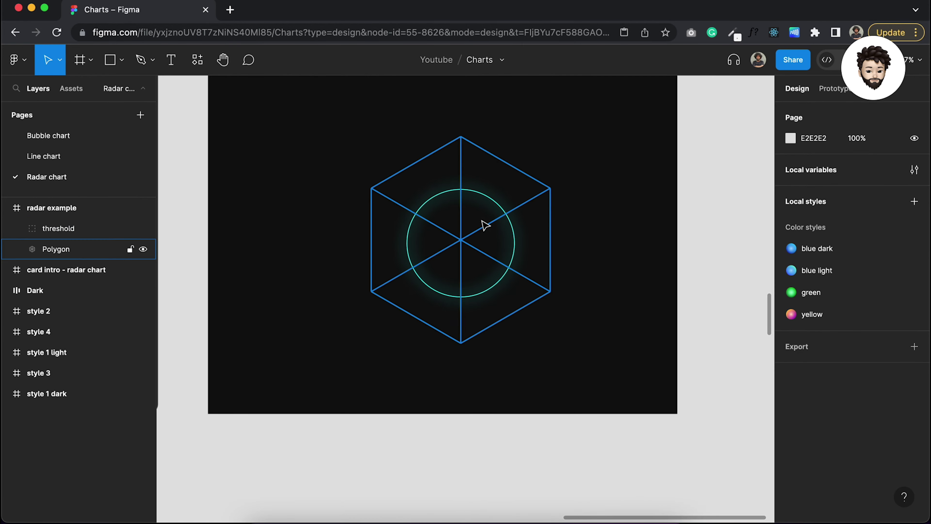
scroll(500, 234, "up", 3)
scroll(499, 234, "up", 2)
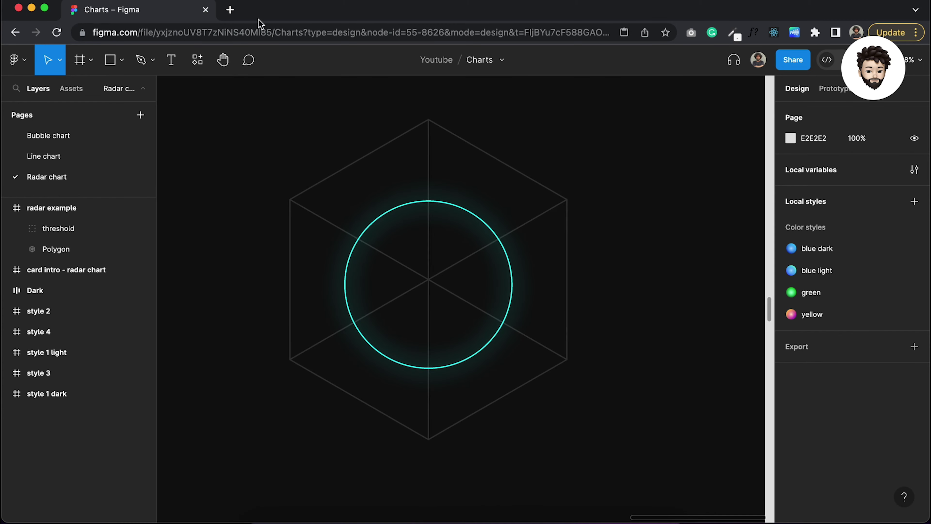
Step: Start the data path with the Pen tool near the top axis, removing its stroke
left_click(140, 66)
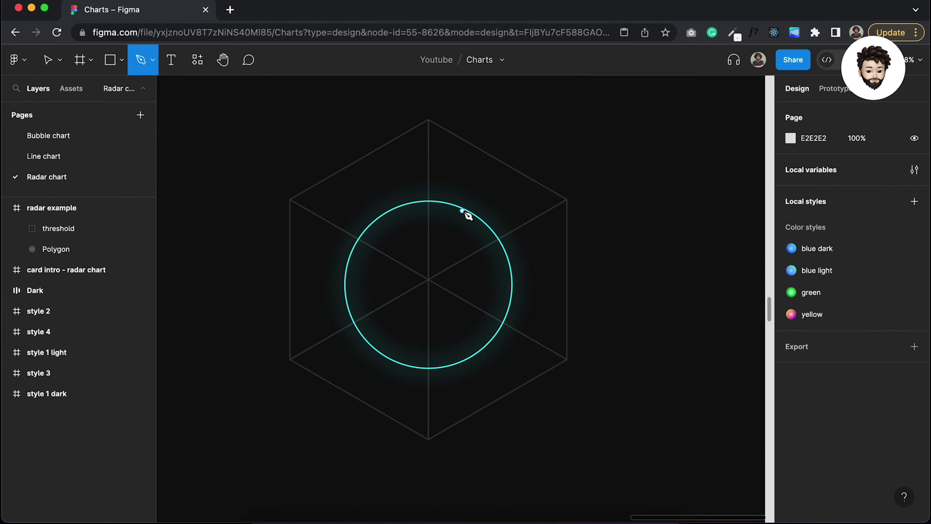
left_click(424, 157)
left_click(413, 244)
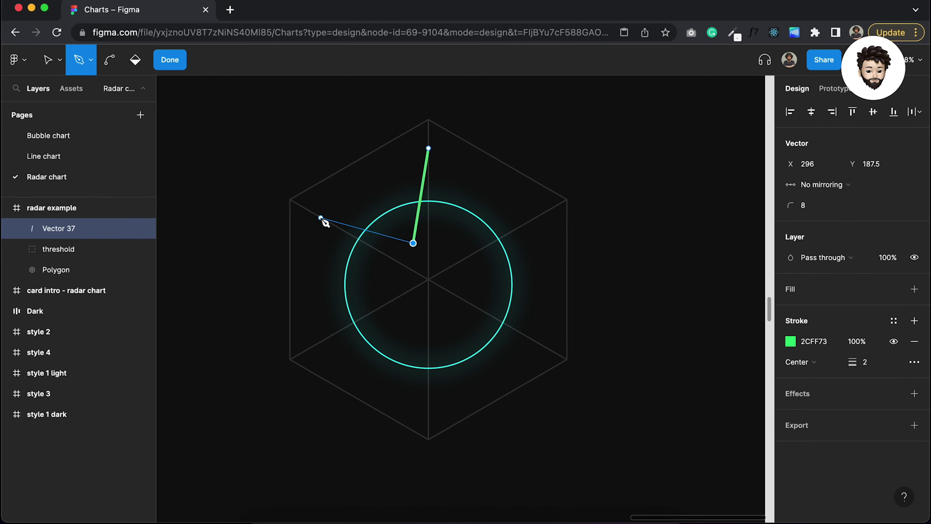
left_click(915, 341)
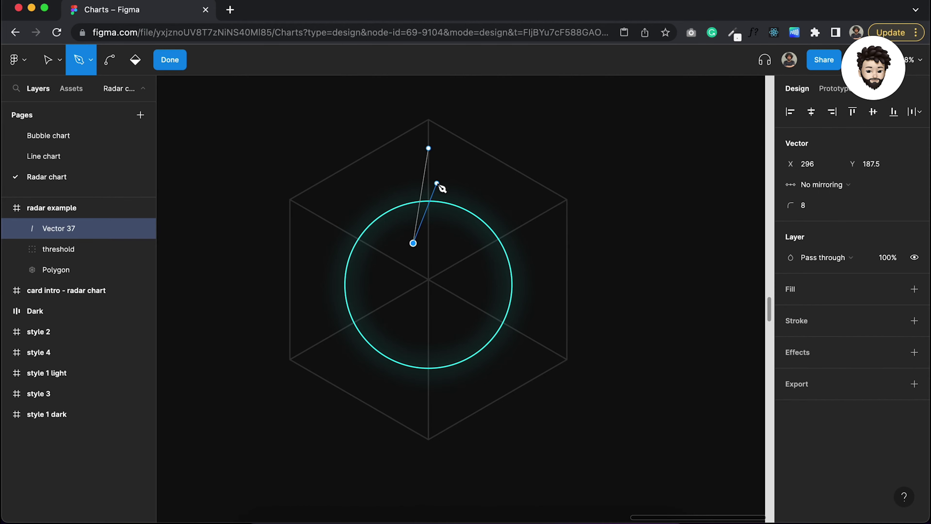
key("Escape")
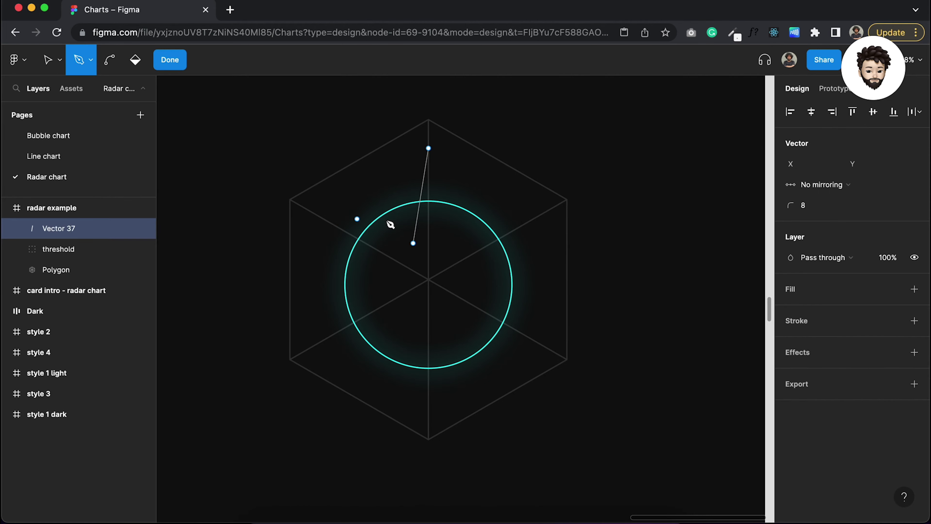
left_click(414, 246)
left_click(413, 243)
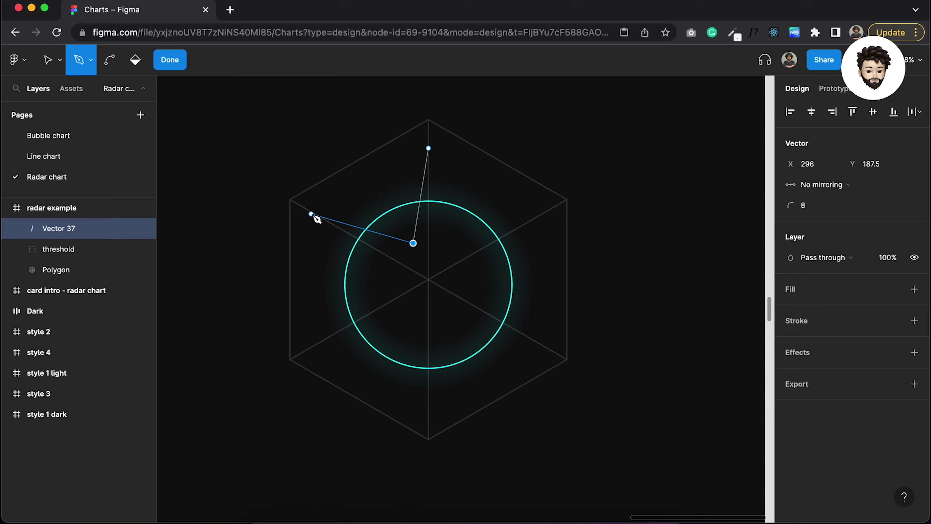
Step: Add alternating outer axis points and inner circle points, closing the star at the top
left_click(311, 214)
left_click(373, 283)
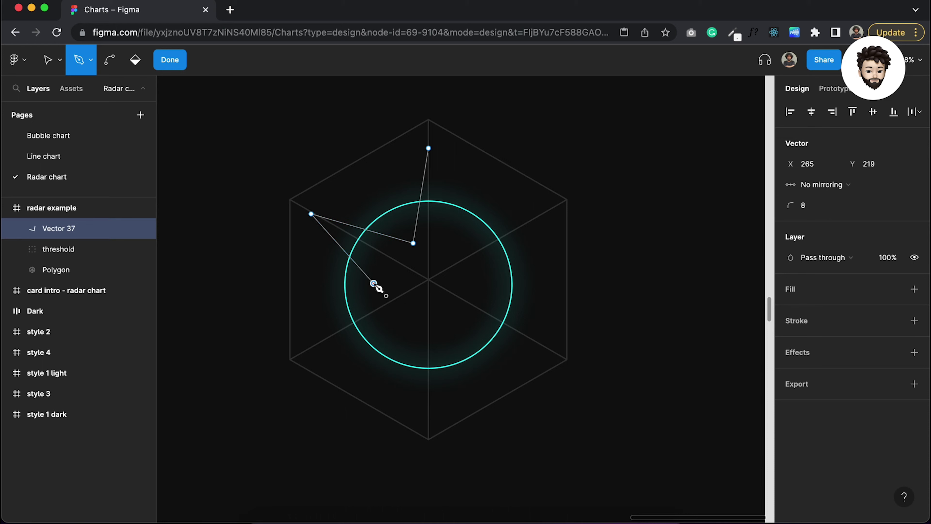
left_click(312, 351)
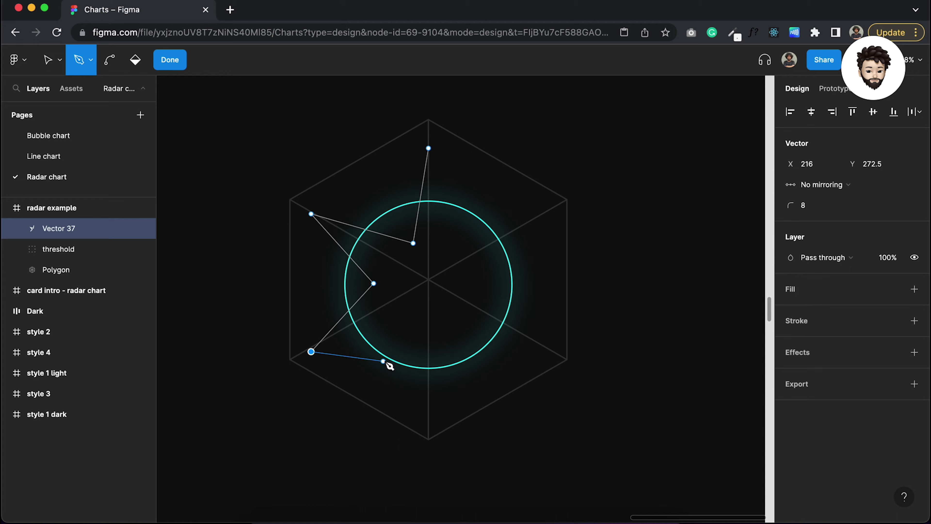
left_click(389, 352)
left_click(428, 424)
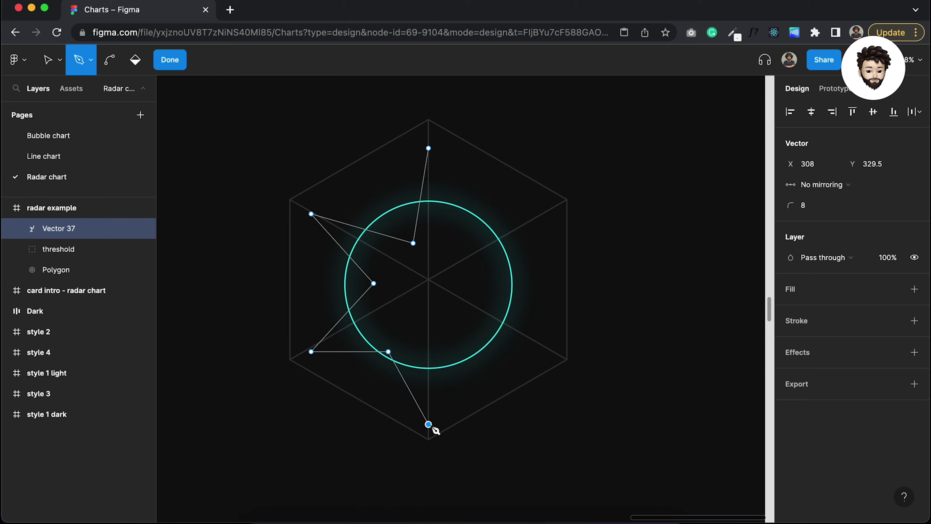
left_click(451, 335)
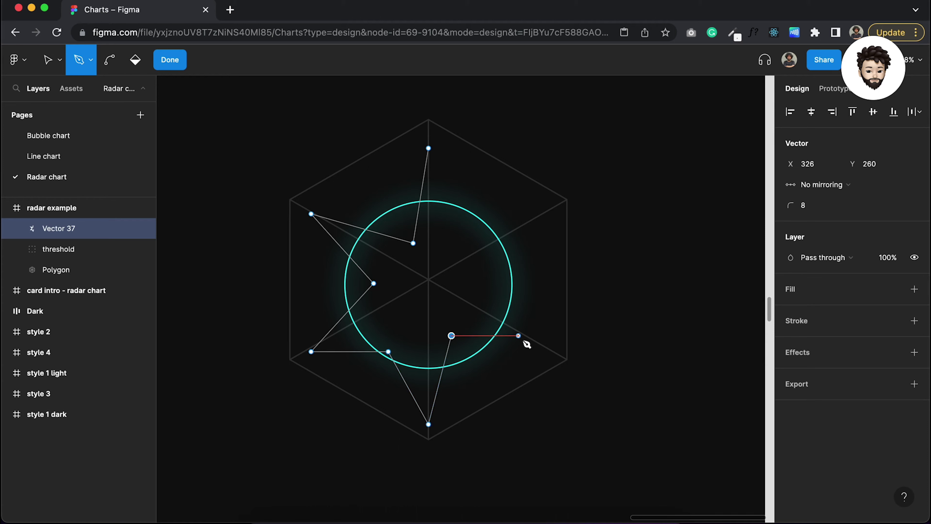
left_click(529, 339)
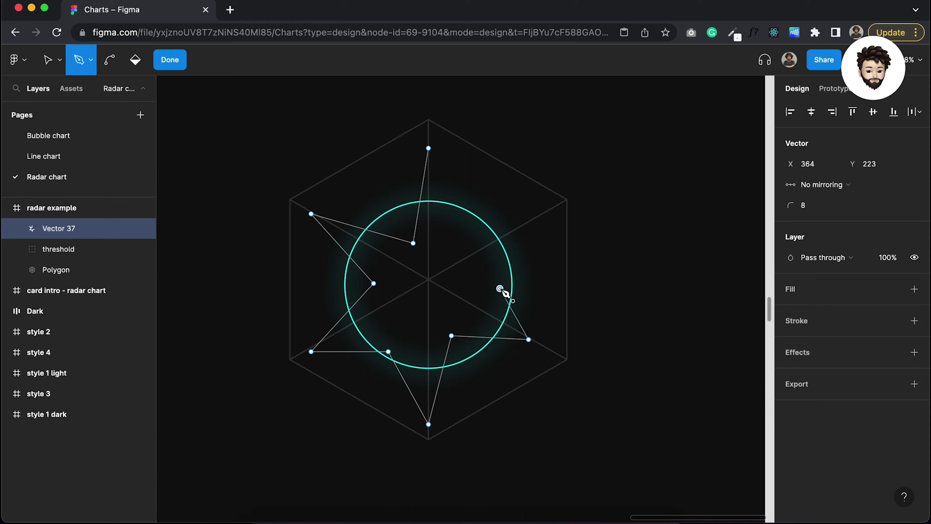
left_click(500, 289)
left_click(540, 213)
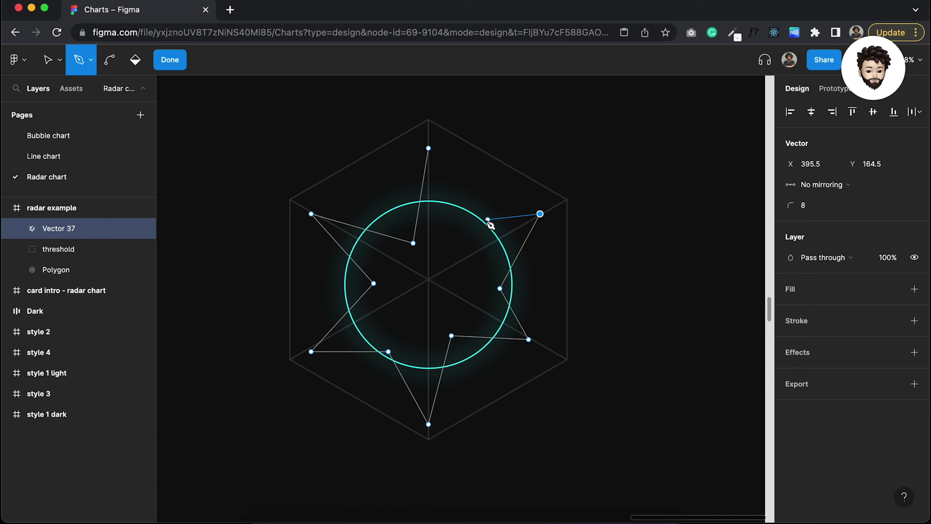
left_click(464, 226)
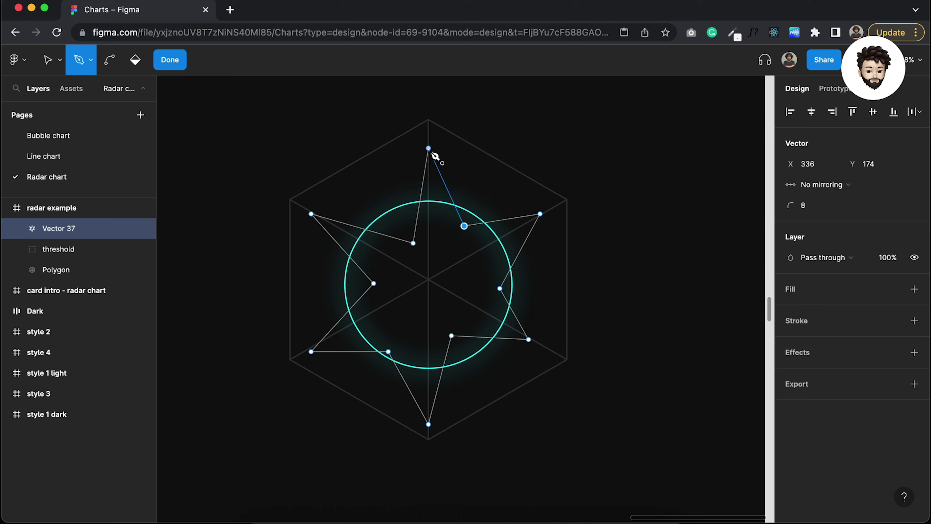
left_click(428, 148)
Step: Reset the star path's corner rounding to 0 and give it a bright green 2 px stroke
left_click(820, 209)
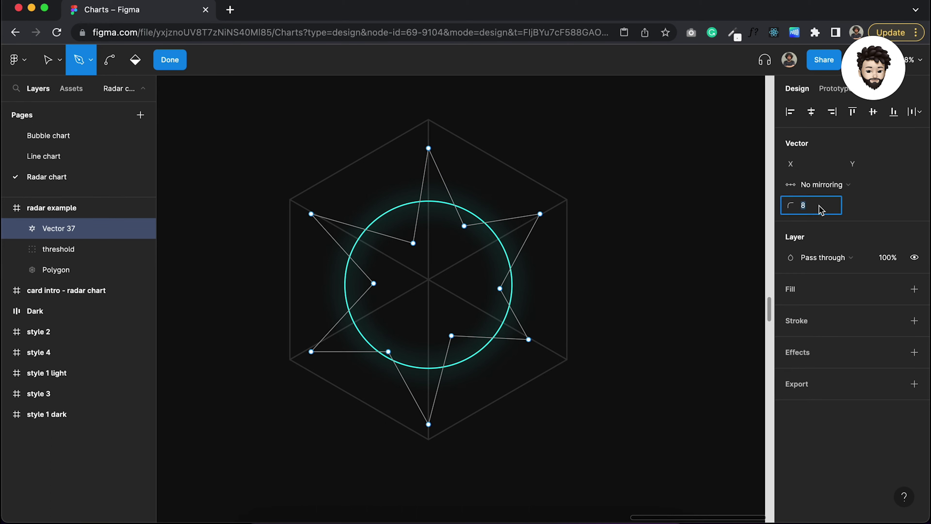
type("0")
key("Return")
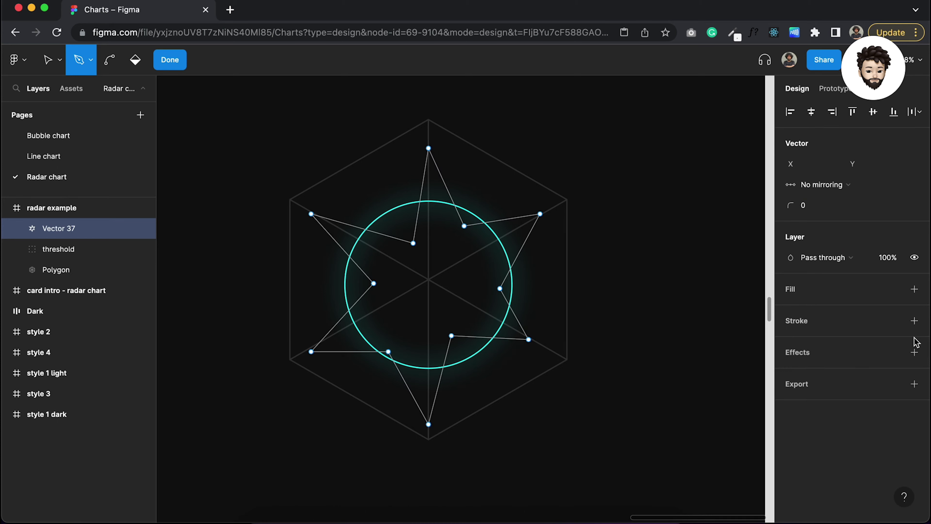
left_click(913, 322)
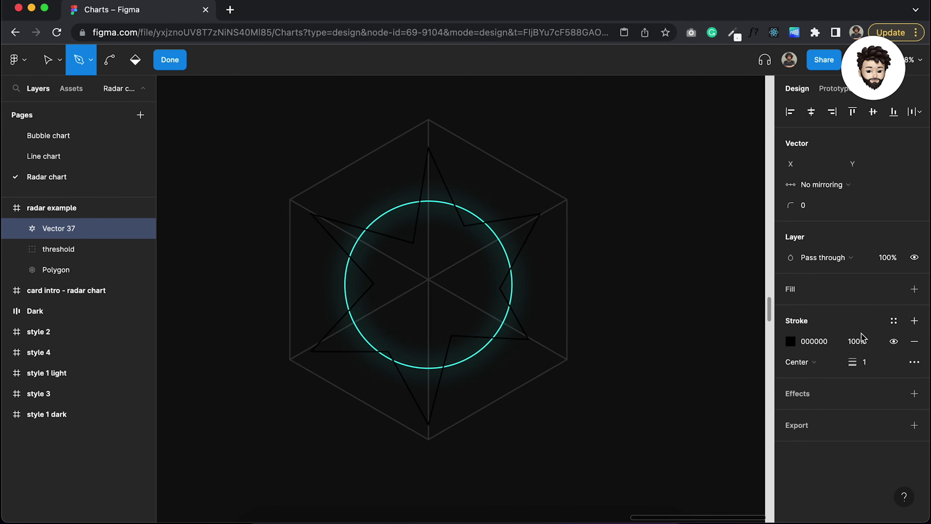
left_click(792, 342)
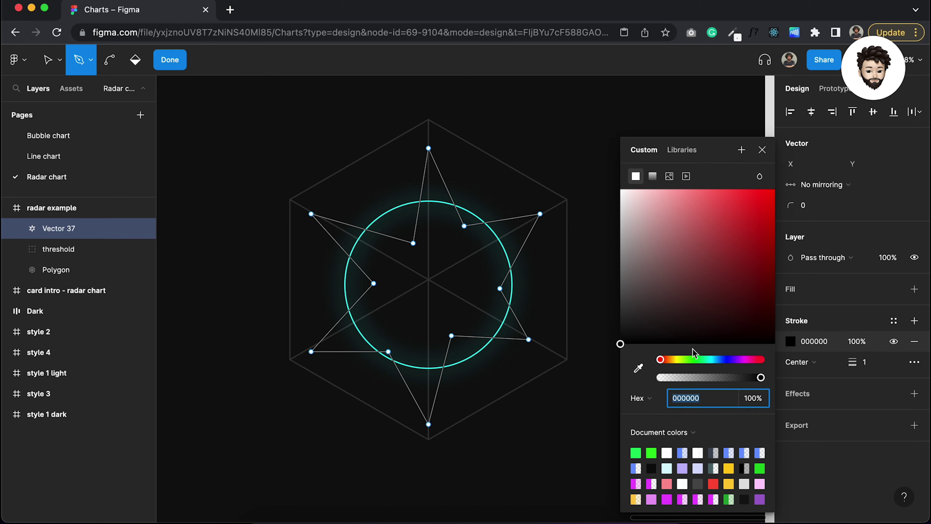
left_click(693, 360)
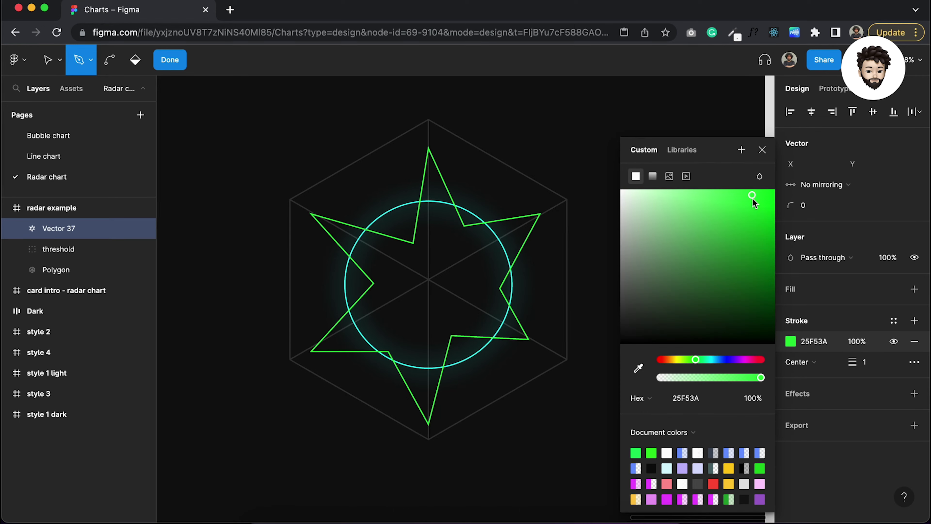
left_click_drag(754, 201, 741, 182)
left_click(864, 362)
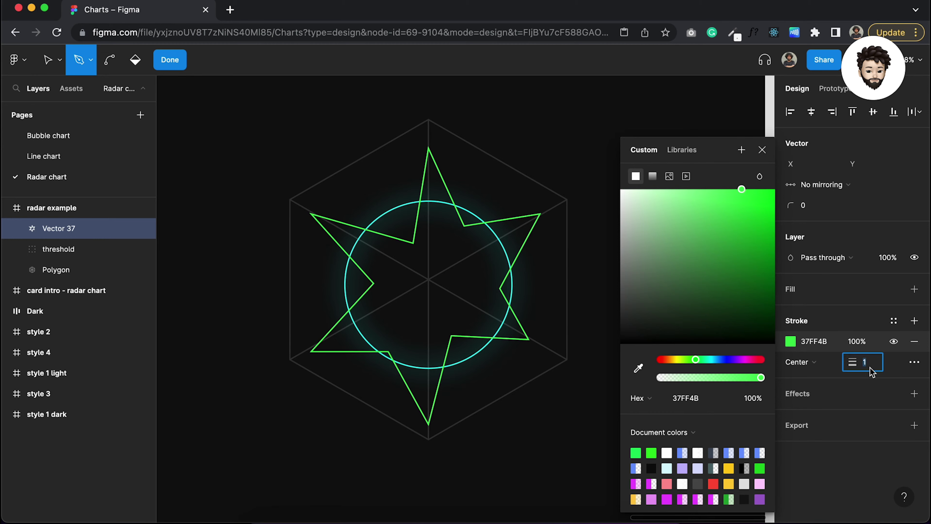
type("2")
key("Return")
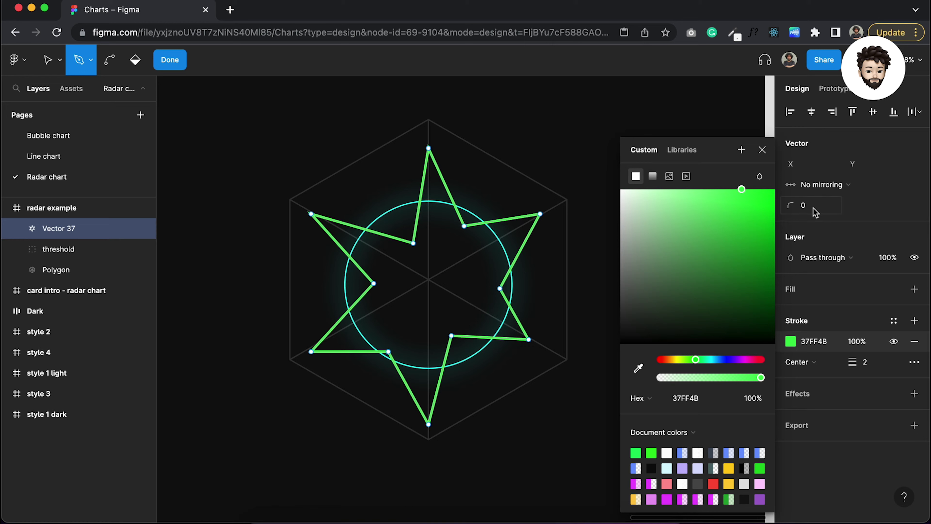
left_click(762, 149)
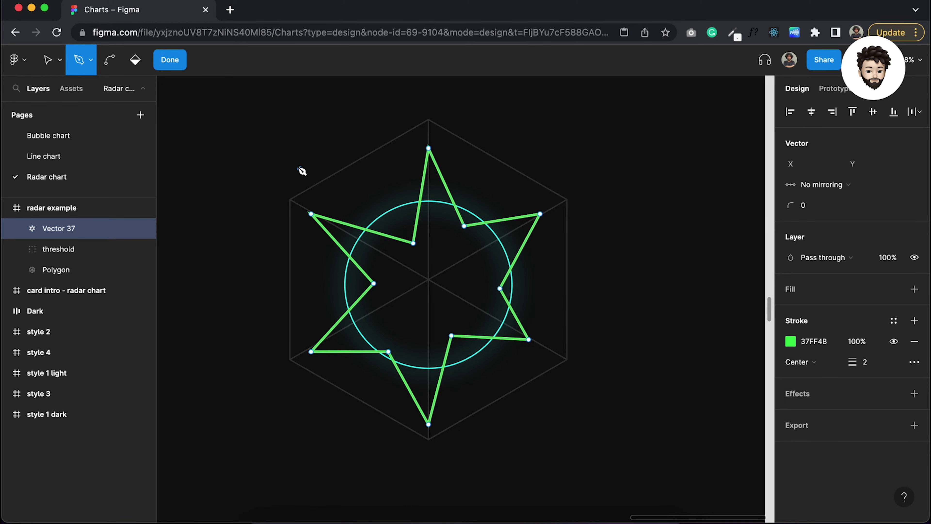
Step: Set the star's corner radius to 15, then settle on 12, and finish editing the vector
scroll(466, 191, "up", 2)
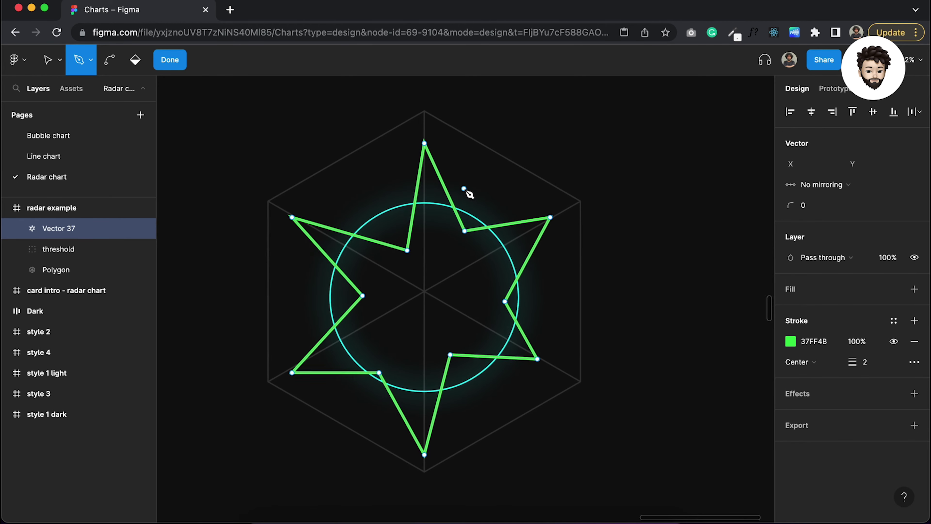
left_click(816, 206)
type("1")
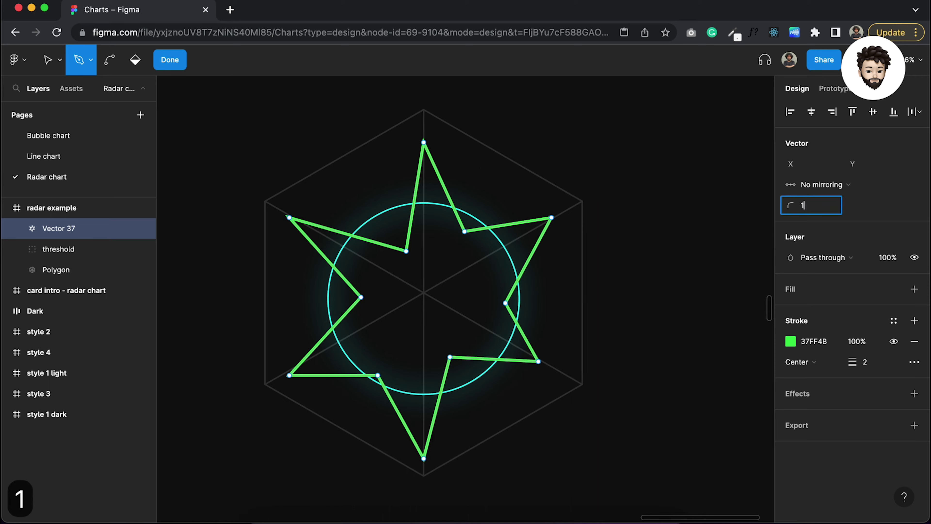
type("5")
key("Return")
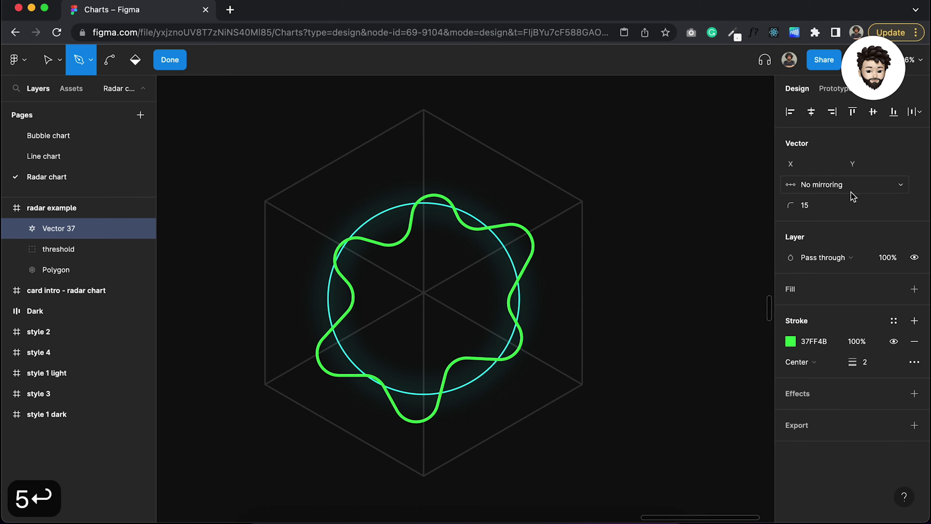
left_click(829, 206)
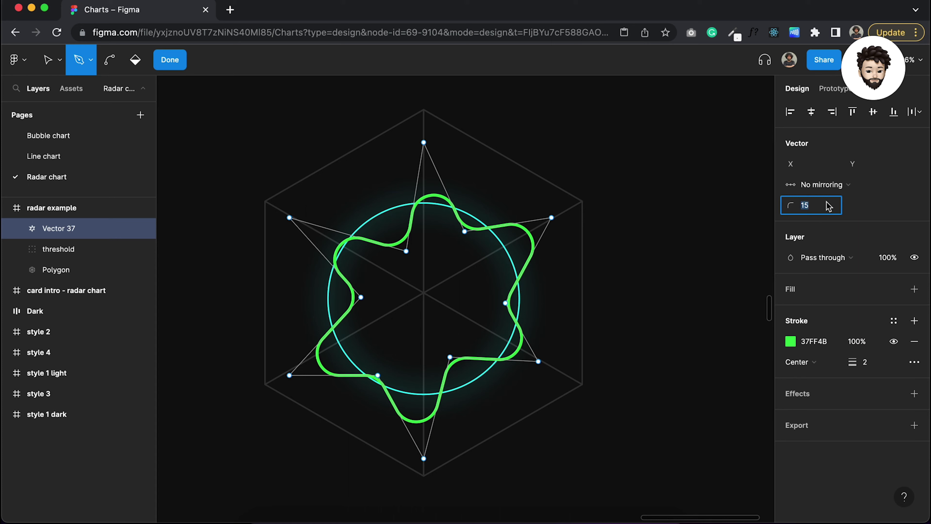
type("12")
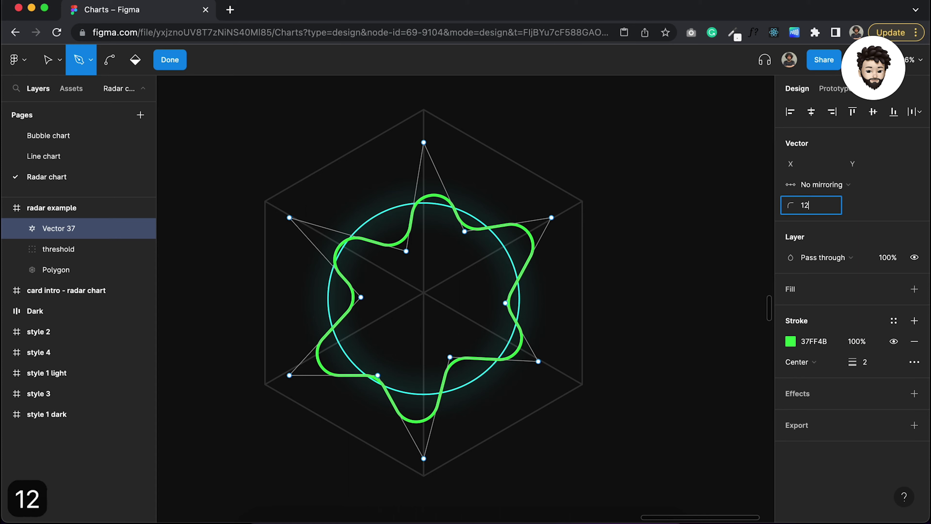
key("Return")
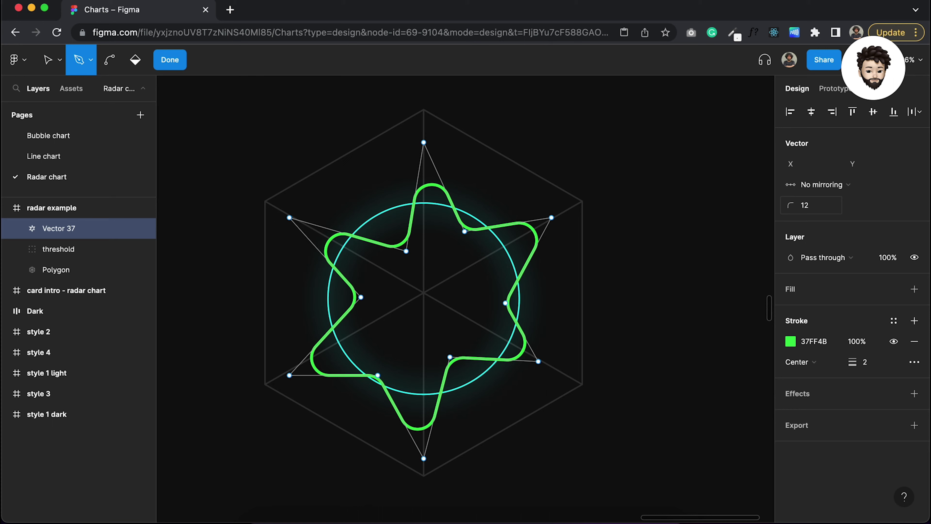
left_click(169, 59)
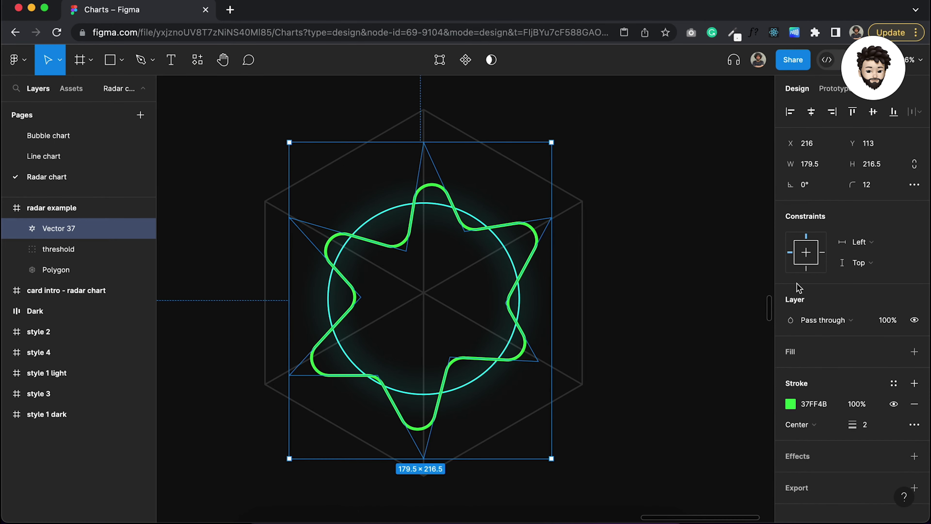
Step: Add a Layer blur effect of 20 to the green star shape
scroll(871, 360, "down", 1)
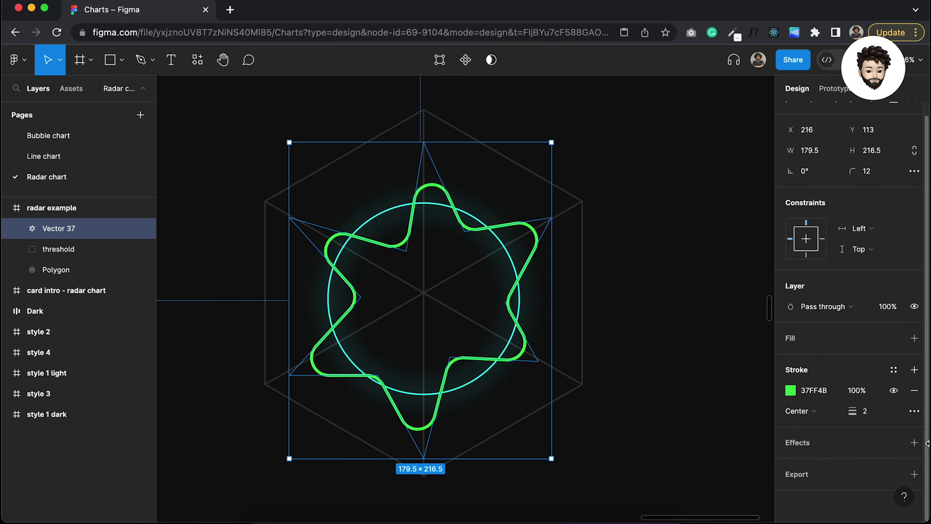
left_click(914, 443)
scroll(853, 466, "down", 1)
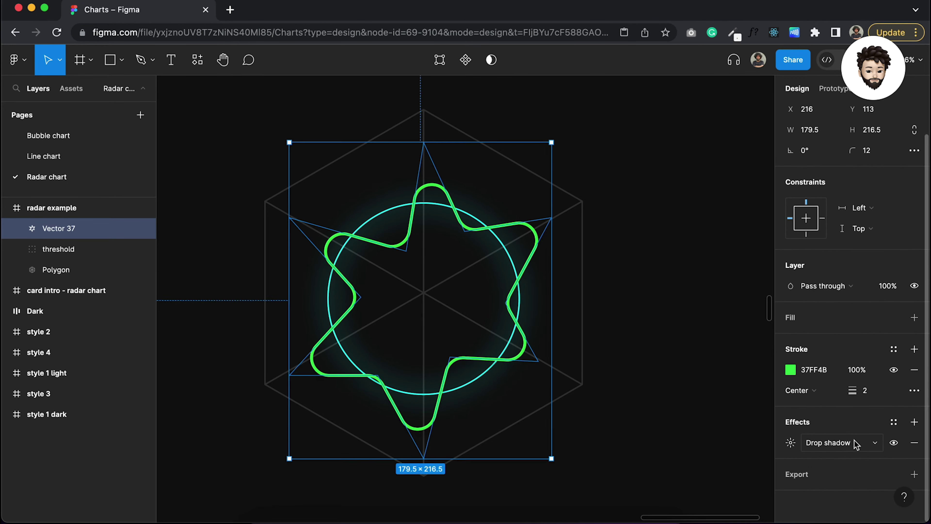
left_click(855, 442)
left_click(854, 458)
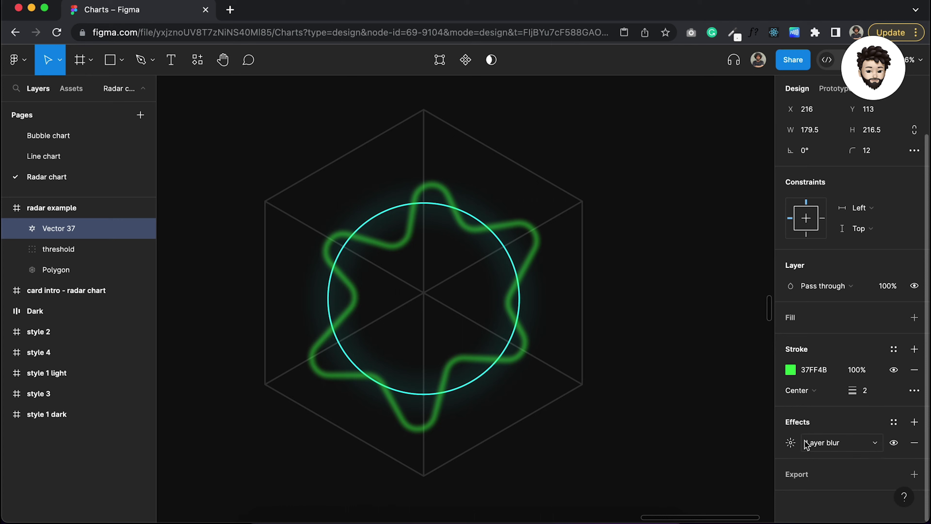
left_click(792, 442)
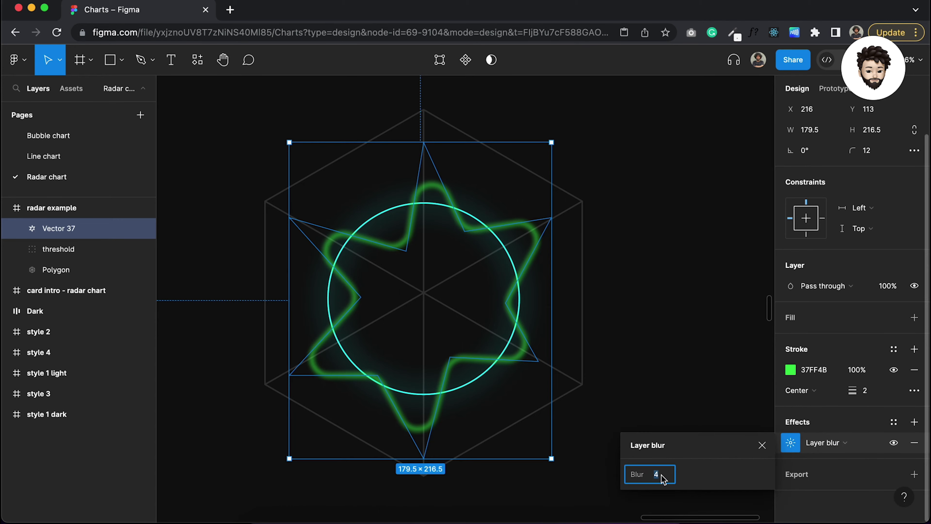
type("20")
key("Return")
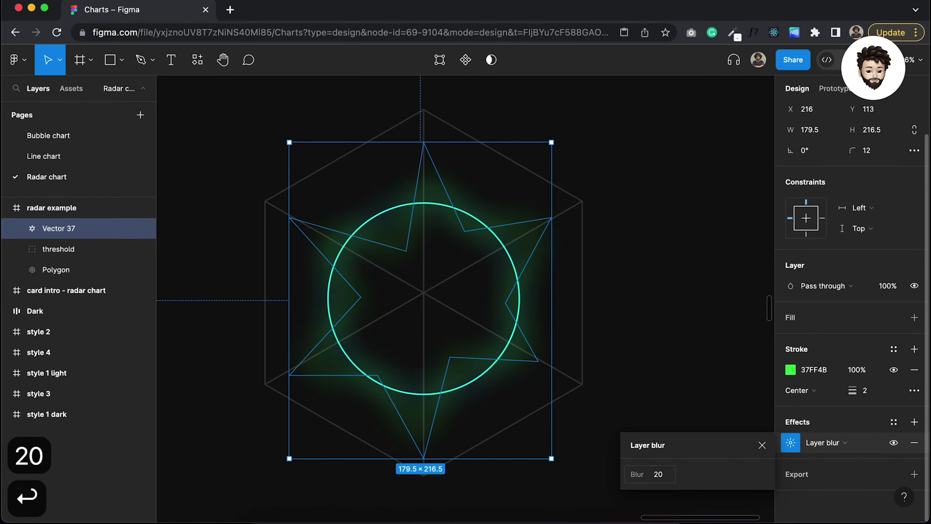
left_click(762, 445)
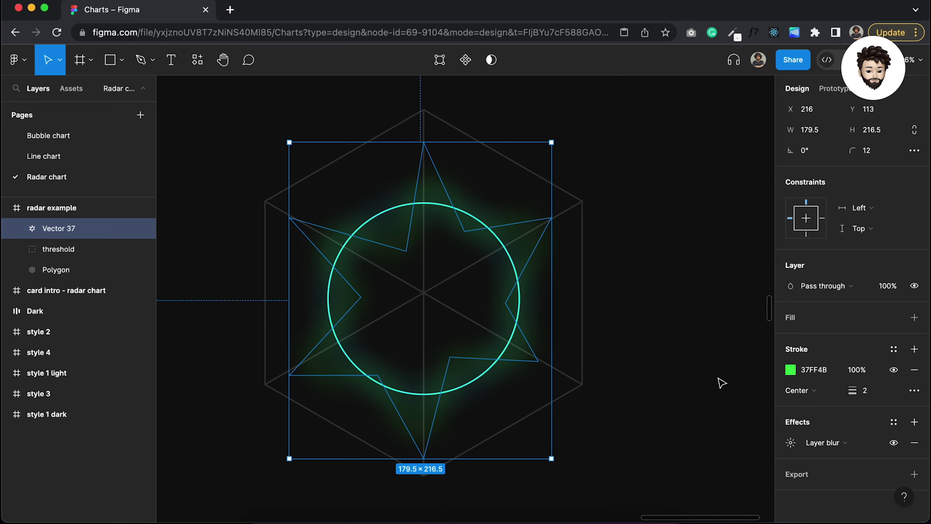
Step: Duplicate the blurred shape, remove the blur from the copy, and add a fill to it
key("super+d")
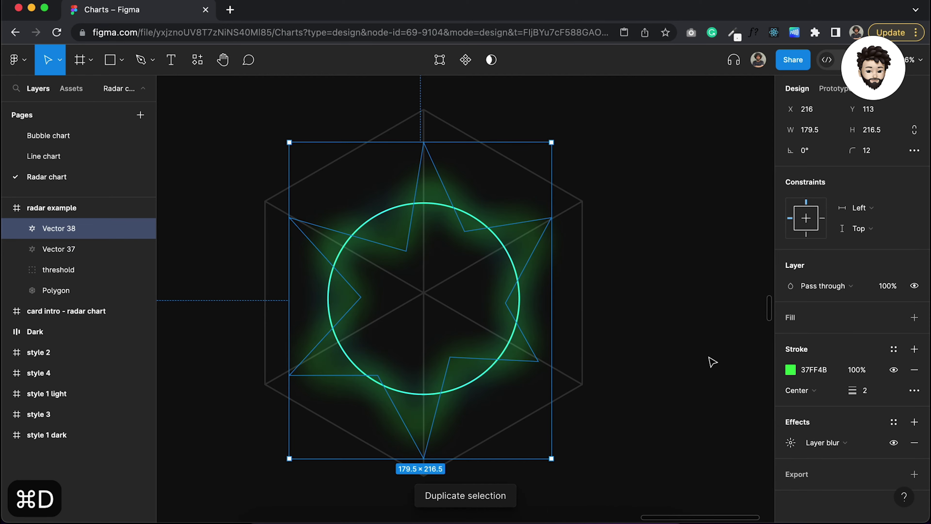
left_click(914, 442)
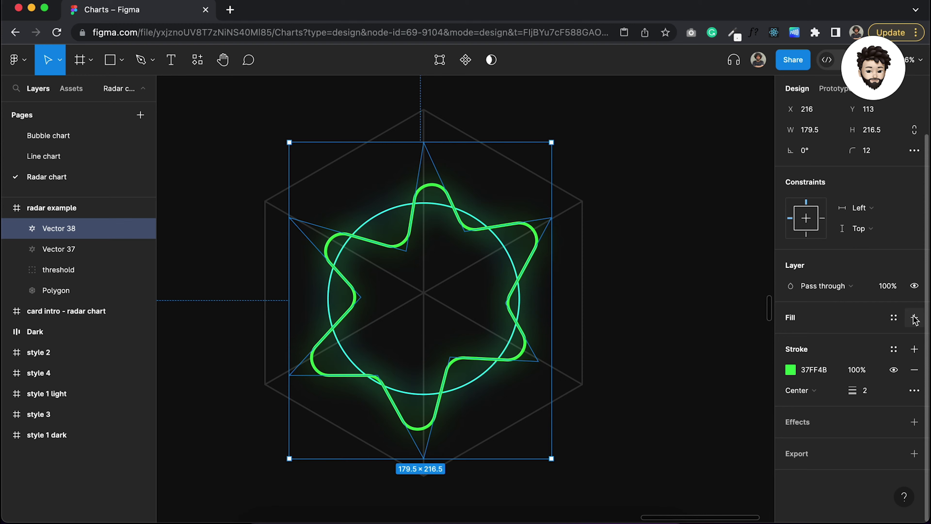
left_click(915, 318)
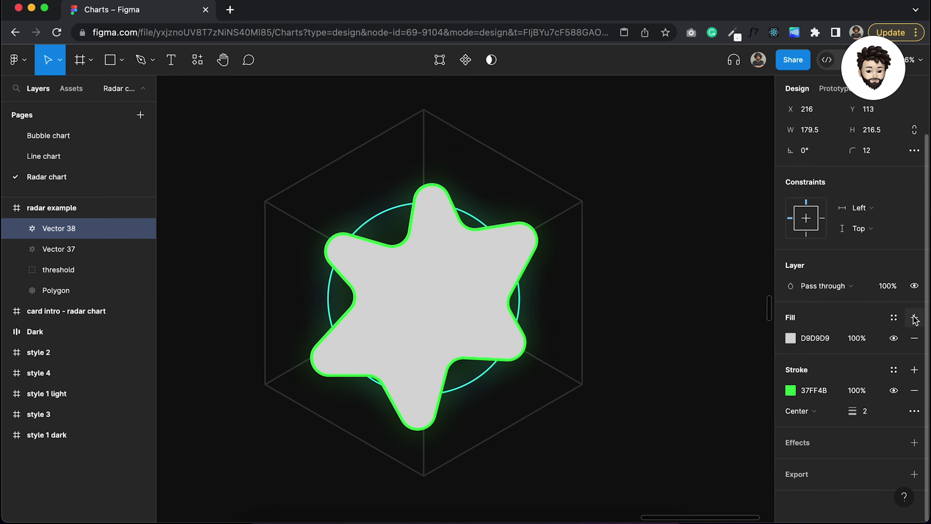
Step: Fill the sharp copy with the stroke's 37FF4B green, trying 8% then settling on 12% opacity
left_click(813, 391)
key("super+c")
left_click(821, 339)
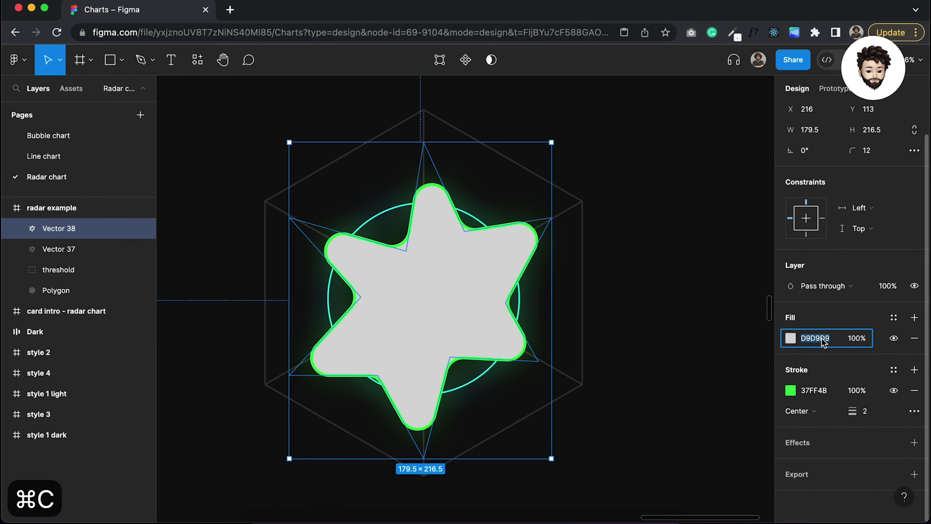
key("super+v")
key("Return")
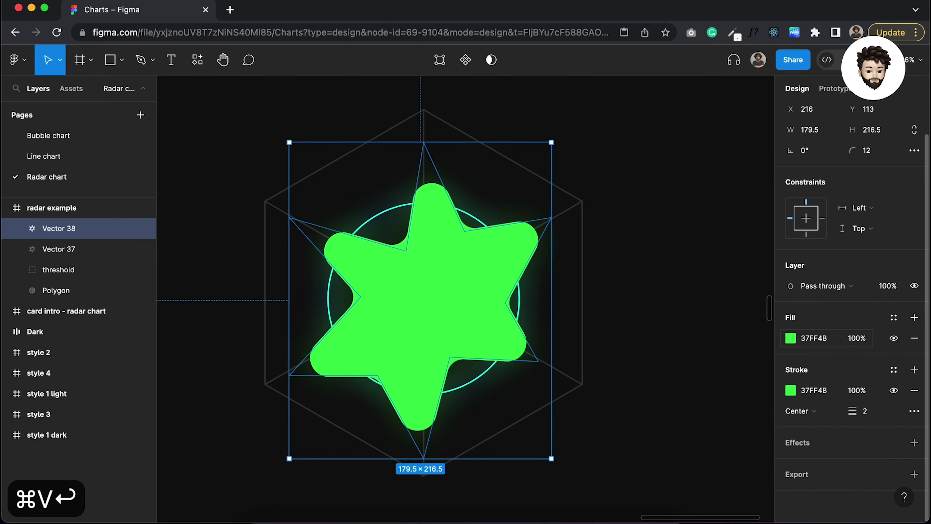
left_click(863, 347)
type("8")
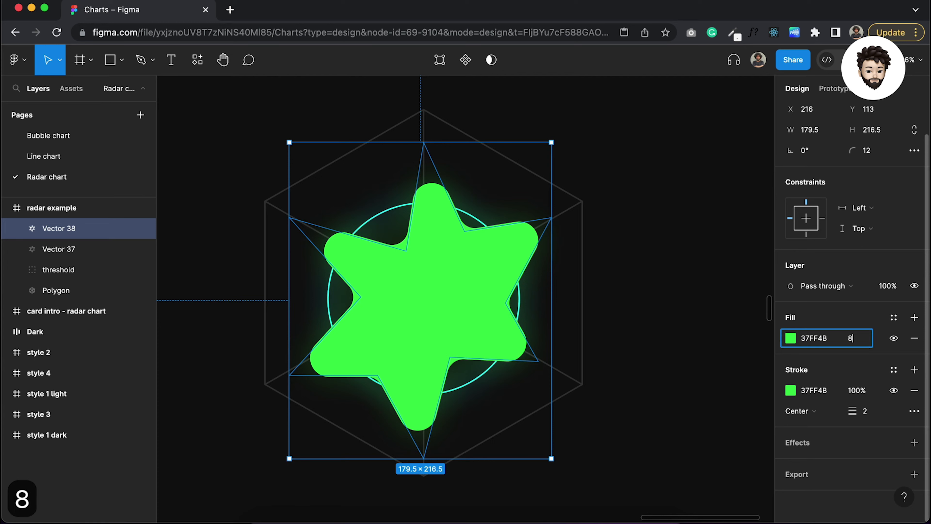
key("Return")
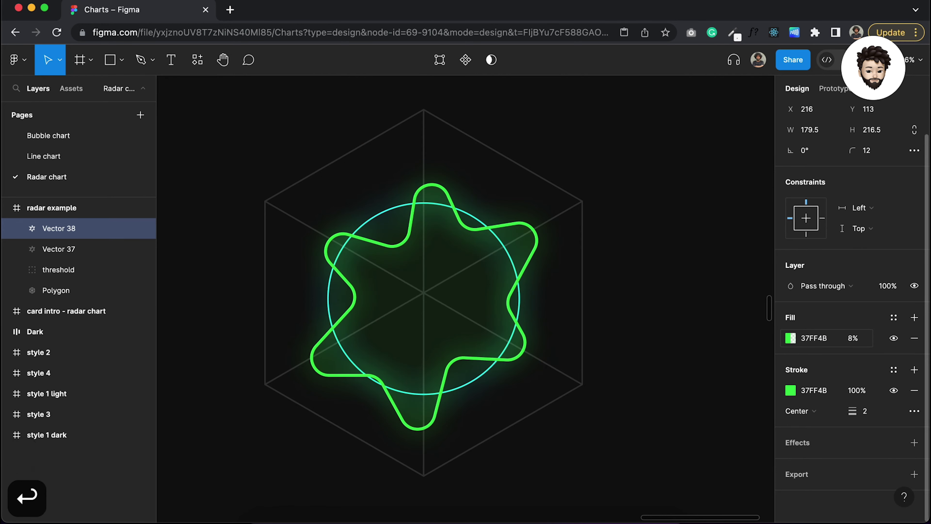
left_click(861, 340)
type("12")
key("Return")
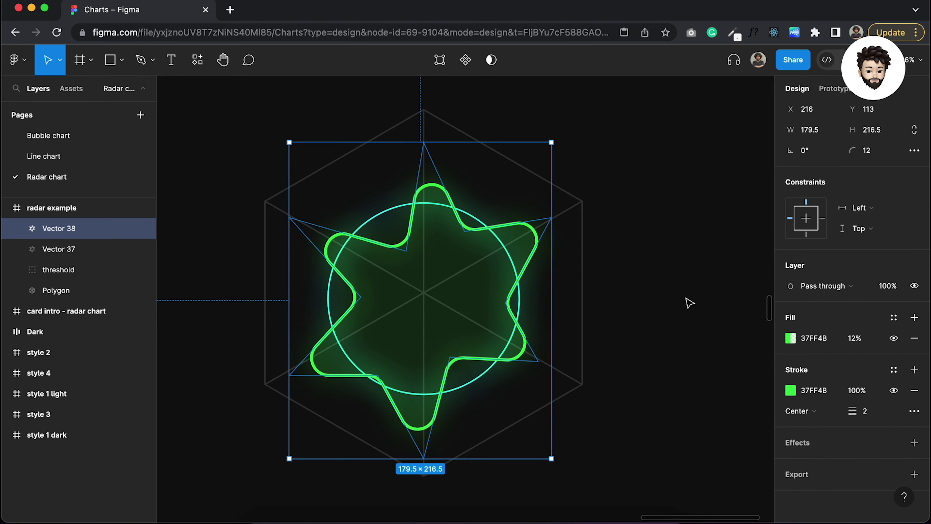
left_click(689, 303)
Step: Drag the 20 × 20 green ranking icon from the Dark chart's centre into the radar example frame
scroll(690, 303, "down", 5)
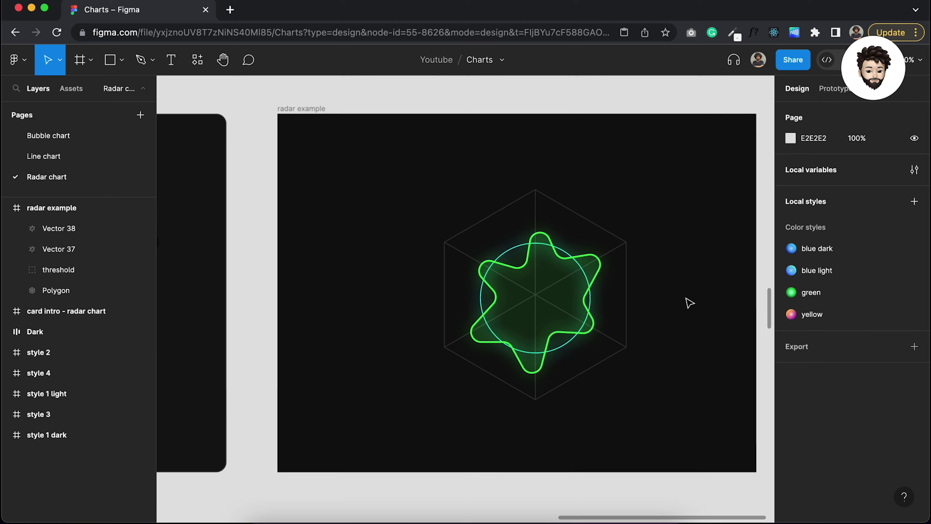
scroll(689, 303, "left", 5)
scroll(689, 303, "right", 5)
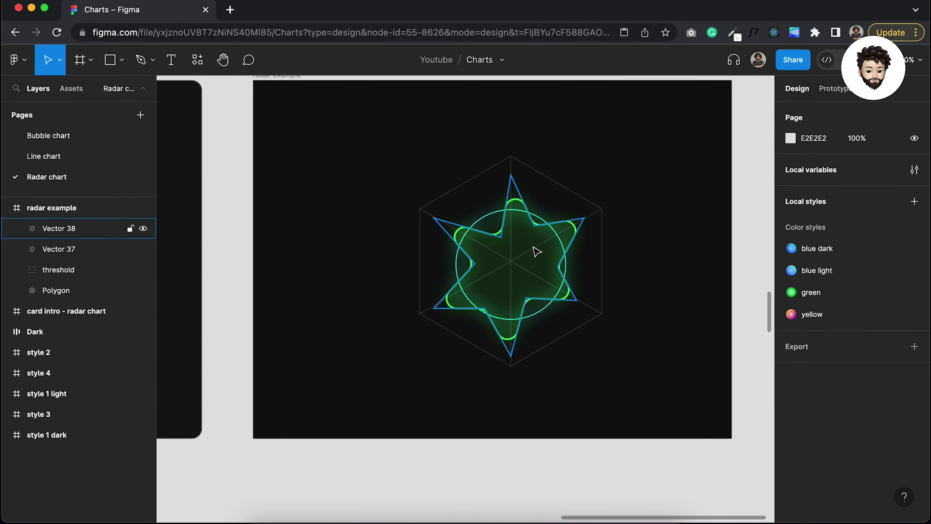
scroll(534, 252, "up", 3)
scroll(536, 252, "down", 3)
scroll(534, 249, "left", 10)
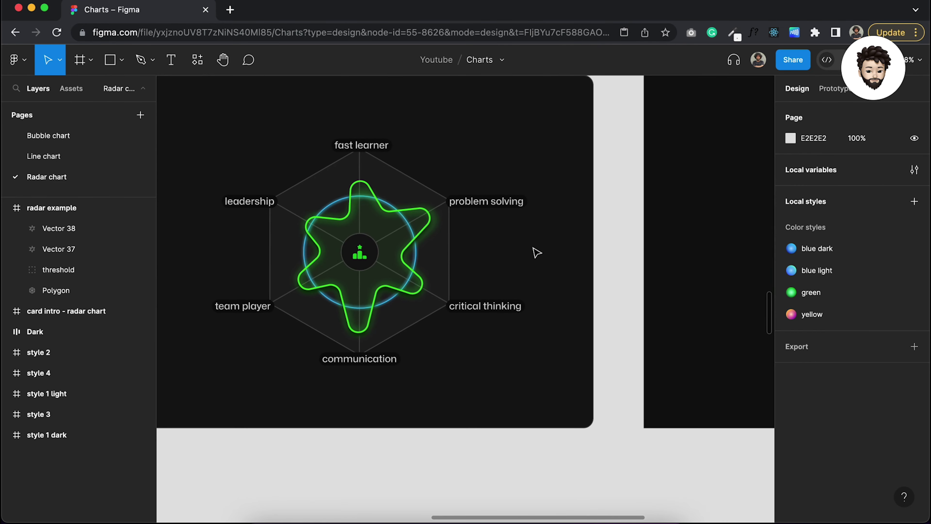
scroll(536, 251, "right", 6)
scroll(528, 251, "left", 6)
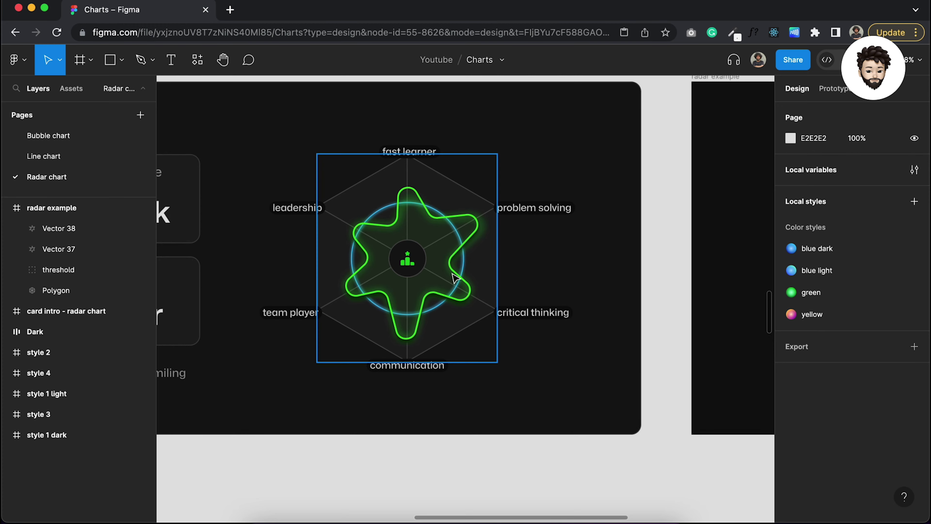
scroll(402, 258, "left", 10)
scroll(395, 264, "right", 8)
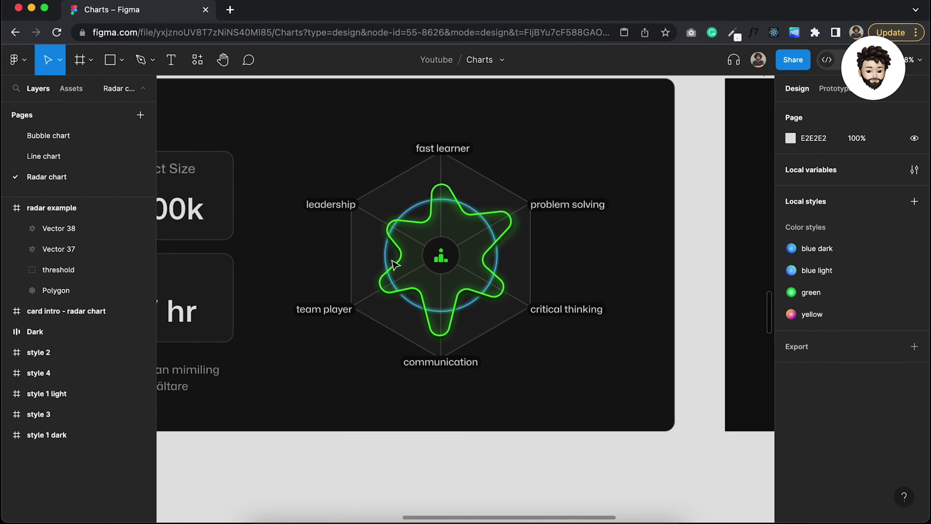
left_click(440, 273)
double_click(442, 265)
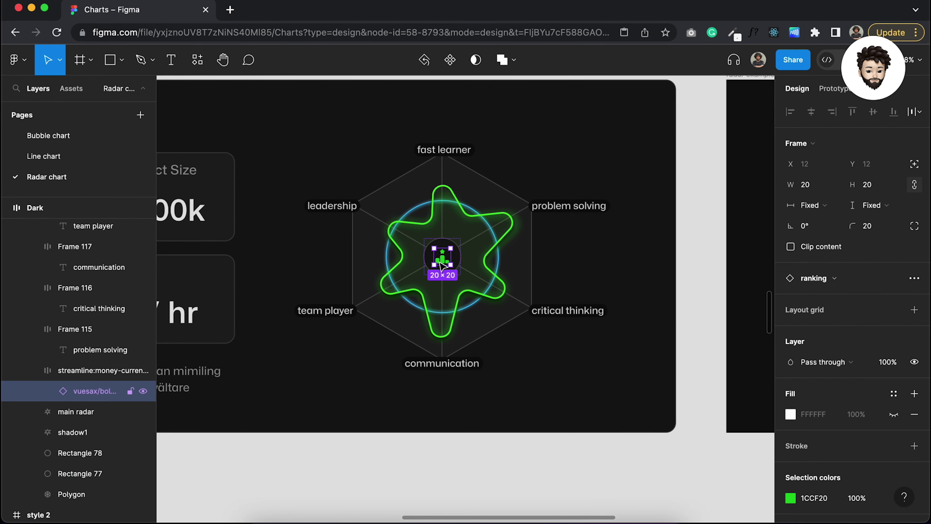
left_click_drag(447, 264, 623, 270)
scroll(623, 270, "up", 5)
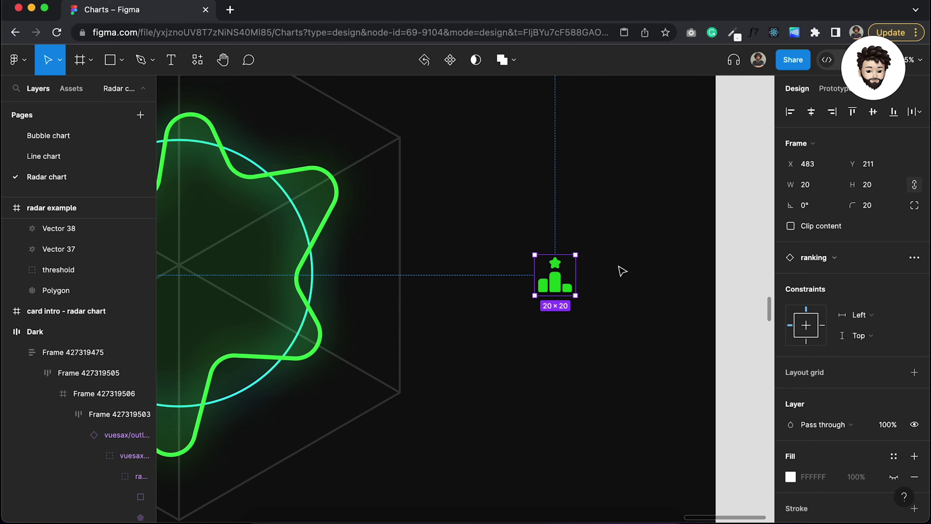
Step: Wrap the ranking icon in an auto-layout frame with 12 padding, 40 corner radius and a white fill
key("shift+a")
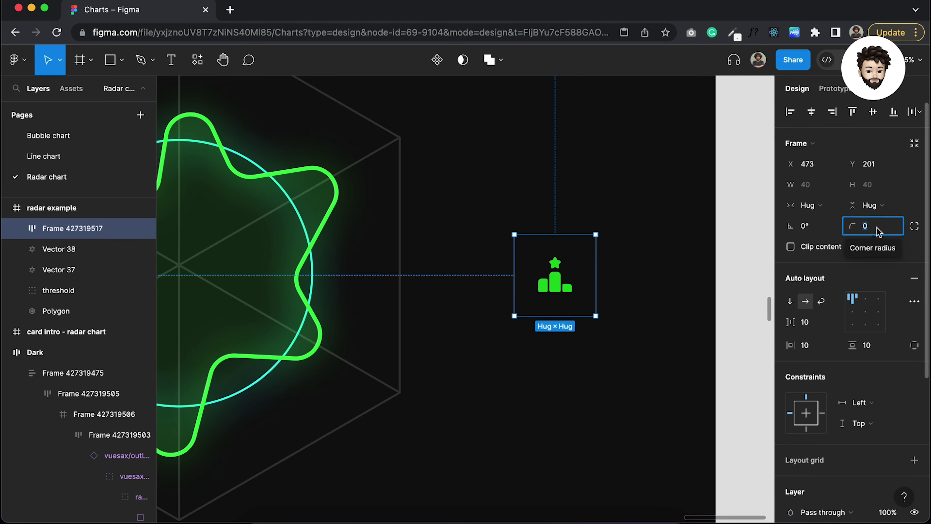
left_click(820, 346)
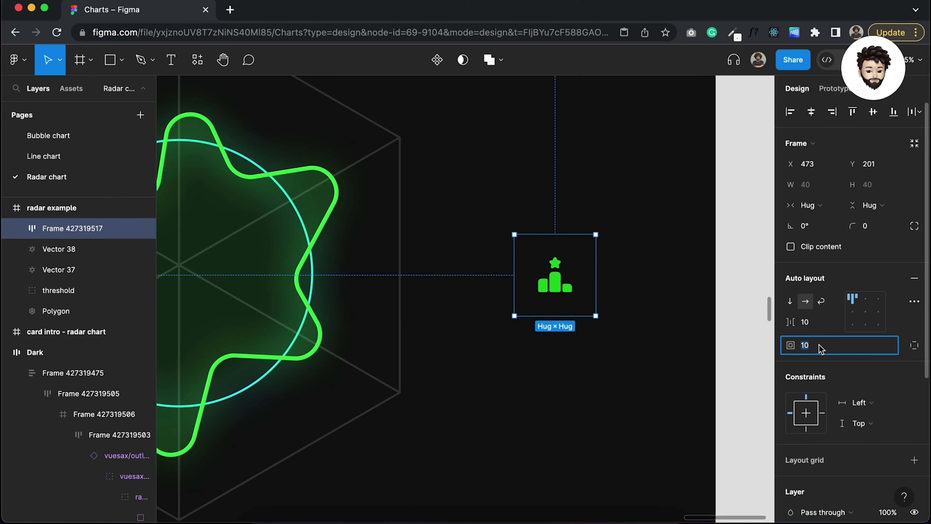
type("12")
key("Return")
left_click(872, 231)
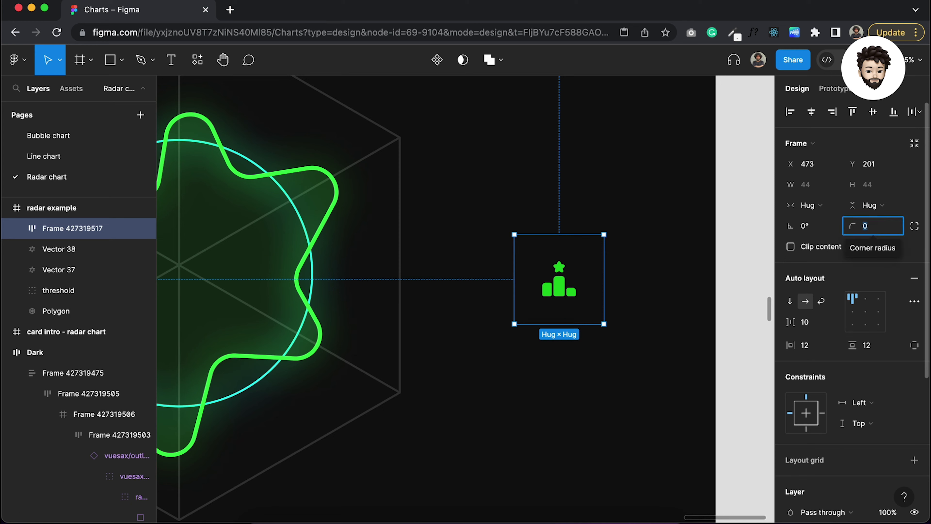
type("40")
key("Return")
scroll(836, 424, "down", 1)
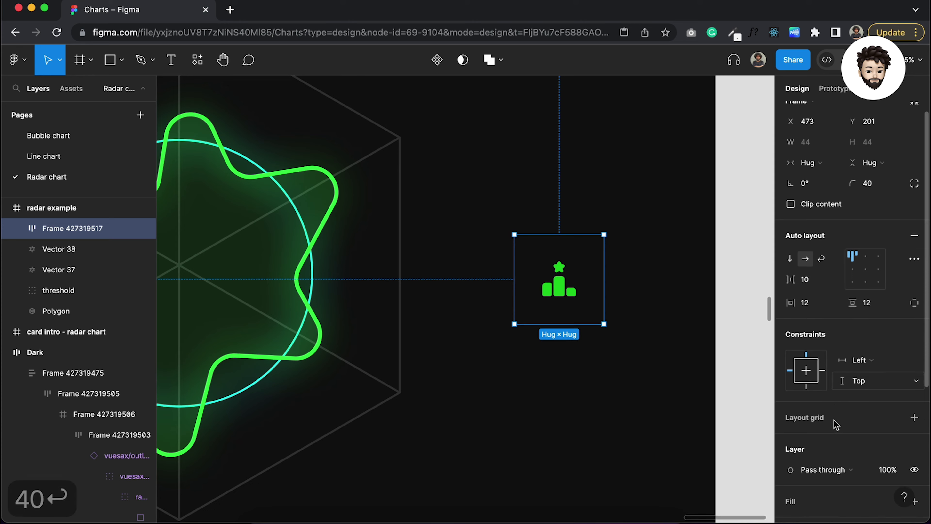
scroll(835, 424, "down", 4)
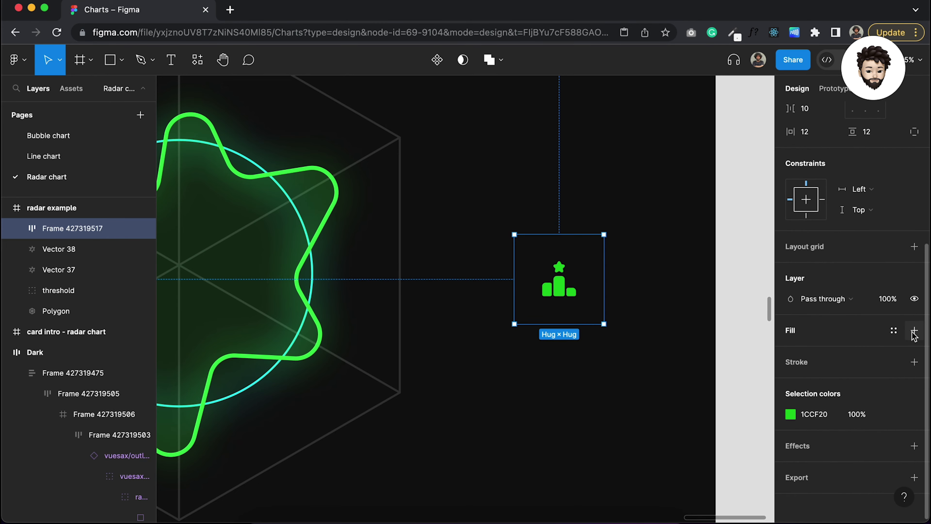
left_click(914, 331)
left_click(678, 337)
Step: Select the hexagon polygon and give it a near-black 181818 fill
scroll(679, 338, "down", 3)
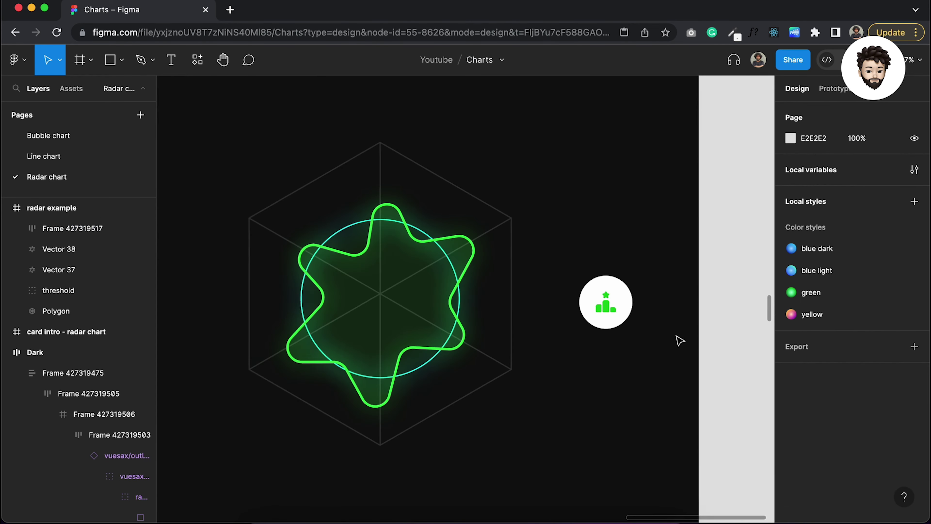
scroll(676, 340, "down", 3)
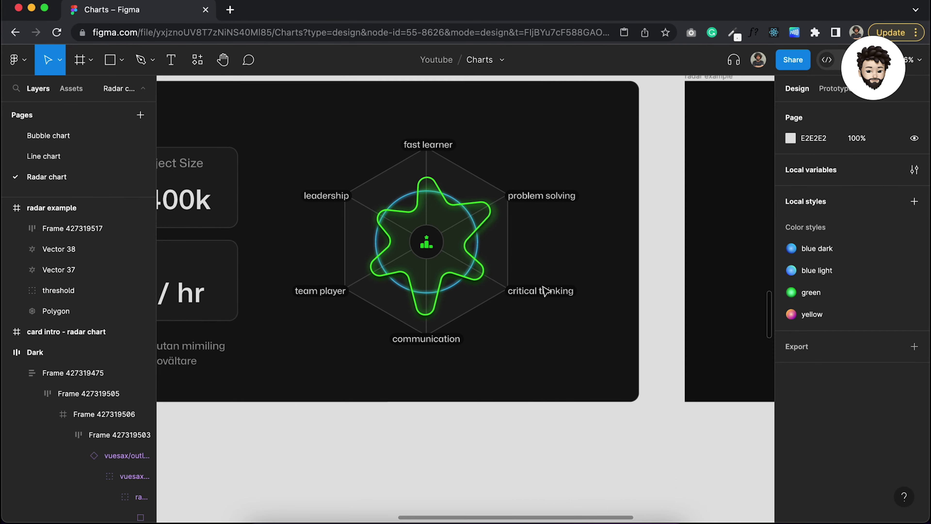
scroll(427, 240, "up", 5)
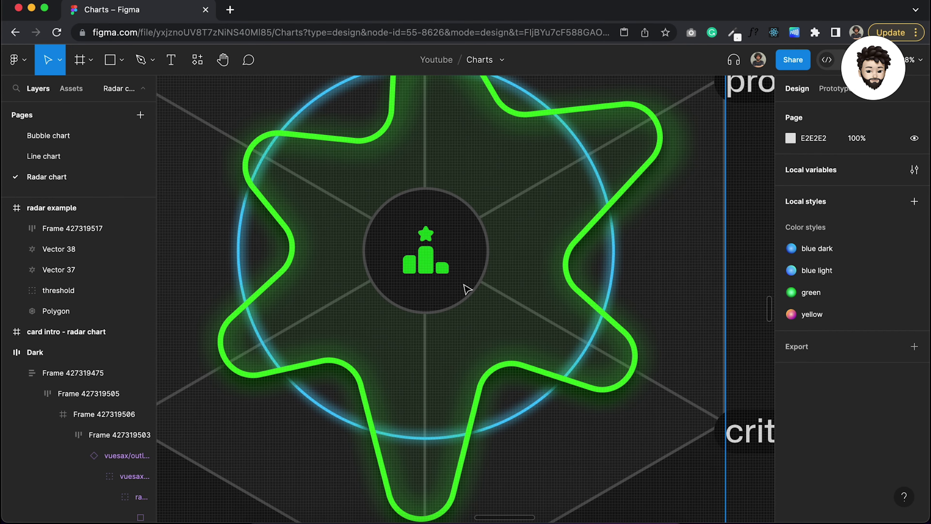
scroll(468, 290, "down", 5)
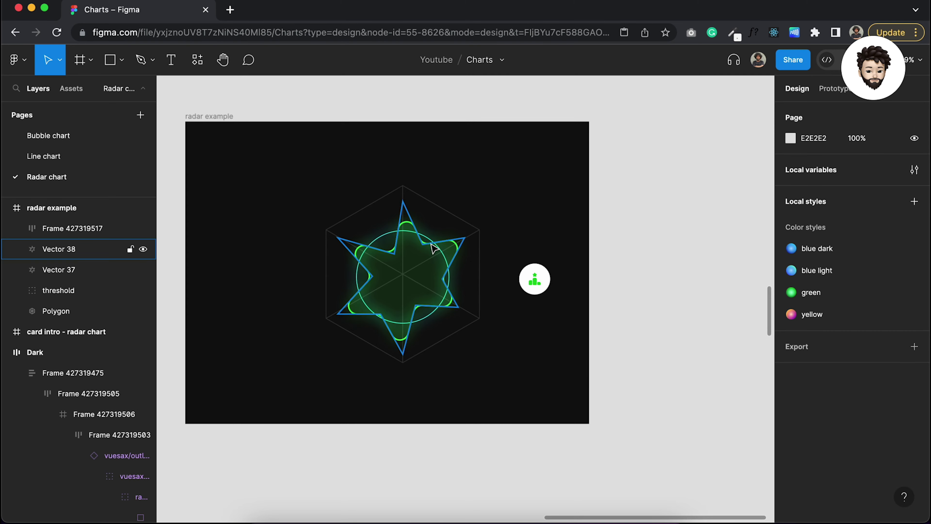
scroll(457, 266, "up", 3)
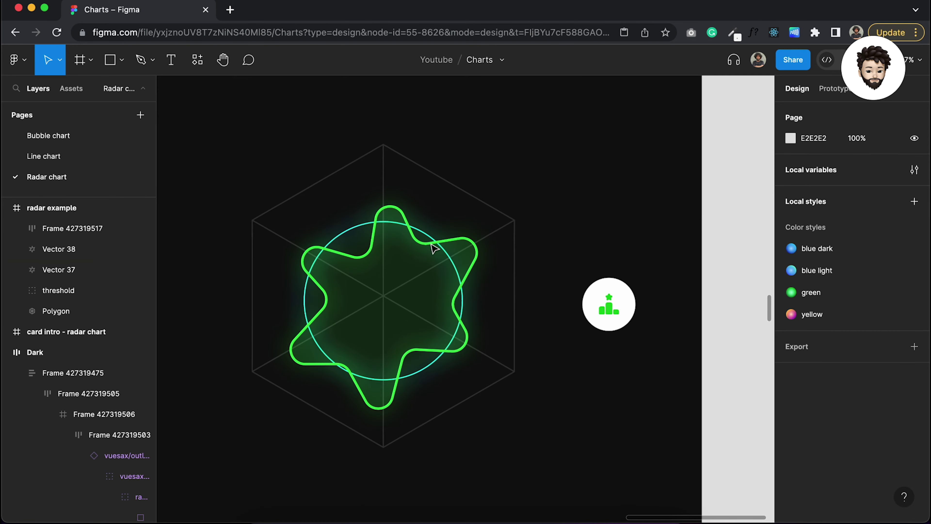
left_click(434, 178)
scroll(436, 179, "left", 3)
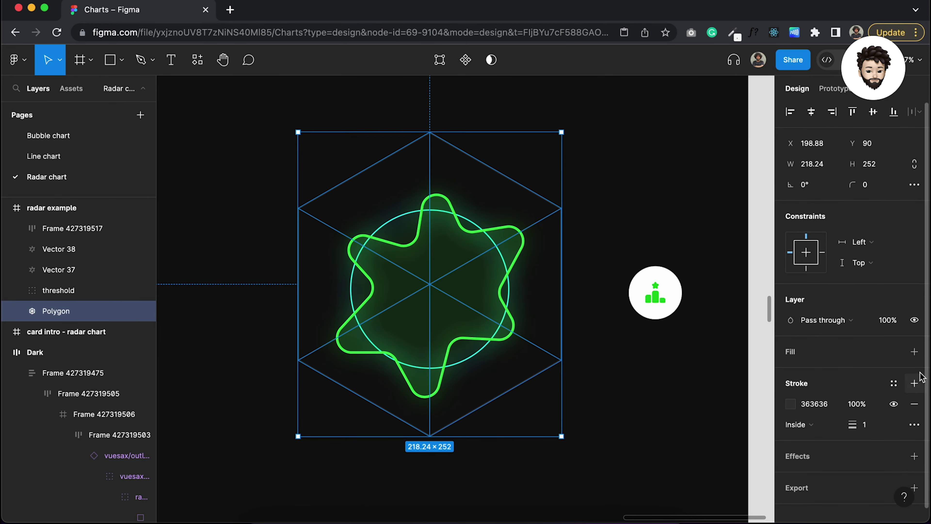
left_click(915, 352)
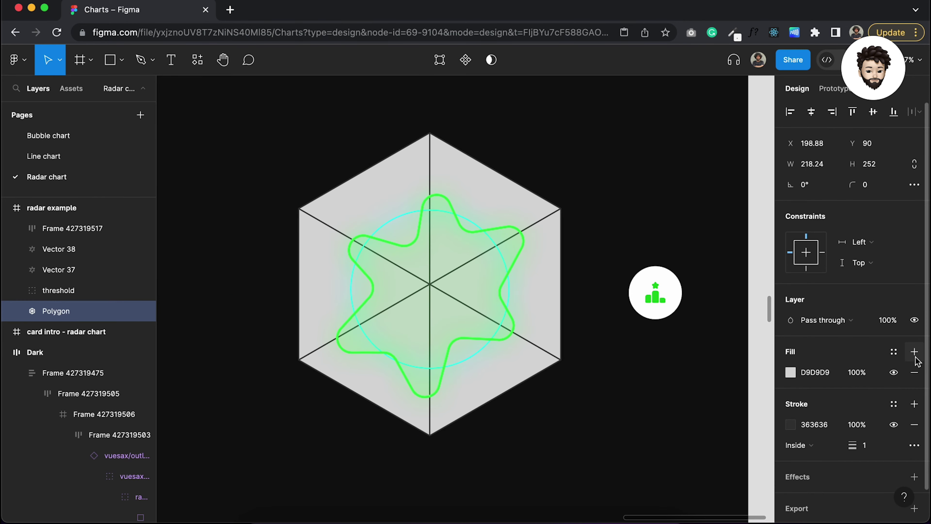
left_click(791, 372)
left_click_drag(623, 299, 615, 336)
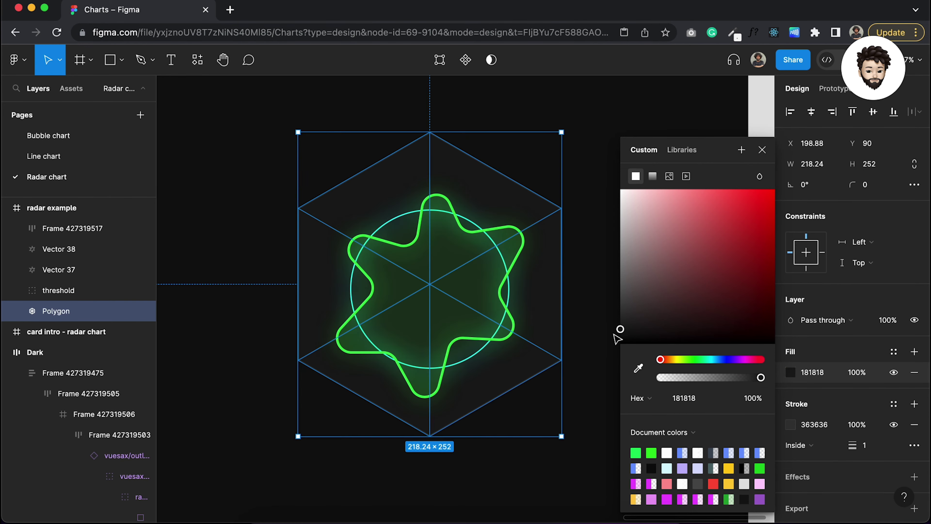
left_click(820, 375)
Step: Paste the polygon's 181818 colour into the icon badge's fill, replacing the white
key("super+c")
left_click(672, 340)
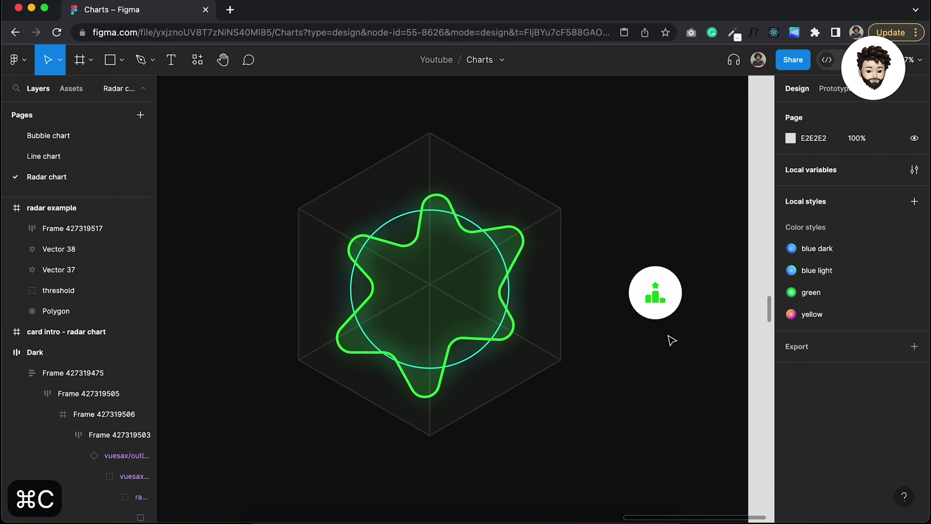
left_click(666, 312)
scroll(875, 419, "down", 5)
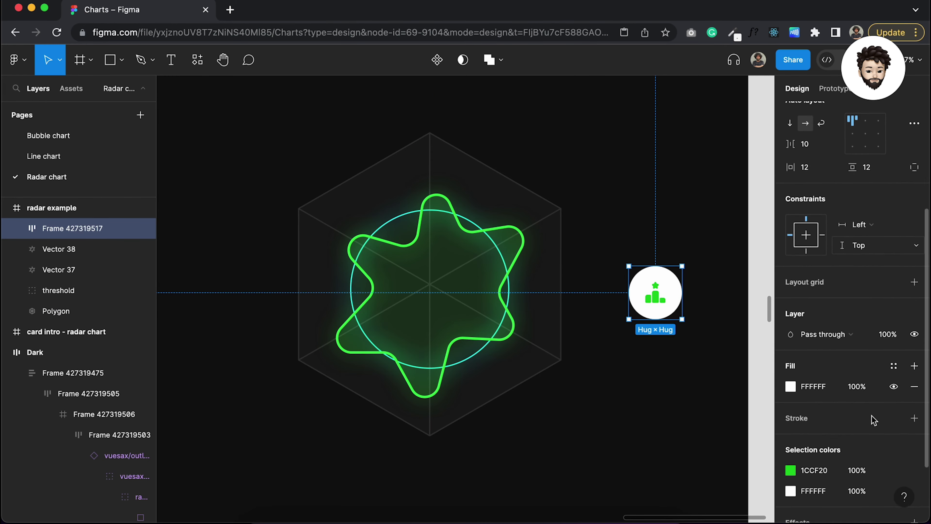
left_click(813, 380)
key("super+v")
key("Return")
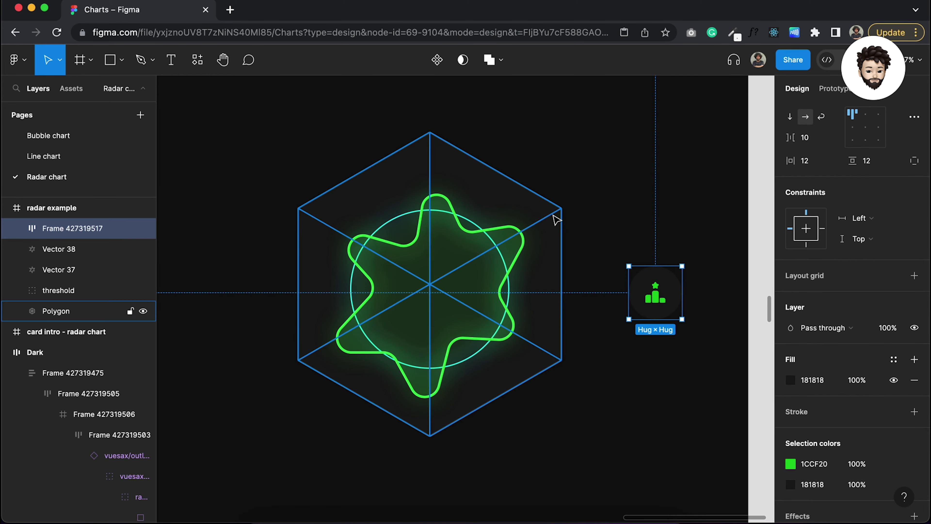
Step: Copy the polygon's 363636 stroke colour and add it as a stroke on the badge
left_click(556, 215)
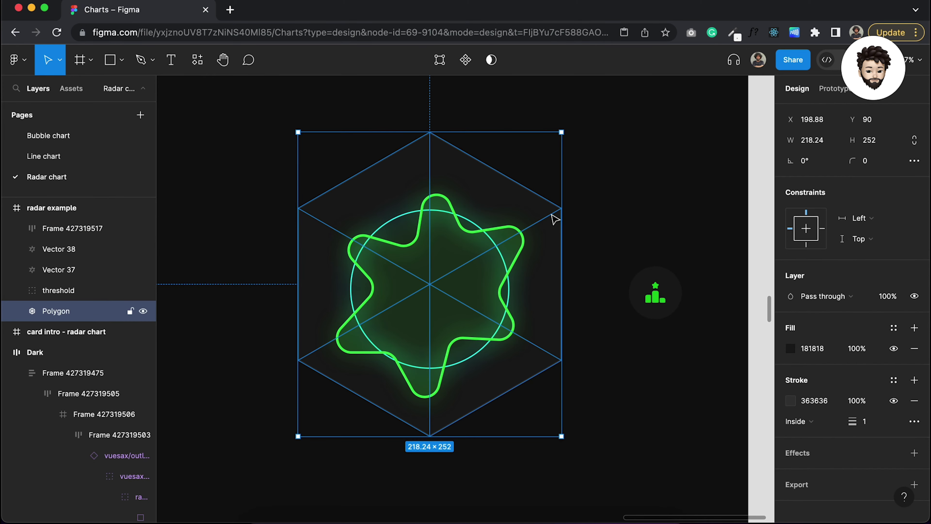
left_click(815, 401)
key("super+c")
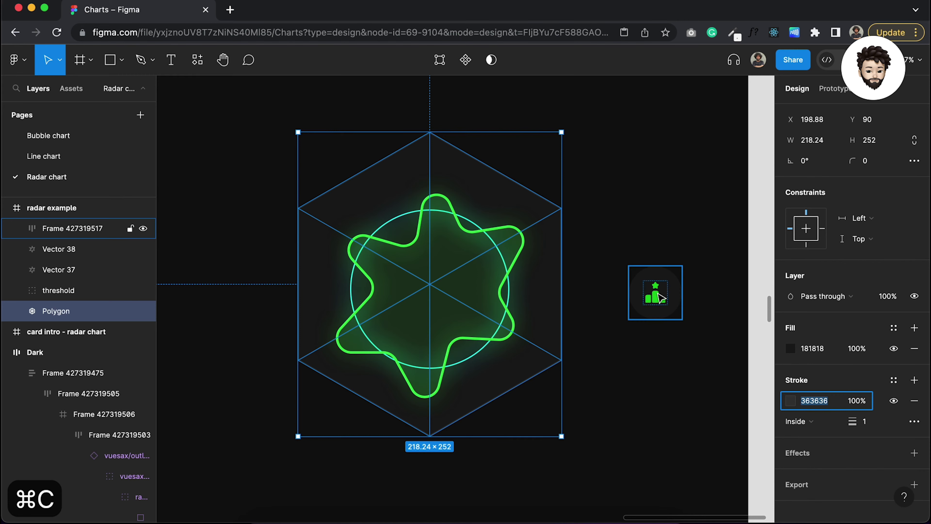
left_click(656, 293)
scroll(862, 473, "down", 5)
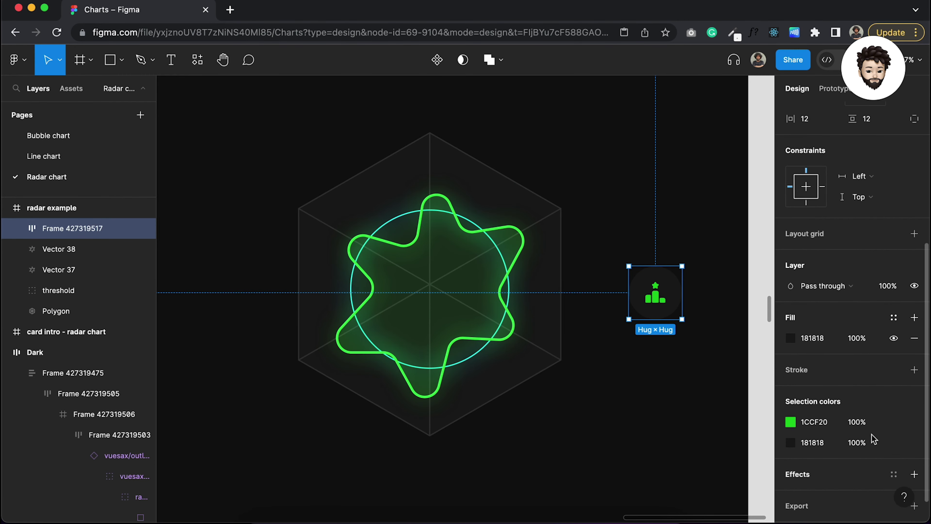
left_click(914, 370)
left_click(826, 392)
key("super+v")
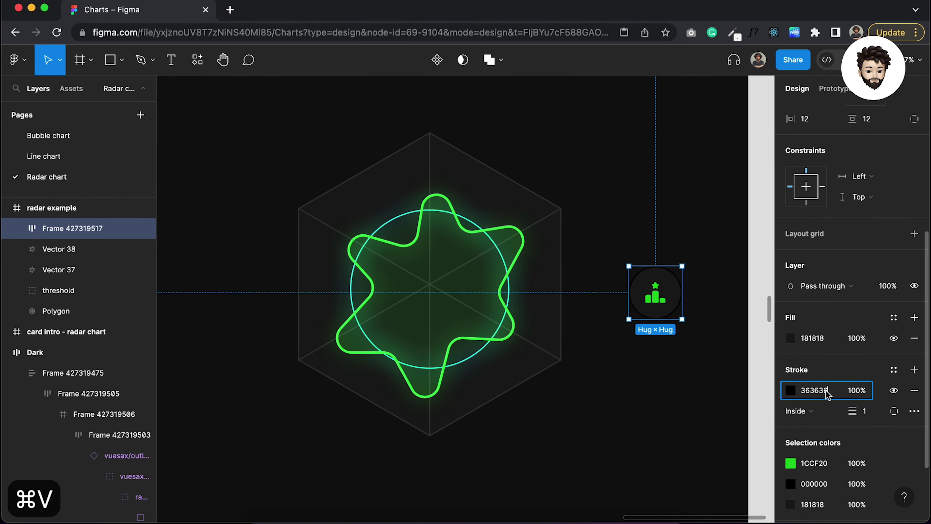
key("Return")
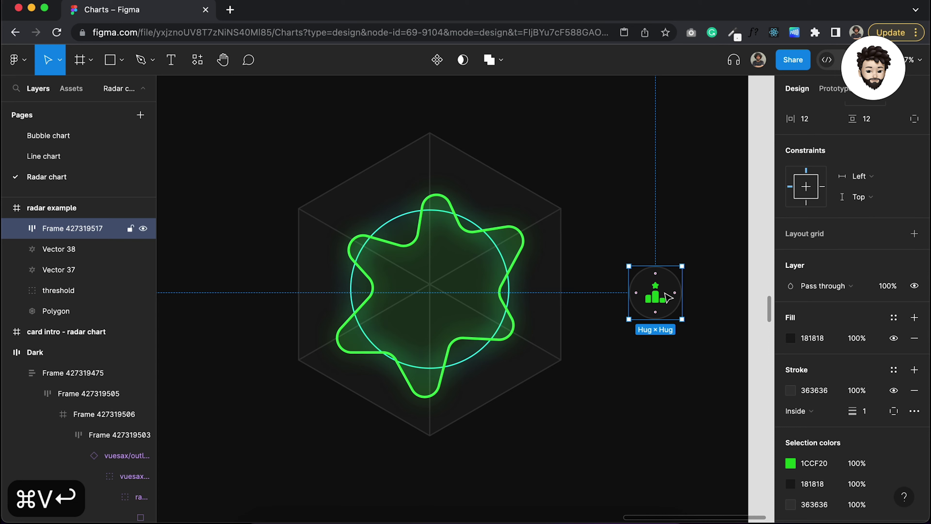
Step: Move the icon badge to the centre of the radar chart and review the result
left_click_drag(667, 297, 444, 288)
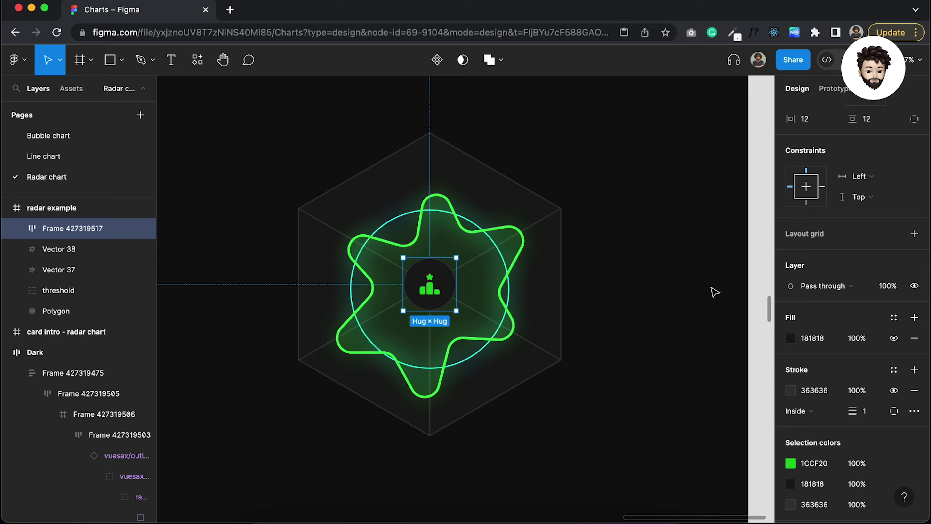
left_click(711, 291)
scroll(511, 290, "up", 5)
scroll(512, 289, "down", 5)
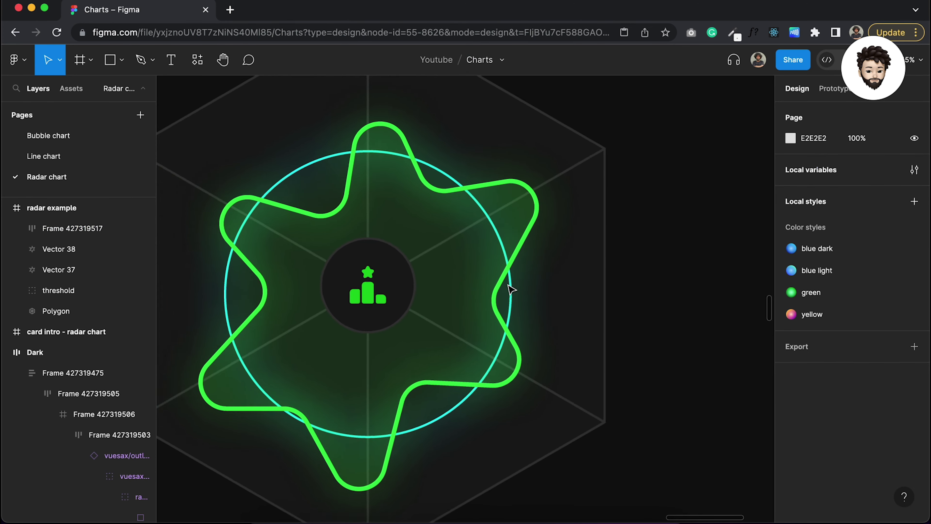
scroll(511, 290, "up", 3)
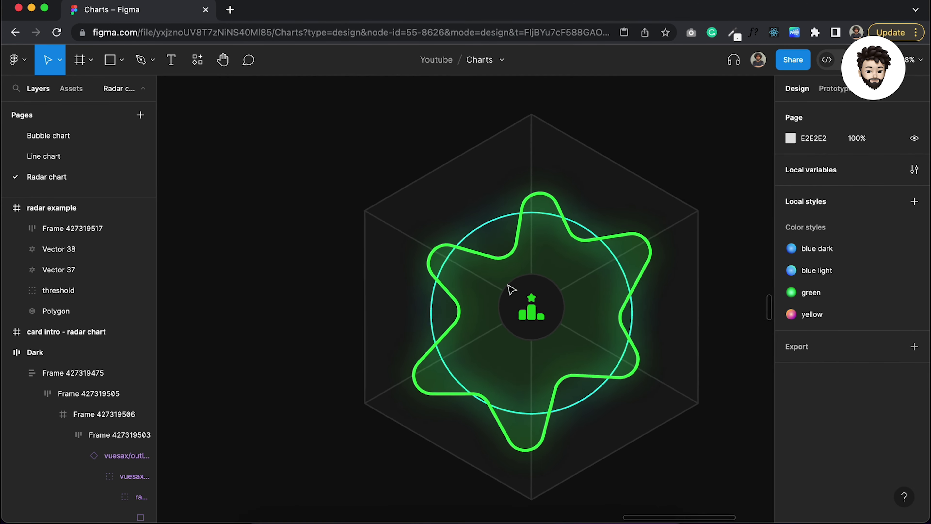
scroll(512, 290, "down", 3)
scroll(512, 289, "up", 5)
scroll(511, 290, "right", 5)
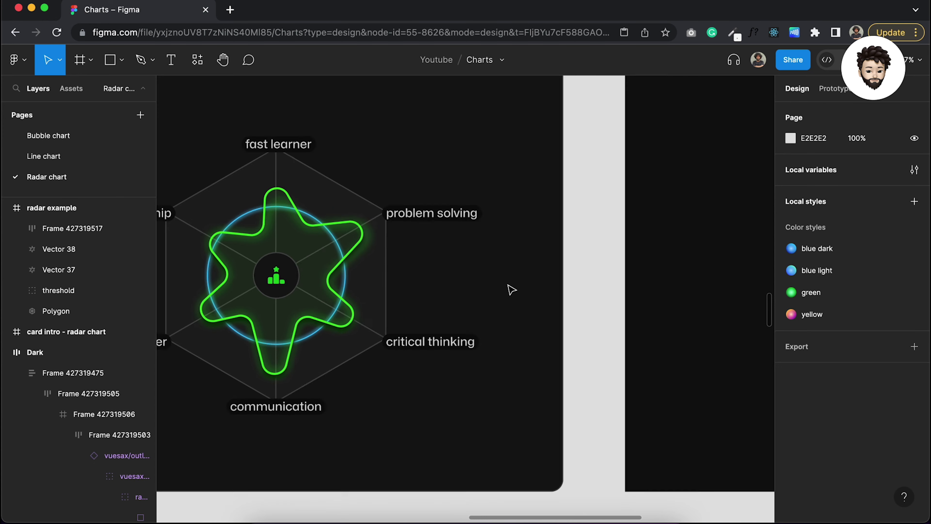
scroll(511, 290, "down", 3)
scroll(511, 290, "up", 3)
scroll(512, 290, "left", 5)
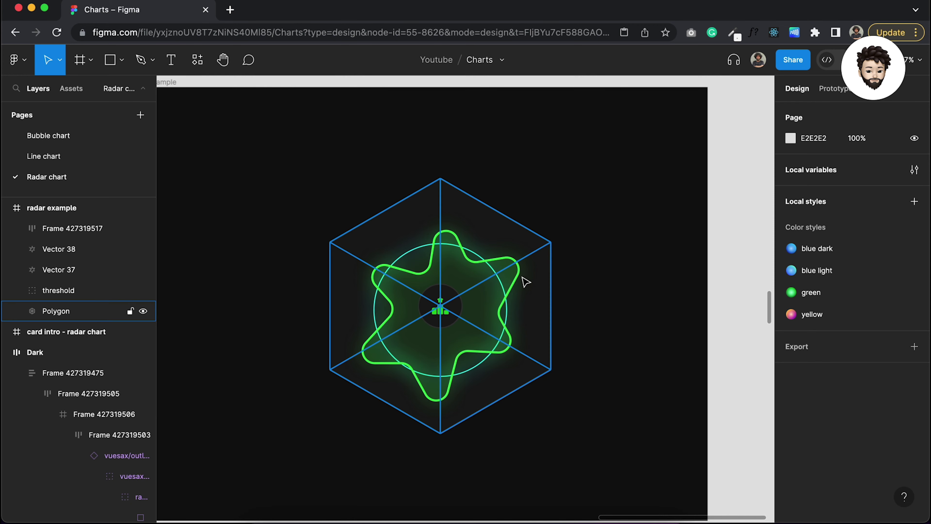
Step: Add a text label reading 'HTML' above the radar chart
key("t")
left_click(405, 147)
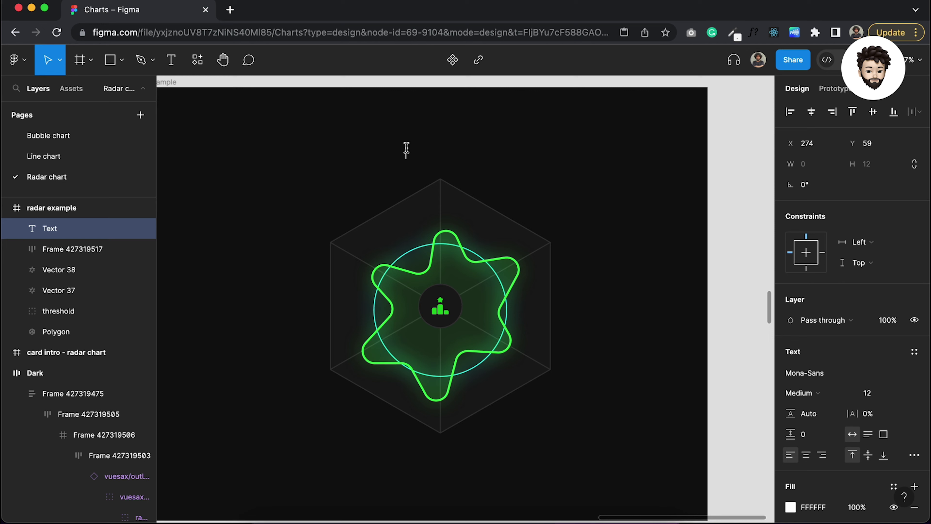
type("HTML")
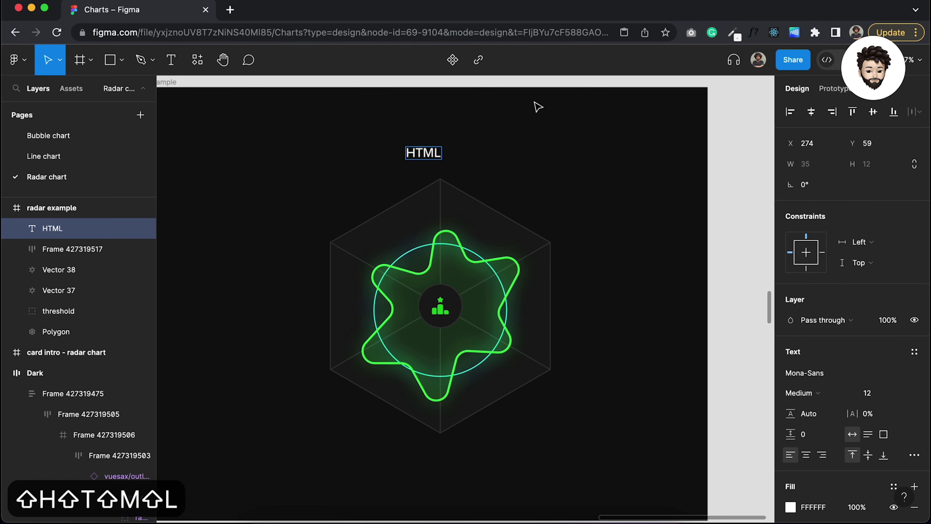
key("Escape")
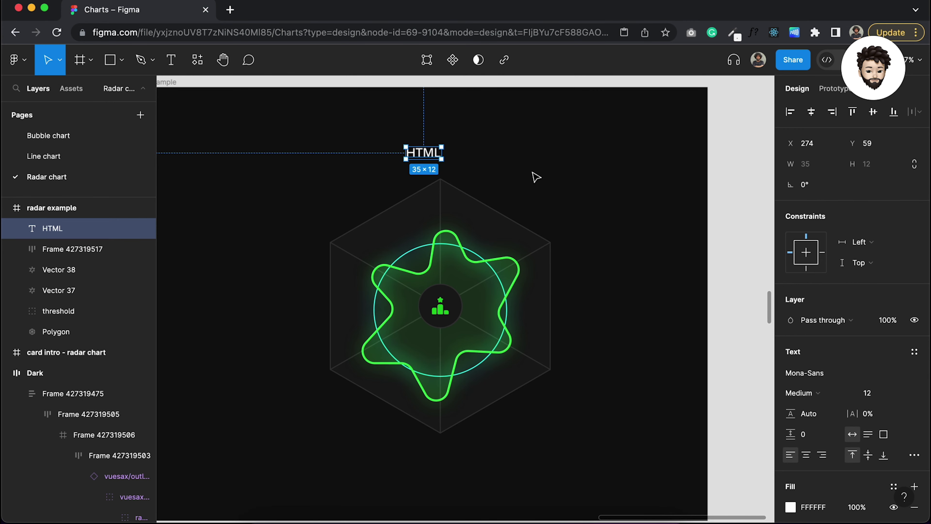
Step: Wrap the HTML label in auto layout with 8 horizontal and 4 vertical padding
key("shift+a")
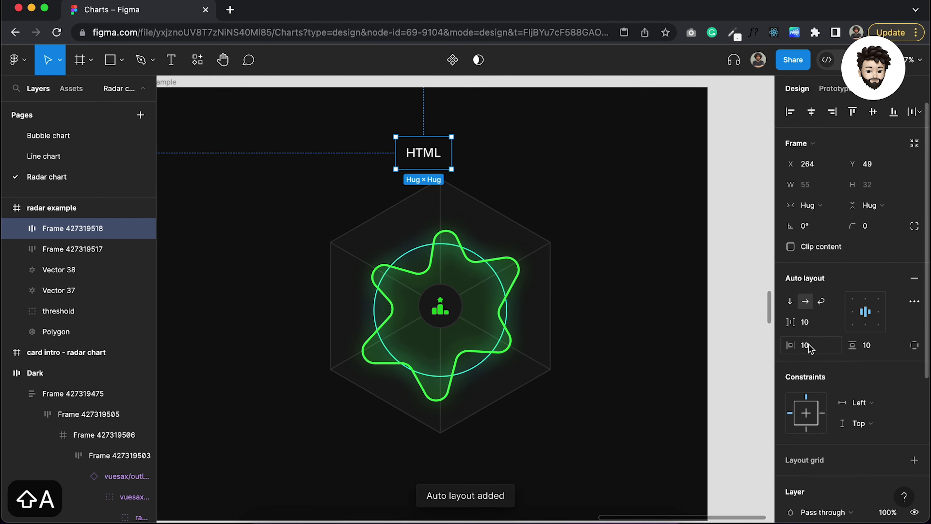
left_click(810, 347)
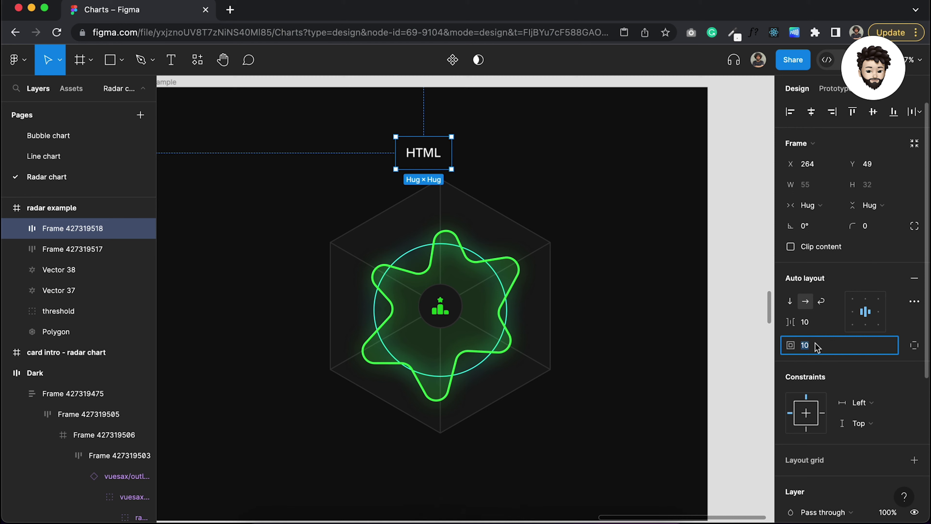
type("4,8")
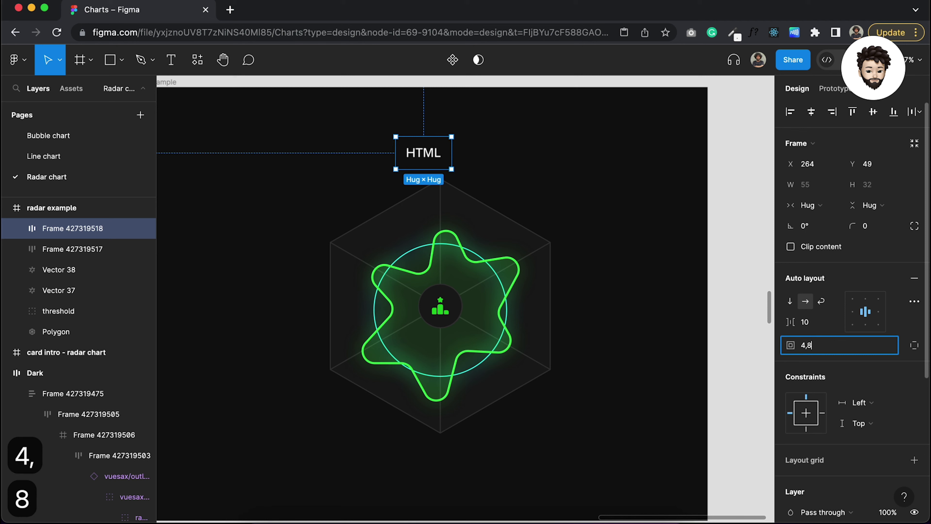
key("Return")
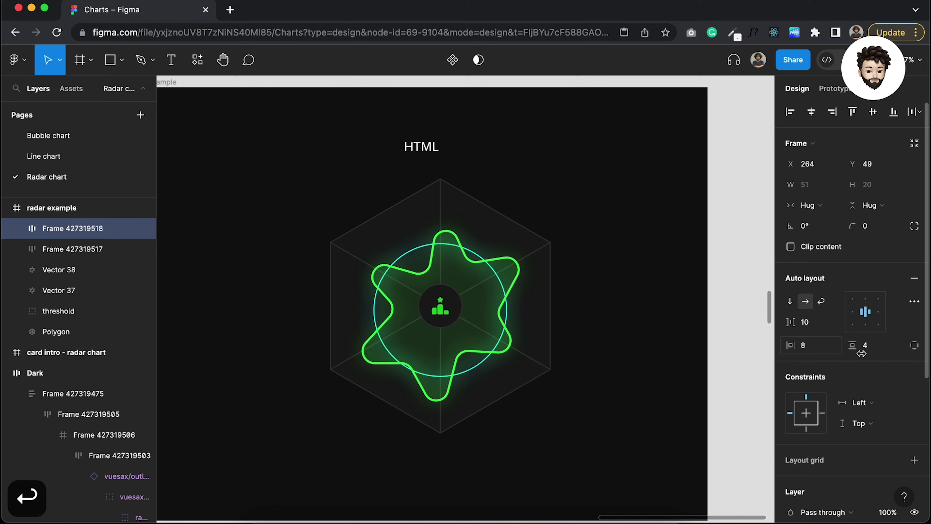
scroll(908, 420, "down", 3)
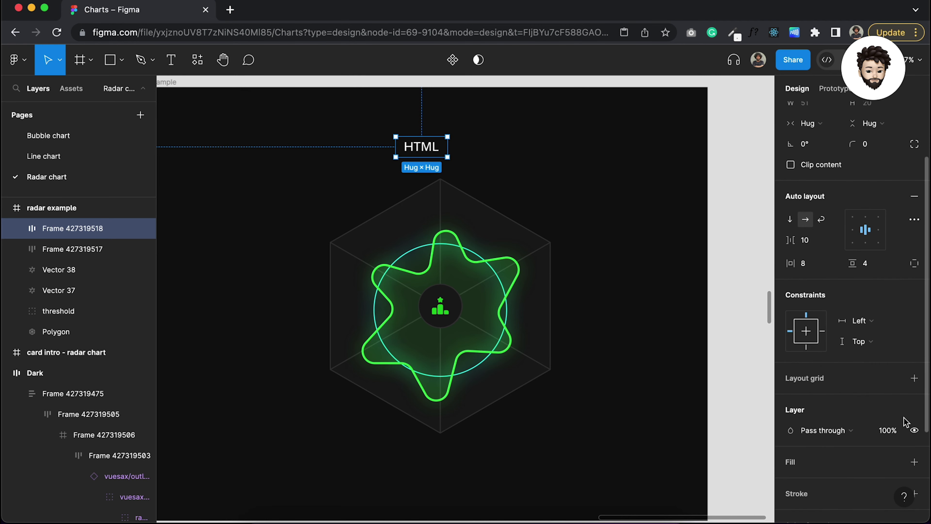
Step: Give the HTML label frame a dark 1A1A1A fill and a corner radius of 10
left_click(914, 462)
left_click(791, 483)
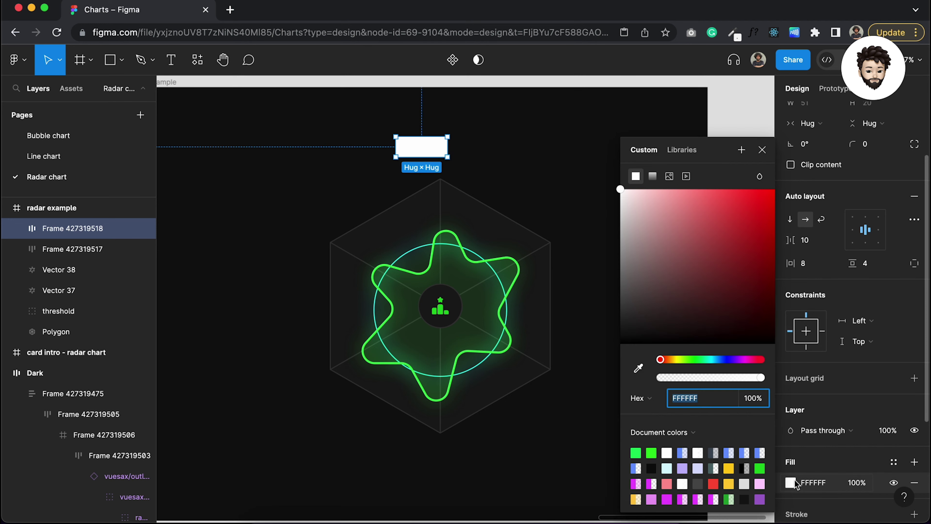
left_click_drag(633, 303, 616, 328)
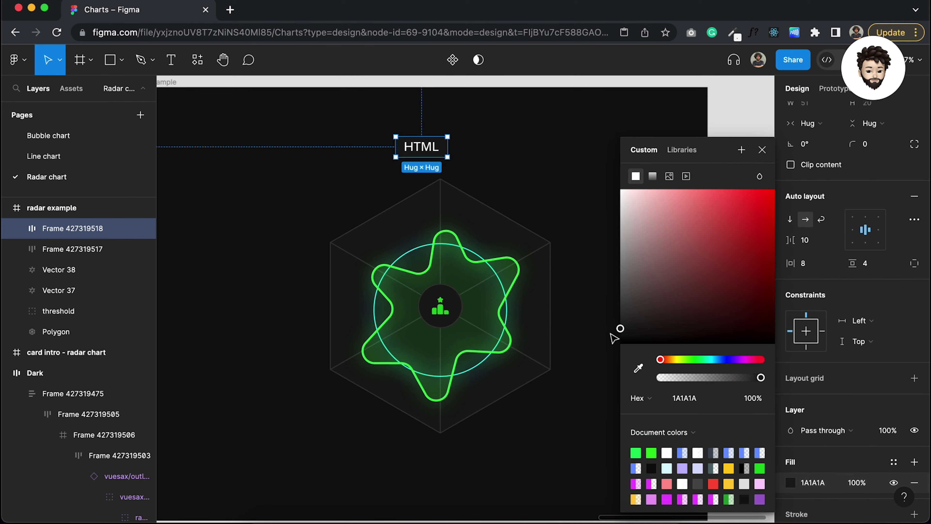
scroll(429, 149, "up", 3)
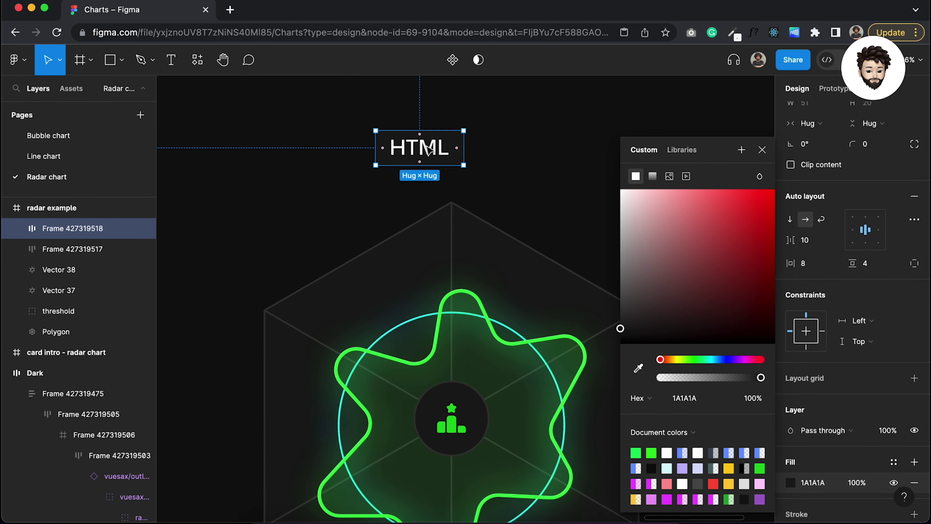
left_click(762, 152)
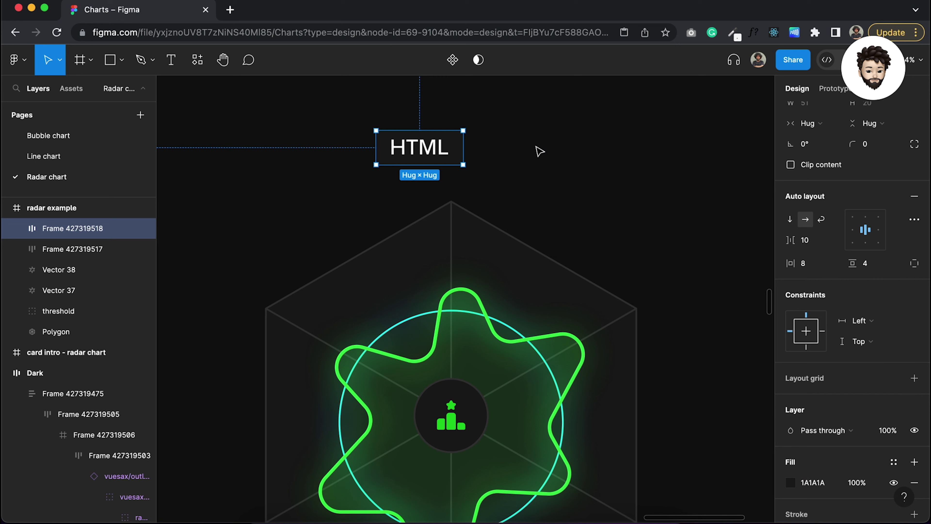
left_click(875, 148)
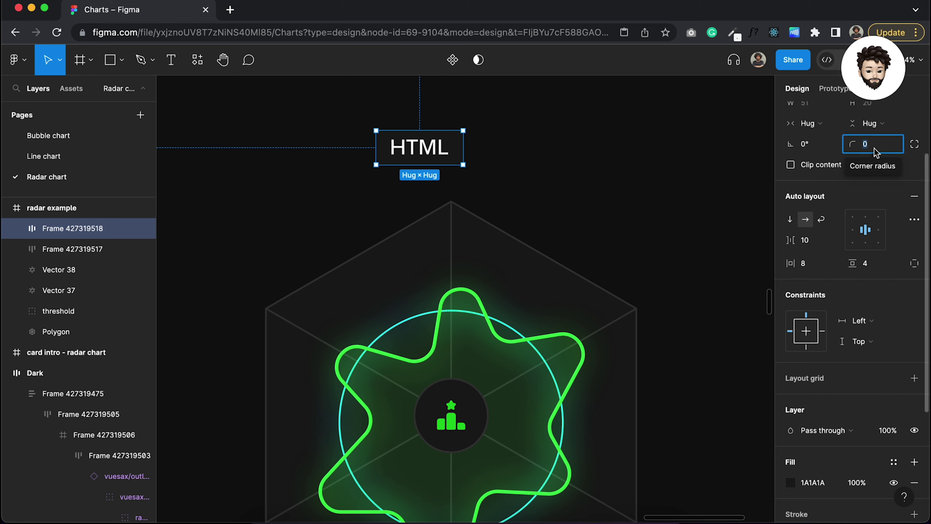
type("10")
key("Return")
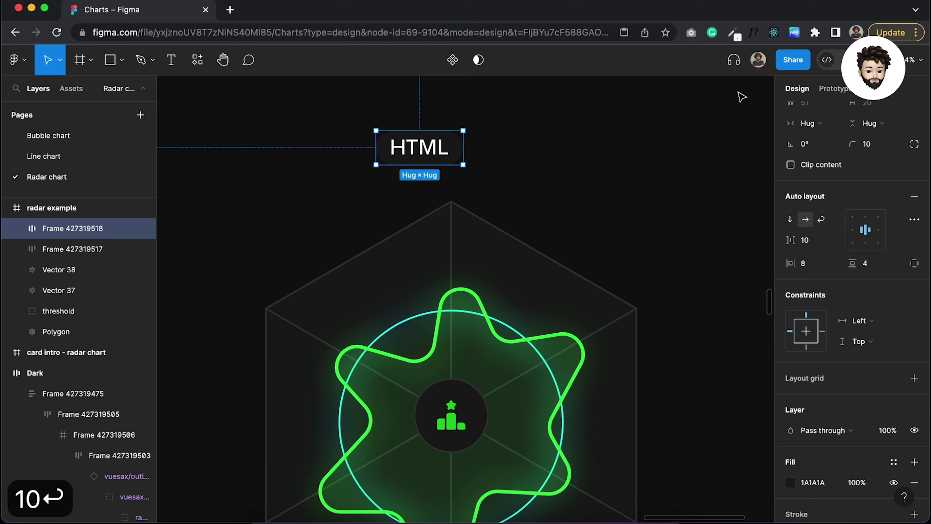
Step: Centre the HTML pill above the hexagon at Y 75
left_click(491, 150)
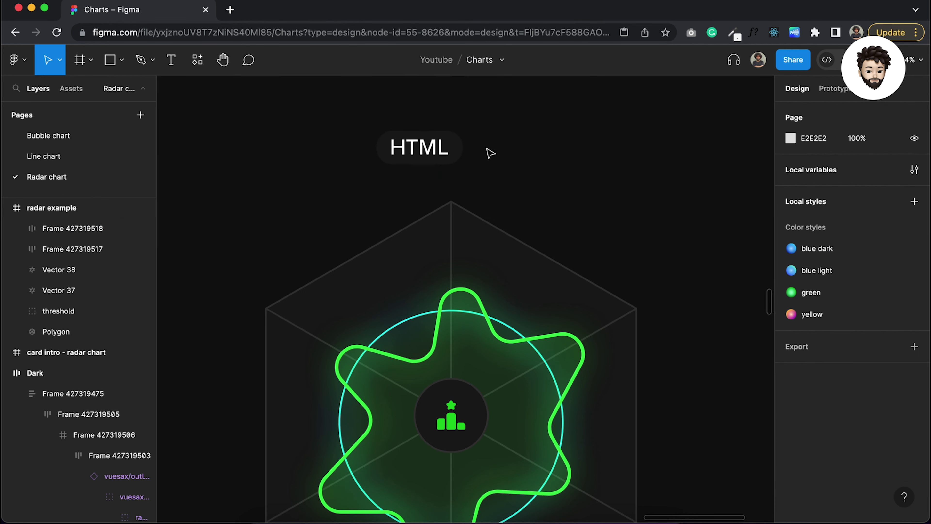
left_click_drag(430, 153, 462, 198)
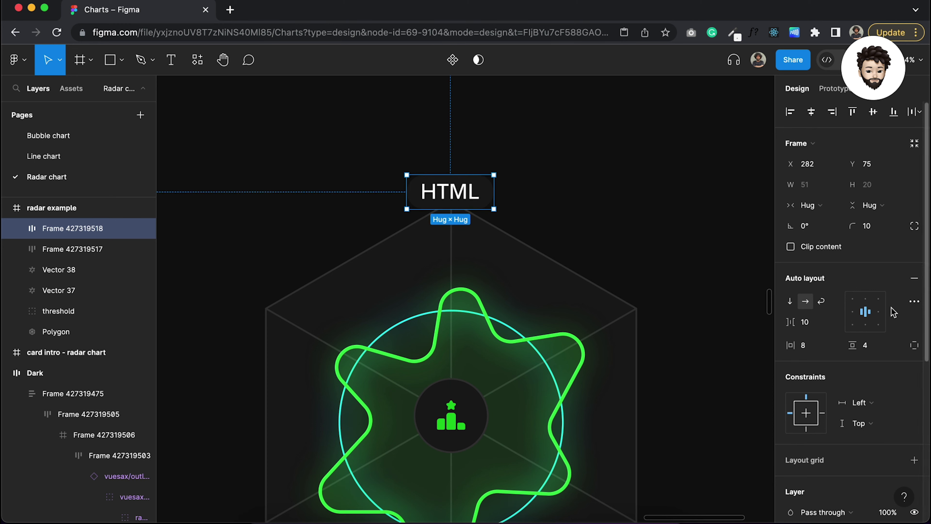
scroll(531, 215, "down", 3)
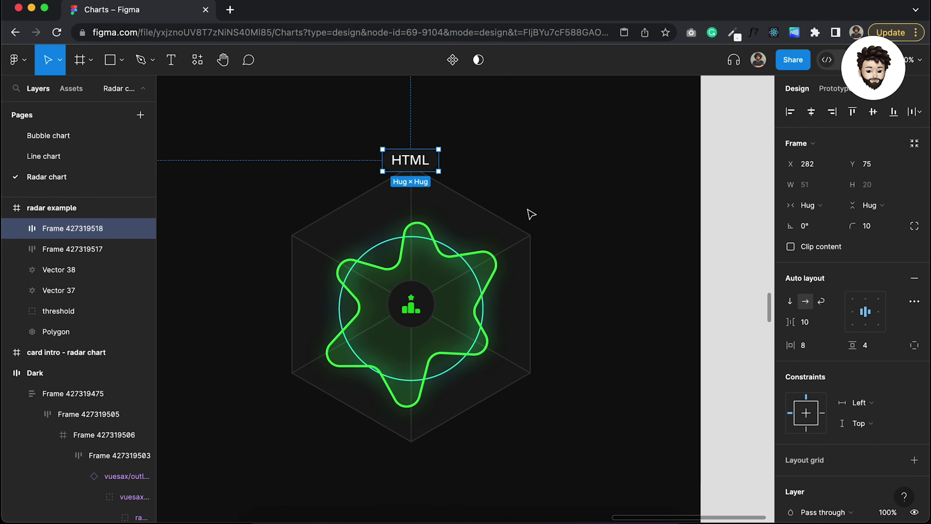
Step: Alt-drag copies of the HTML pill onto the hexagon's corners
left_click_drag(416, 165, 273, 237)
left_click(276, 161)
scroll(276, 160, "left", 5)
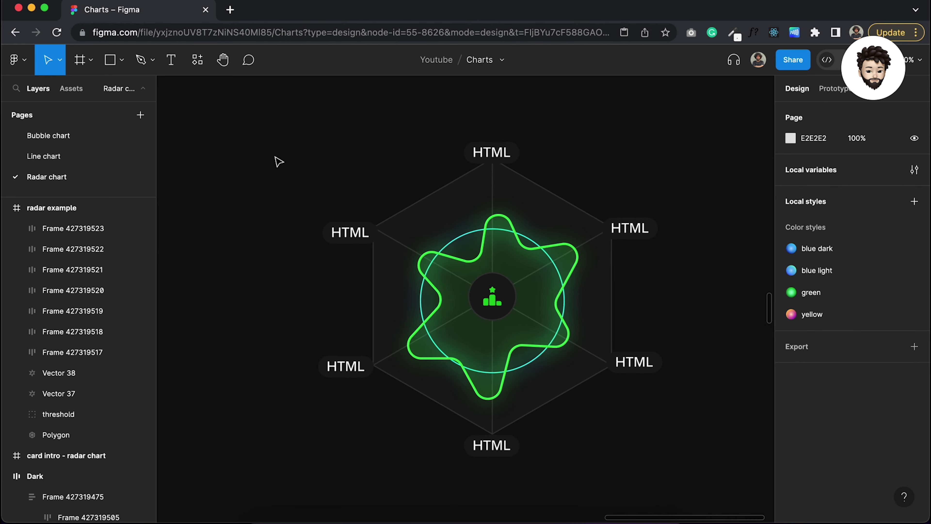
scroll(514, 206, "down", 1)
scroll(514, 207, "up", 1)
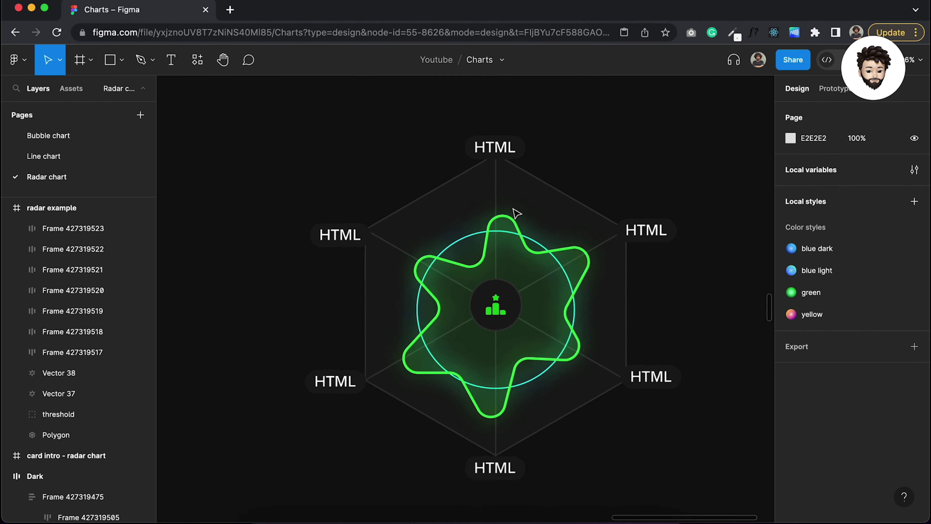
scroll(515, 211, "down", 5)
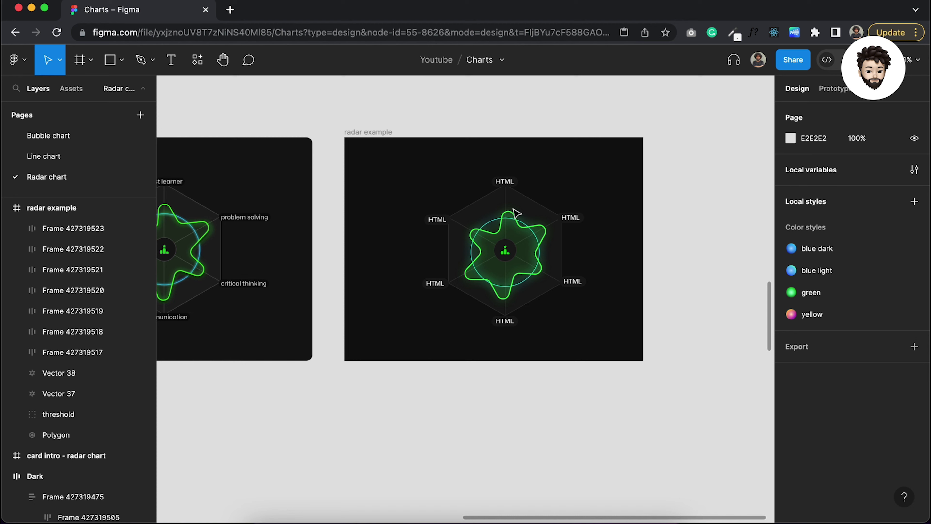
Step: Select the radar chart in the Dark Team Analytics card and open its Select layer list
scroll(547, 212, "up", 4)
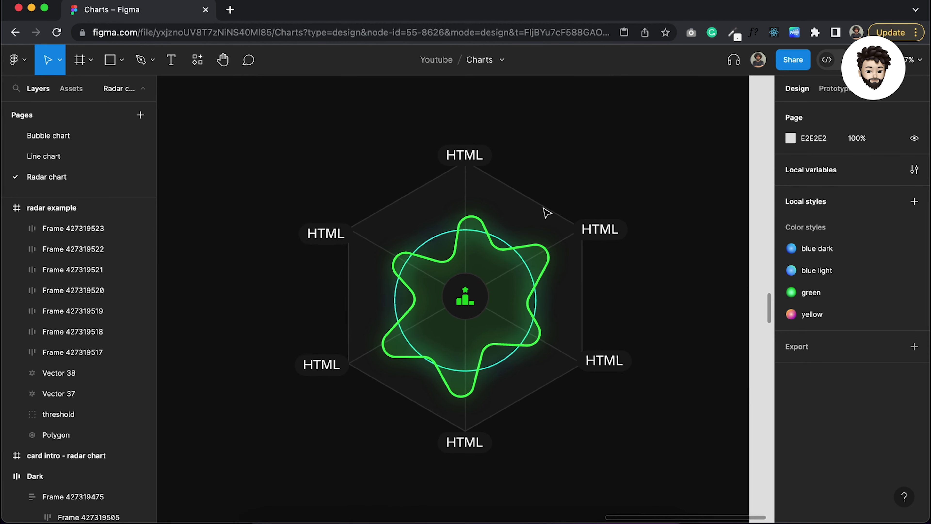
scroll(547, 213, "down", 3)
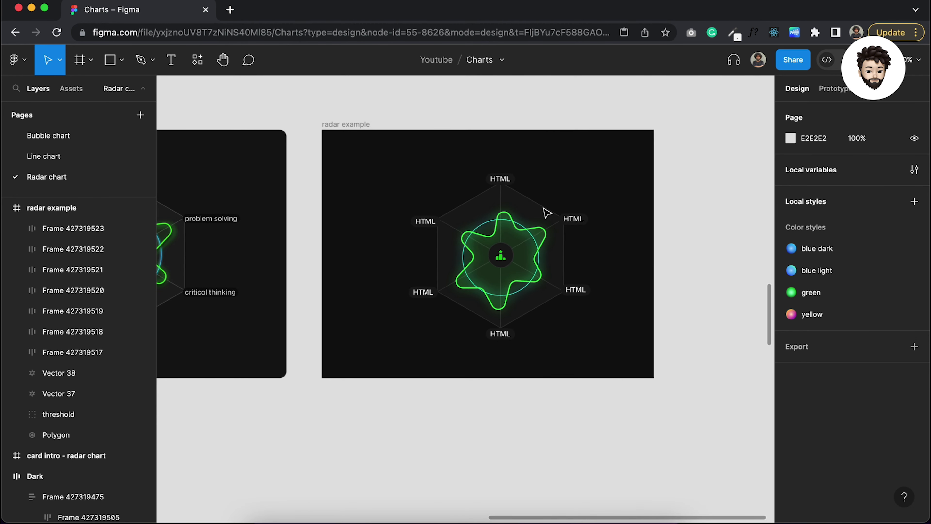
scroll(547, 213, "down", 2)
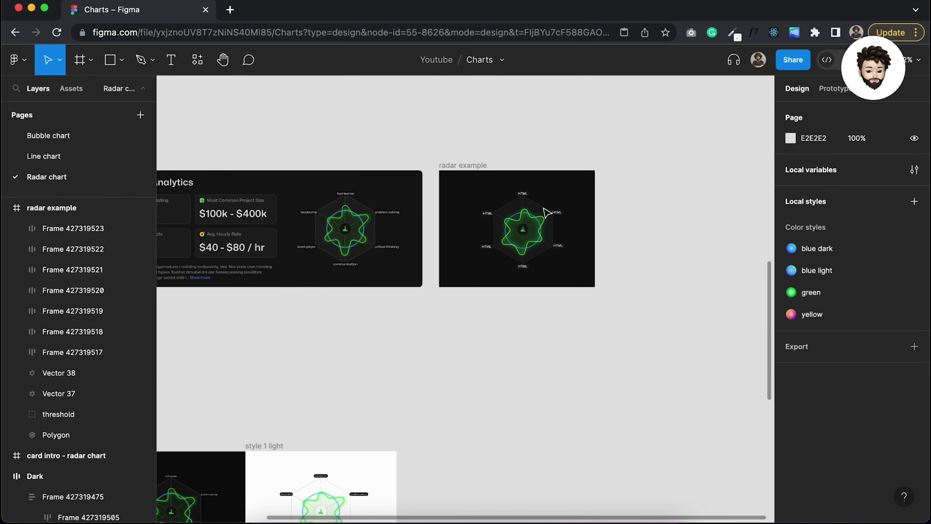
scroll(546, 212, "down", 5)
scroll(454, 357, "up", 3)
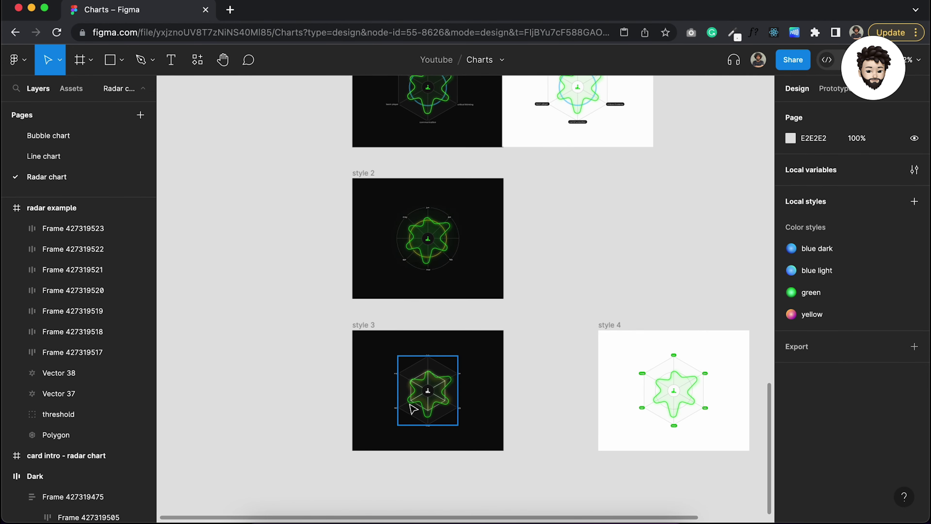
scroll(409, 403, "up", 5)
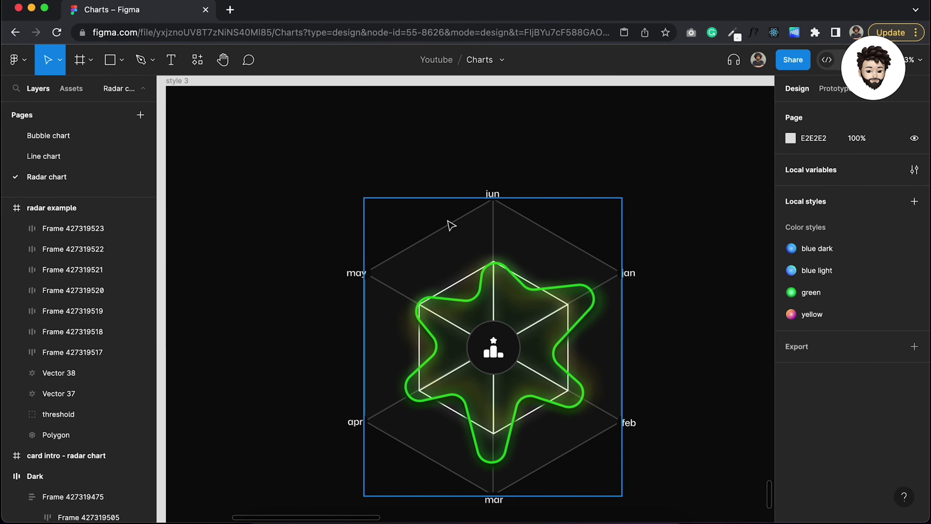
scroll(524, 336, "down", 3)
scroll(436, 227, "up", 6)
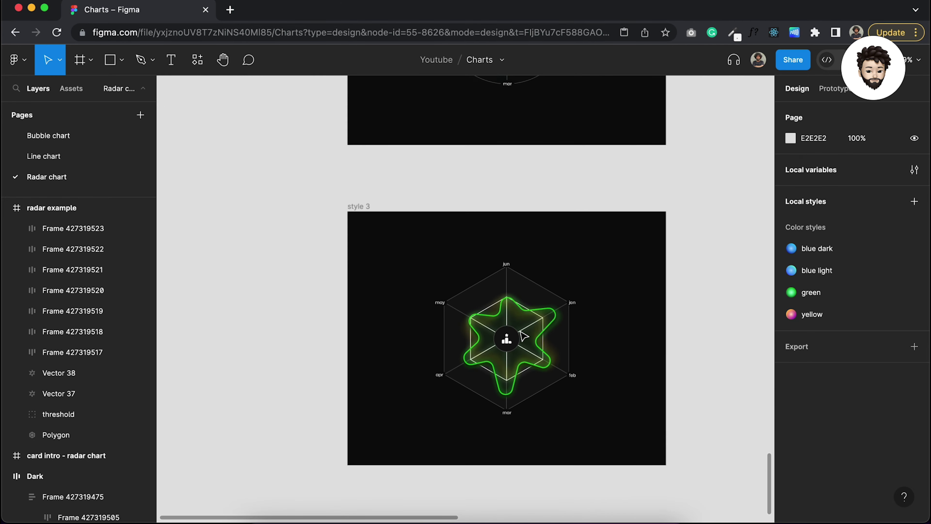
scroll(435, 226, "up", 3)
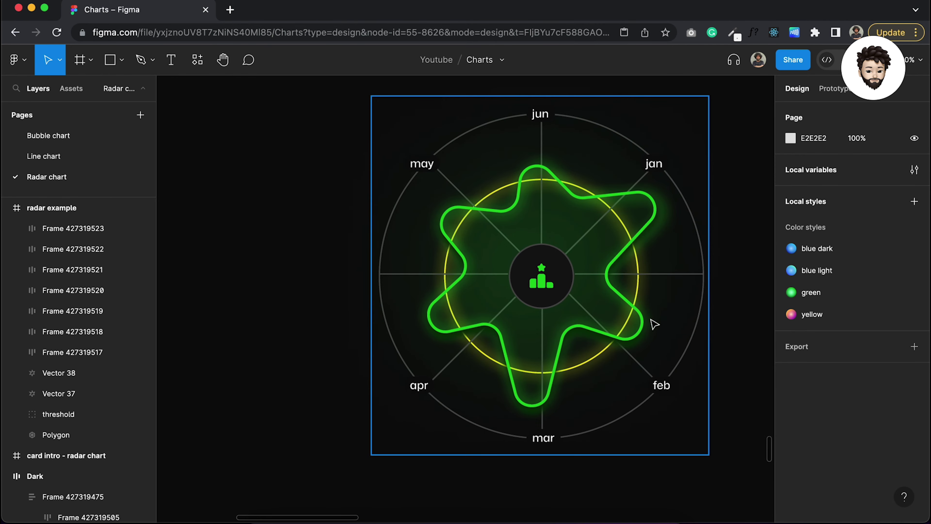
scroll(603, 288, "down", 5)
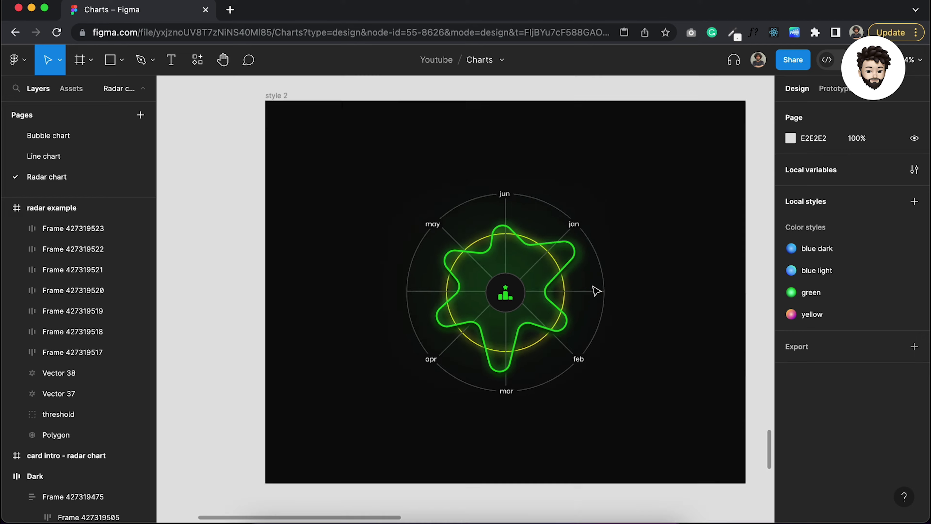
scroll(596, 291, "down", 3)
scroll(596, 290, "up", 8)
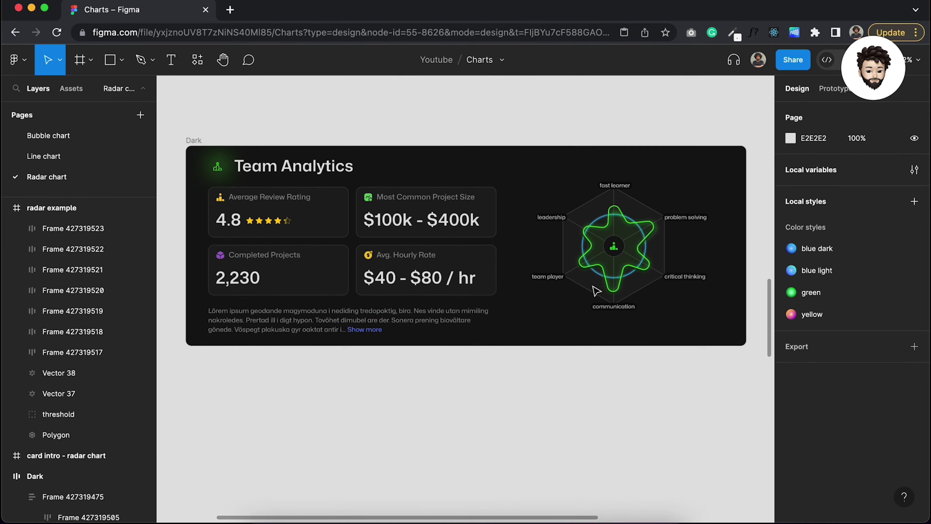
scroll(596, 291, "up", 4)
left_click(525, 296)
scroll(526, 295, "up", 5)
right_click(526, 296, "super")
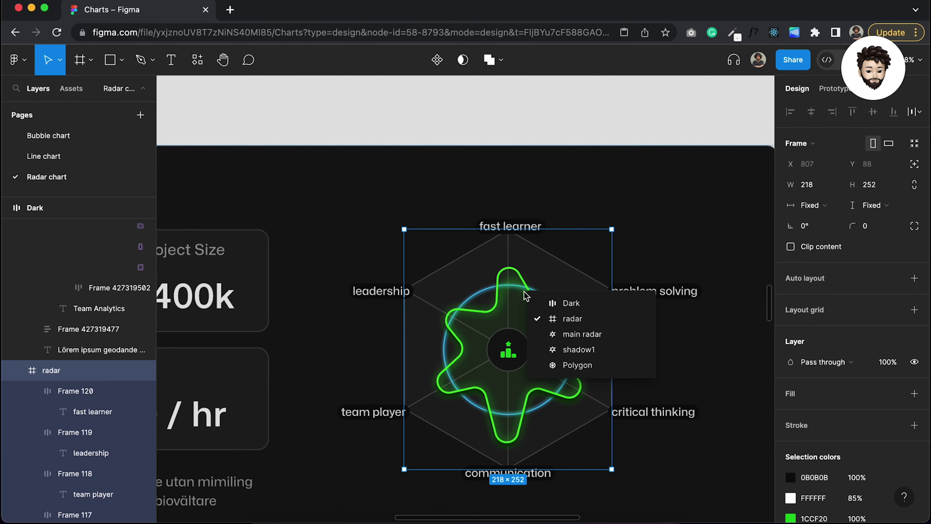